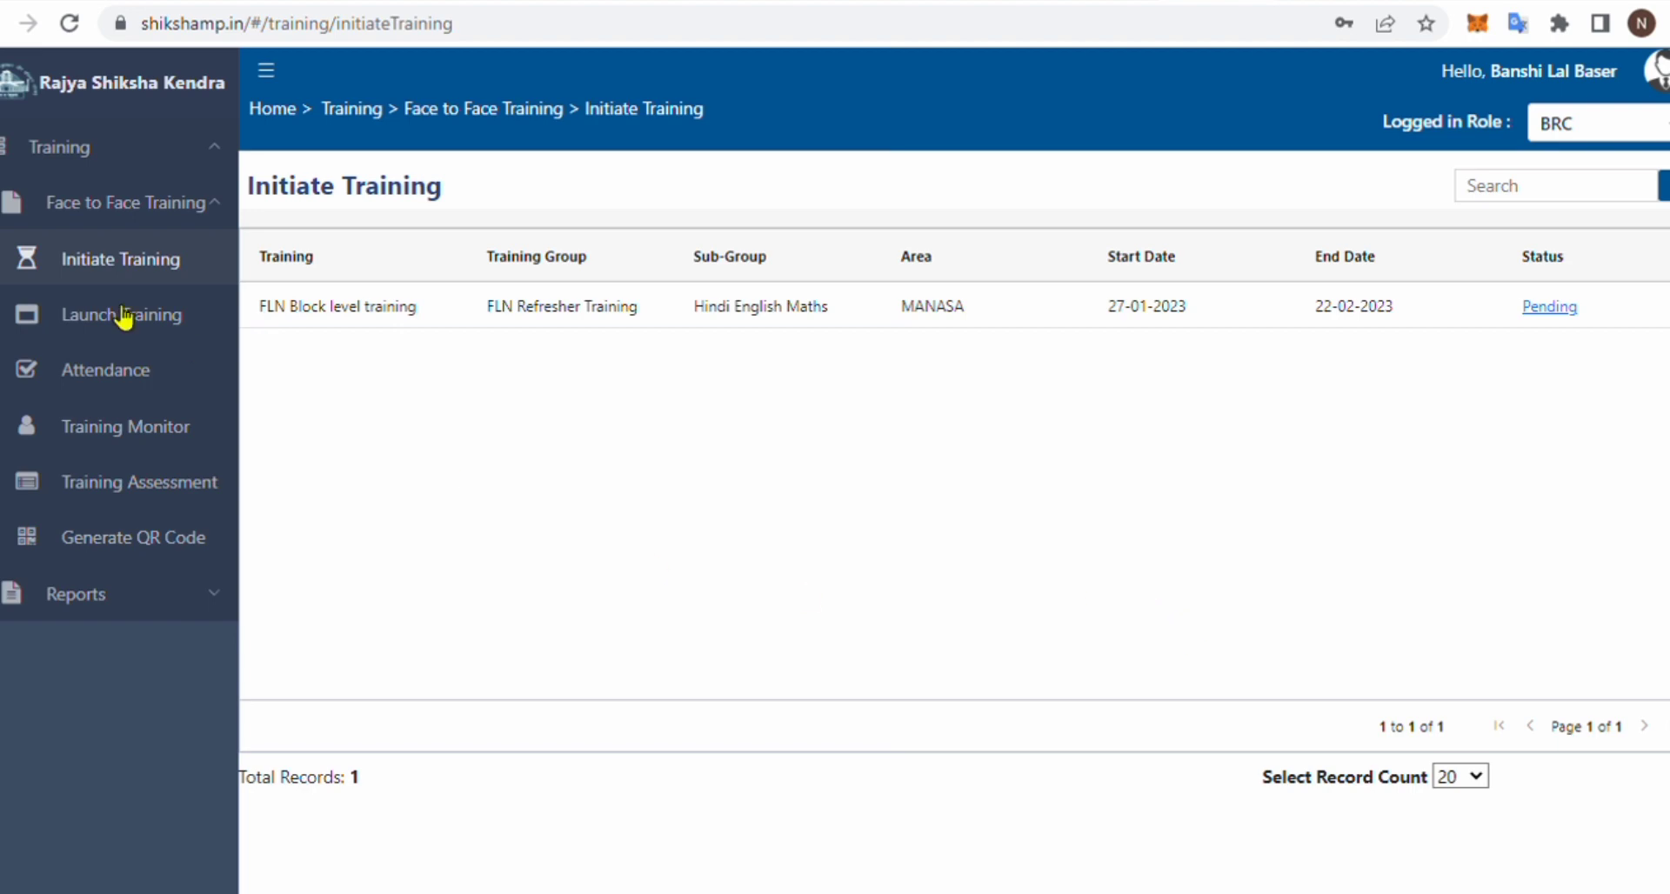
- Go to Training > Face to Face Training > Initiate Training and open the pending FLN Block level training
{"action": "left_click", "coordinate": [103, 198]}
{"action": "left_click", "coordinate": [103, 198]}
{"action": "left_click", "coordinate": [143, 161]}
{"action": "left_click", "coordinate": [141, 171]}
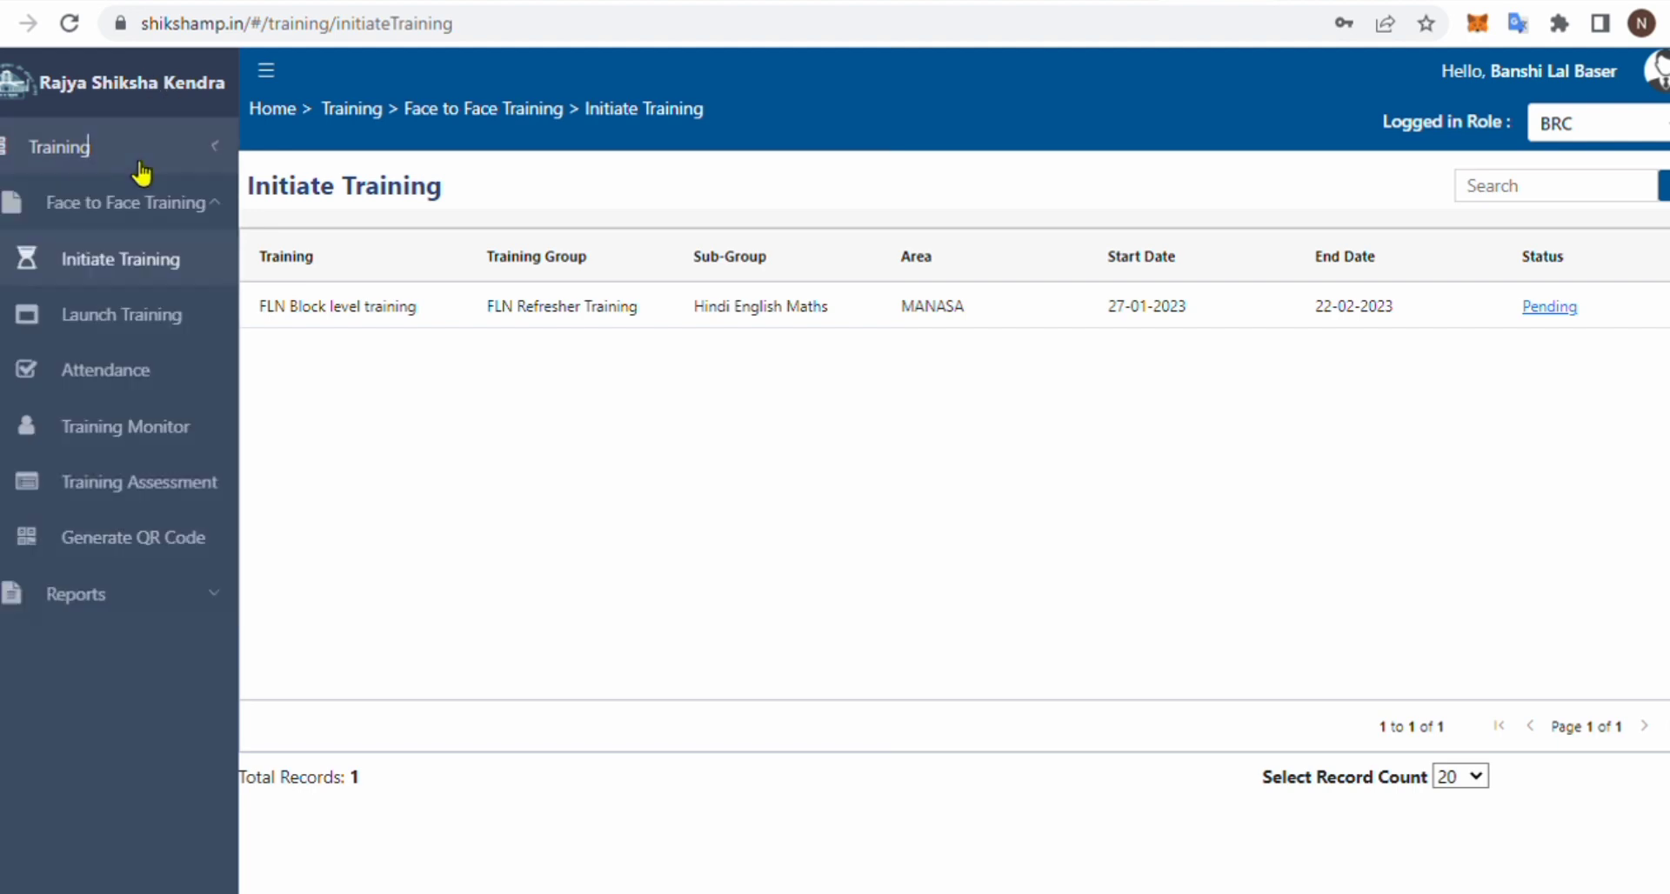
{"action": "left_click", "coordinate": [149, 212]}
{"action": "left_click", "coordinate": [149, 212]}
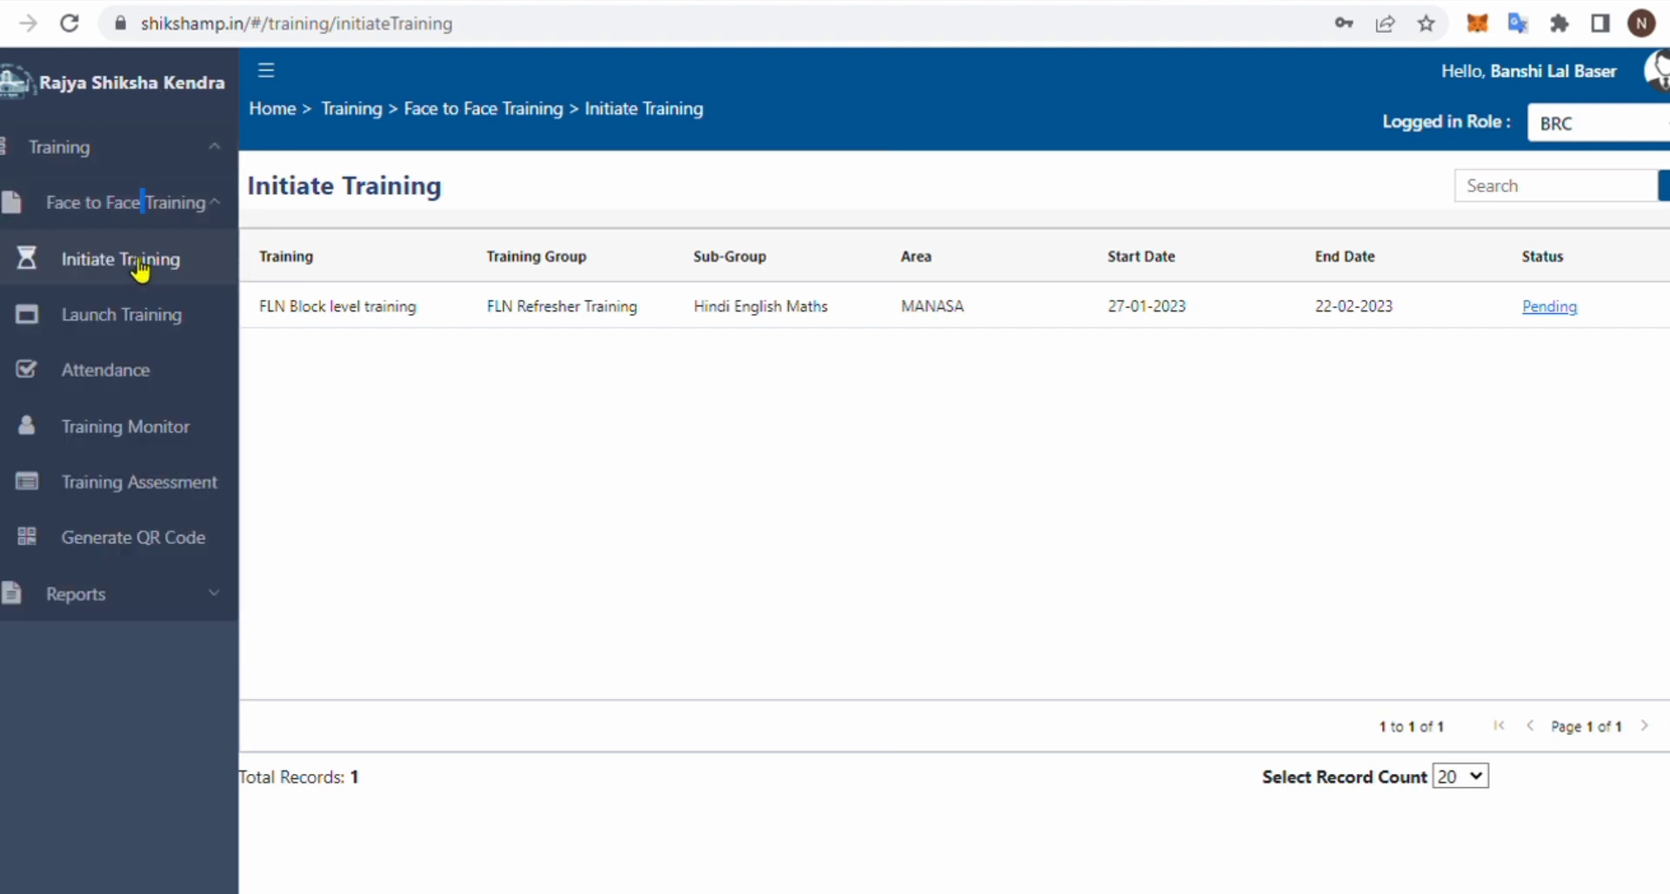
{"action": "left_click", "coordinate": [1566, 318]}
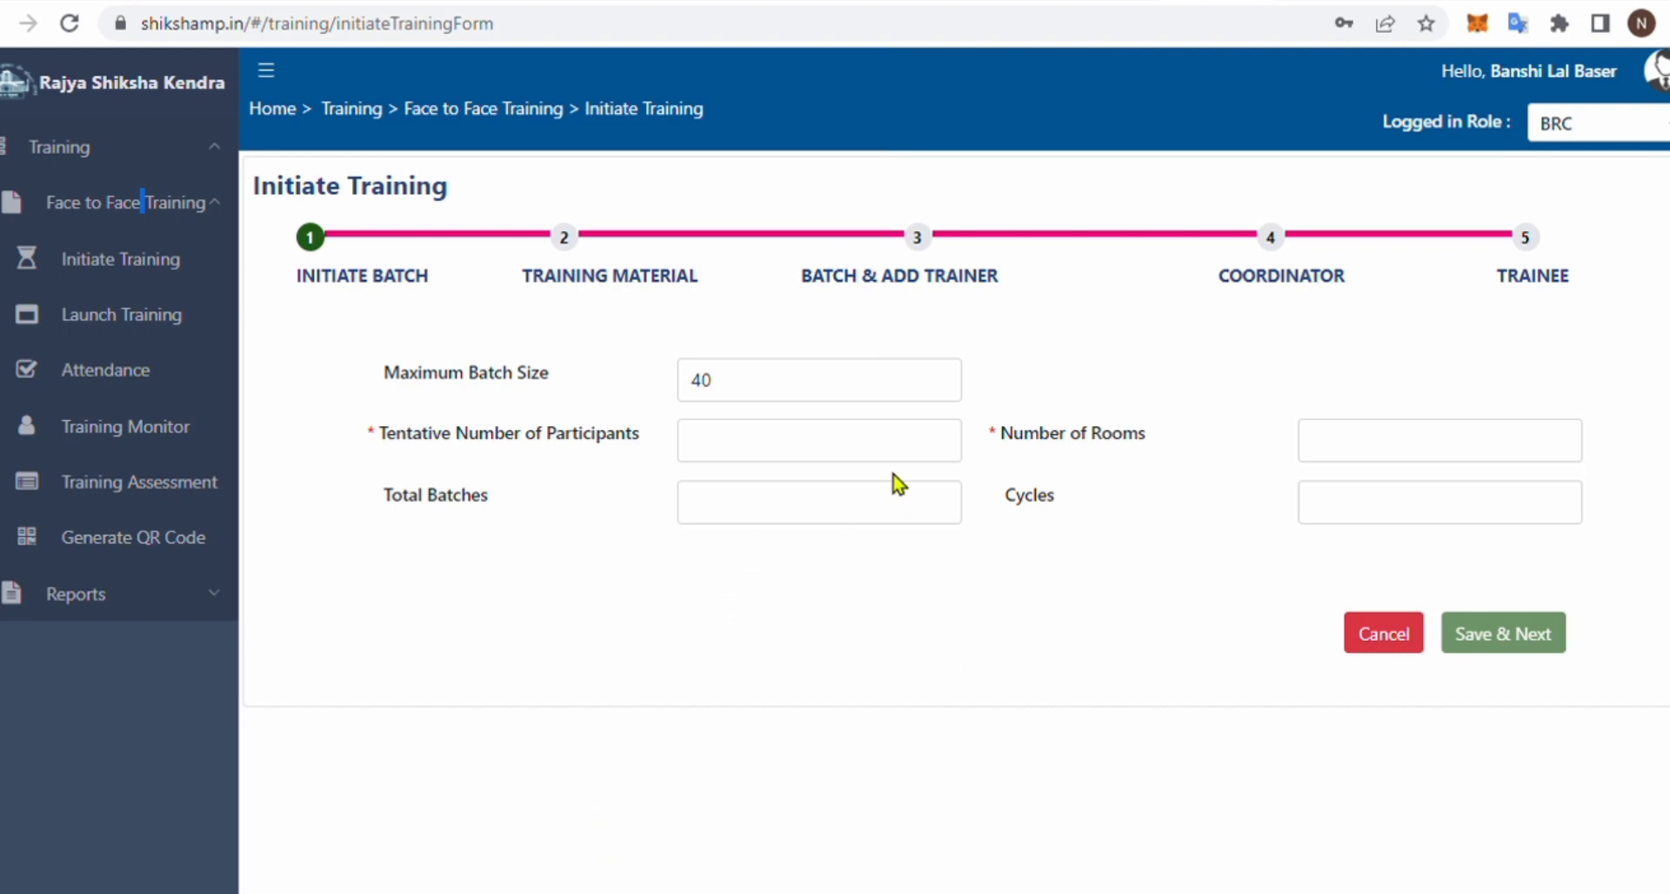
- Enter 84 participants and 2 rooms (2 batches, 1 cycle) and save the batch plan
{"action": "left_click", "coordinate": [848, 459]}
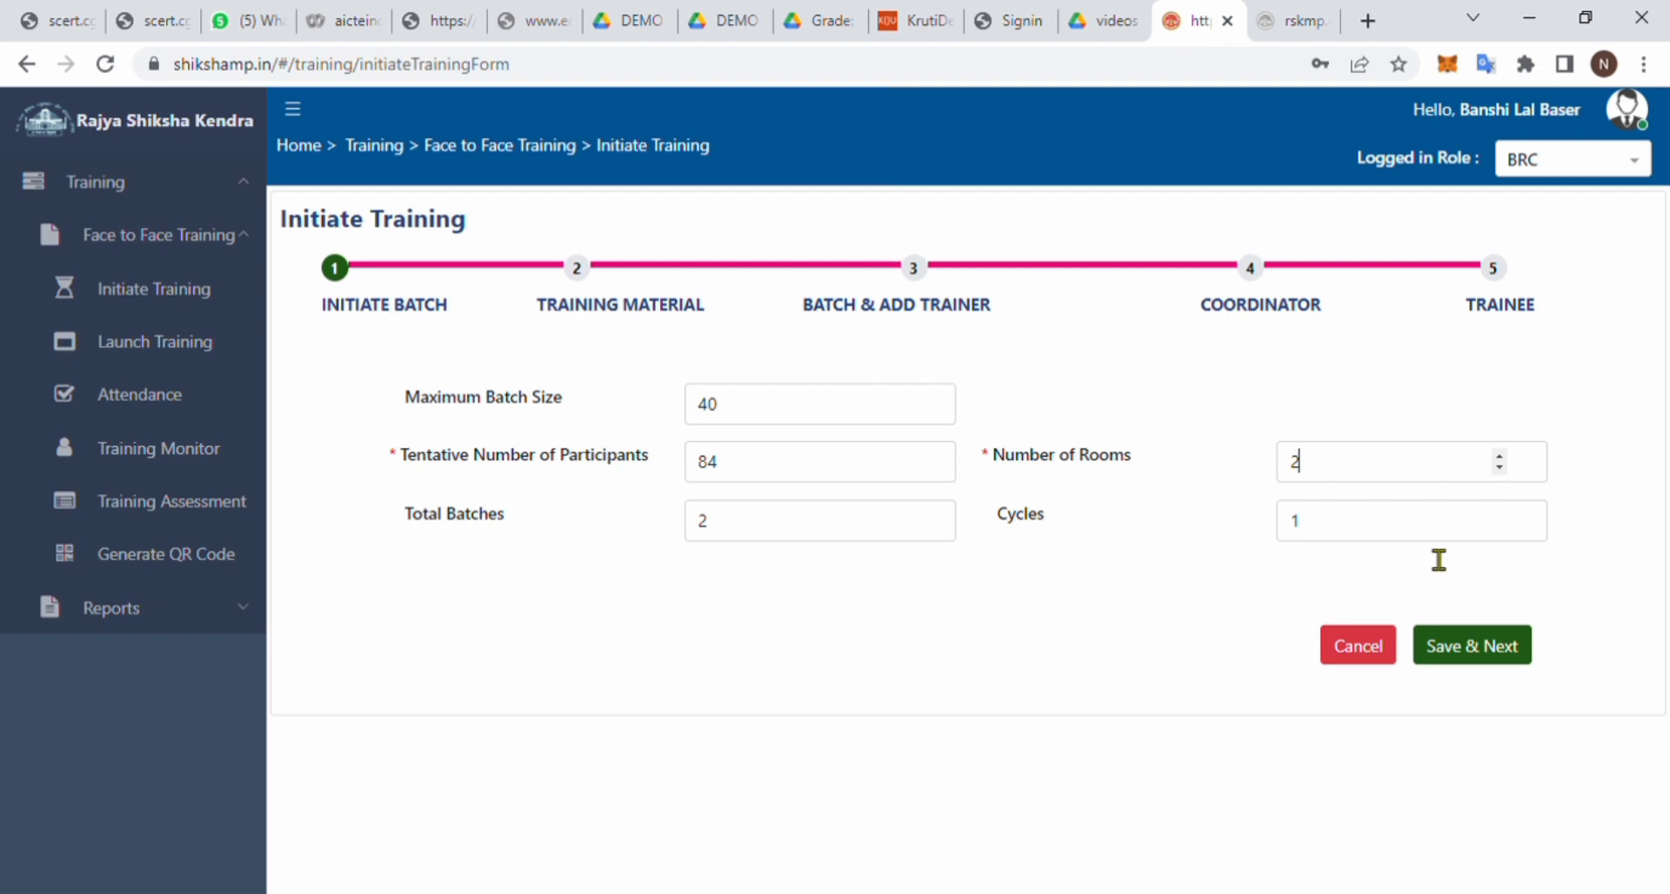
{"action": "left_click", "coordinate": [1469, 658]}
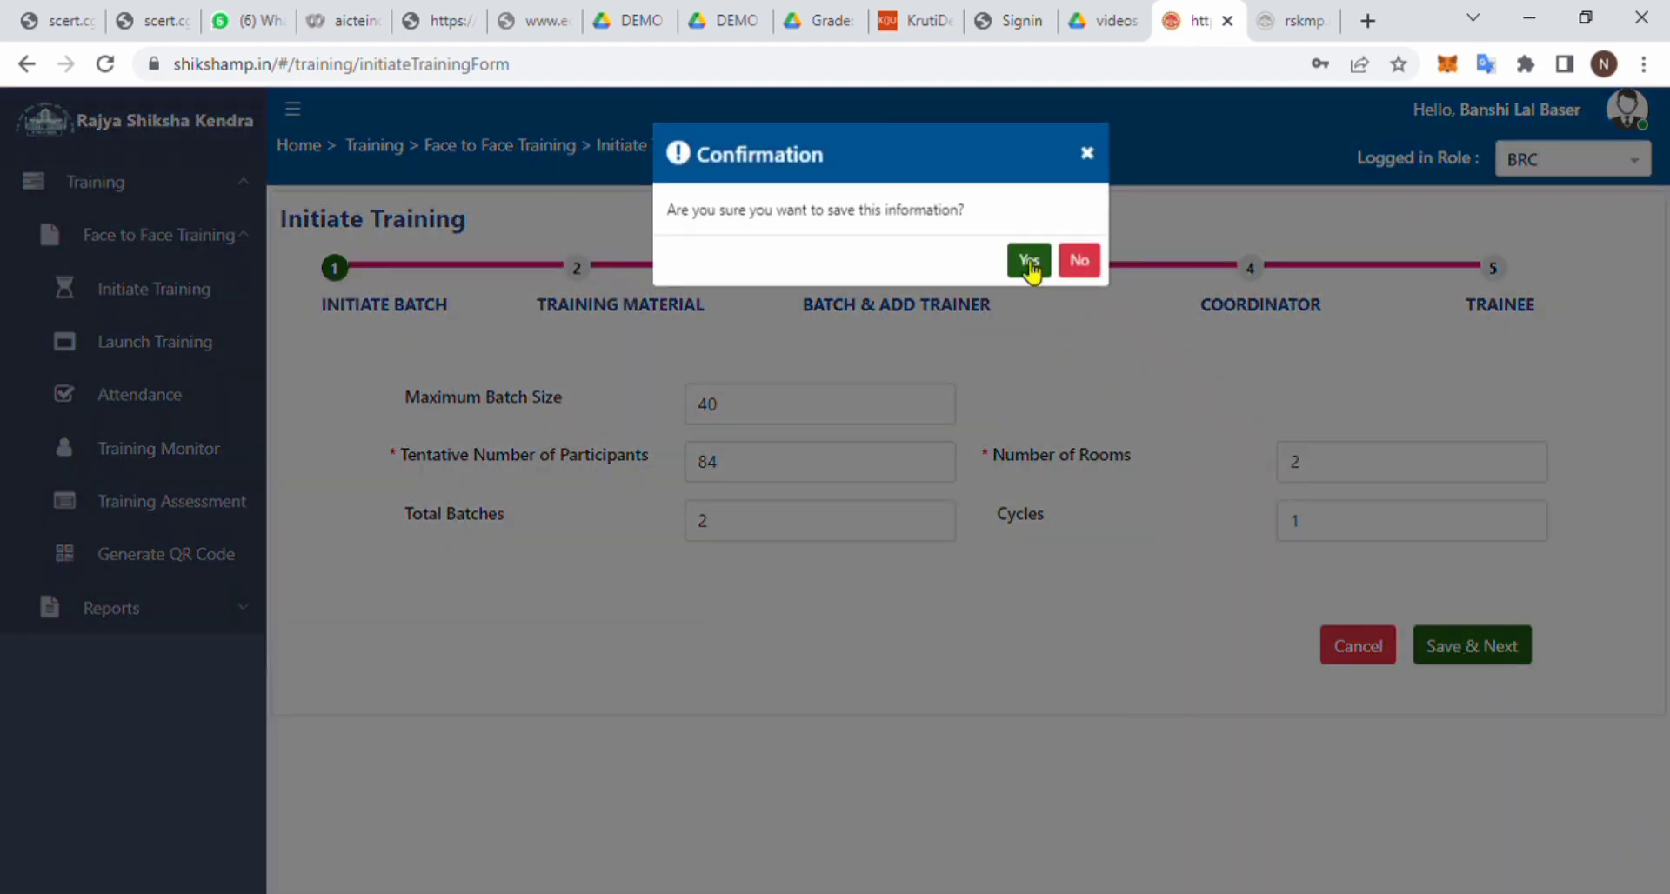
{"action": "left_click", "coordinate": [1030, 263]}
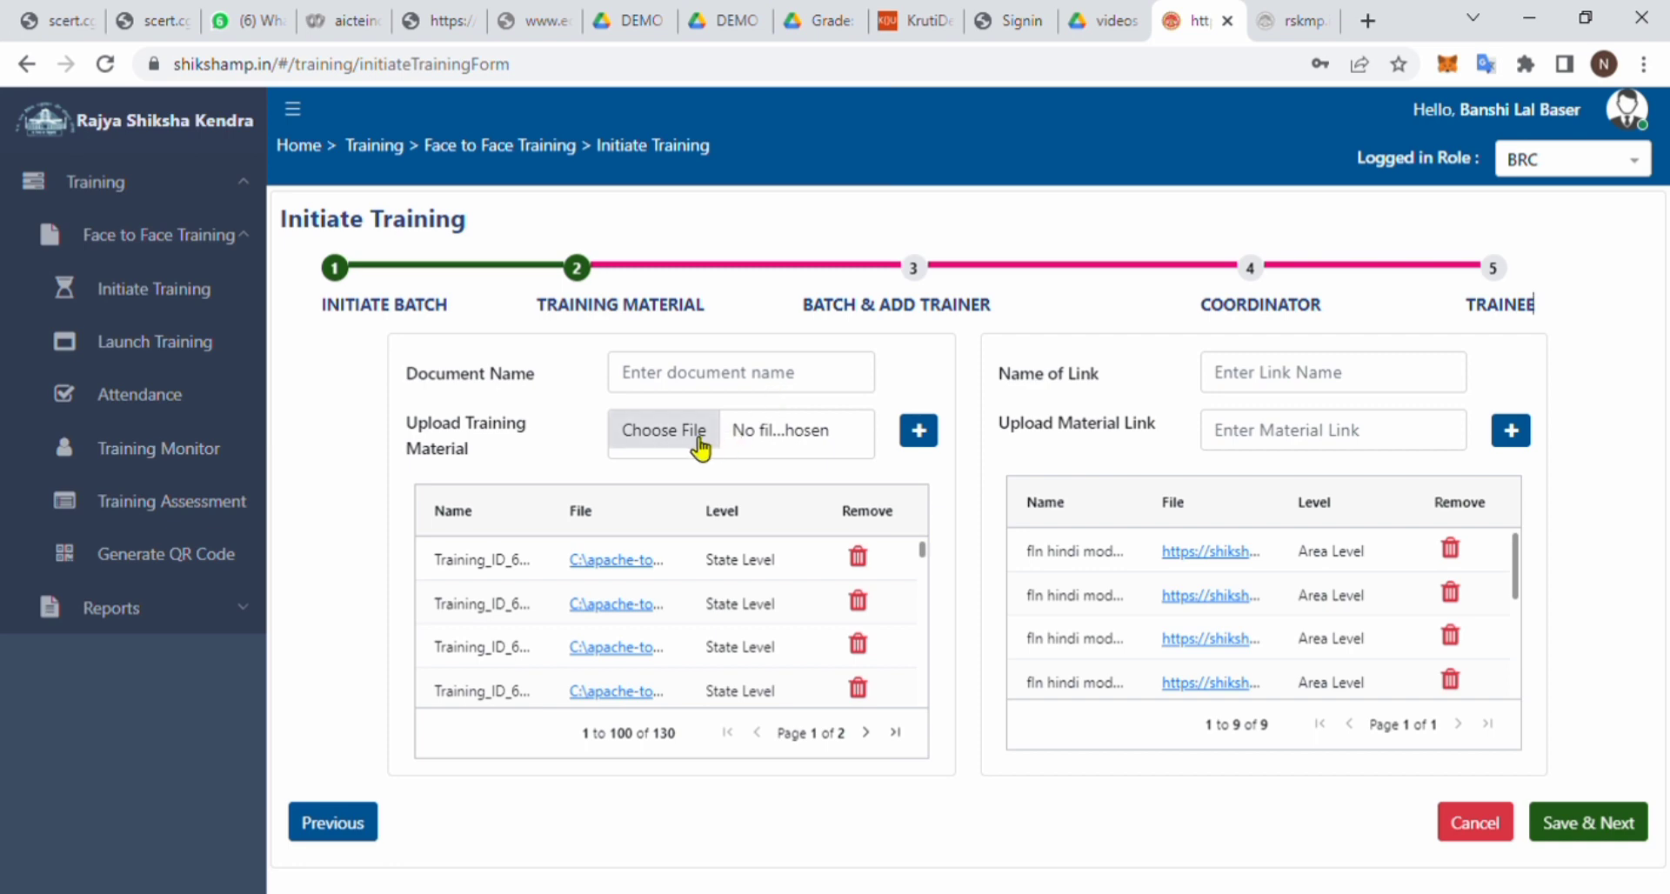
- Review the document name and material link fields, then save the Training Material step
{"action": "left_click", "coordinate": [780, 388]}
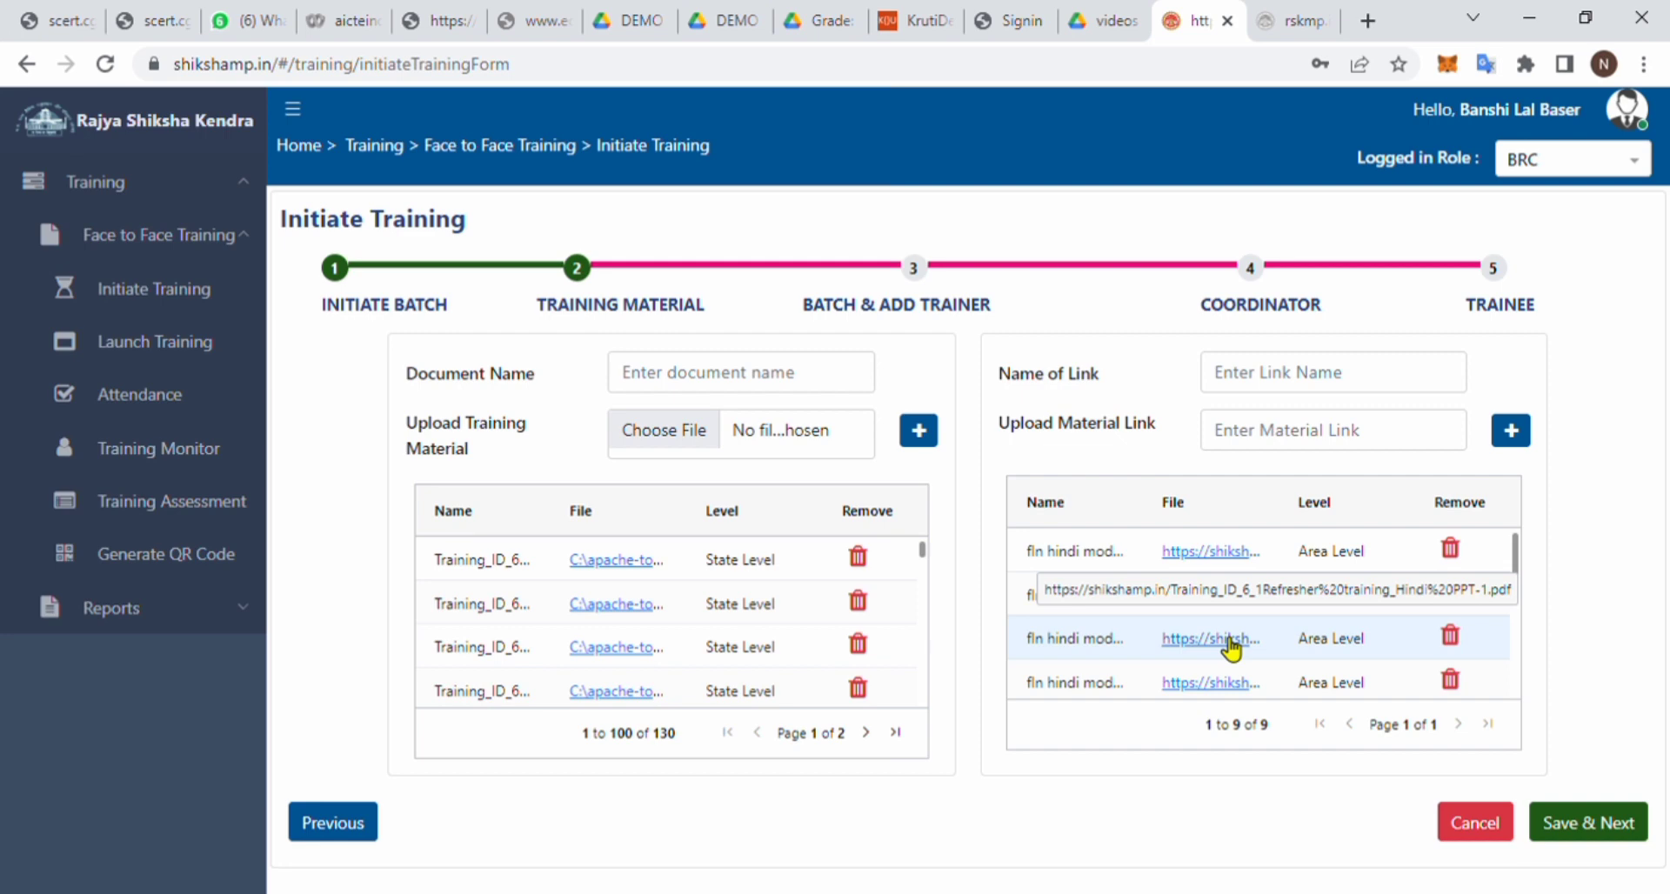
{"action": "left_click", "coordinate": [1307, 430]}
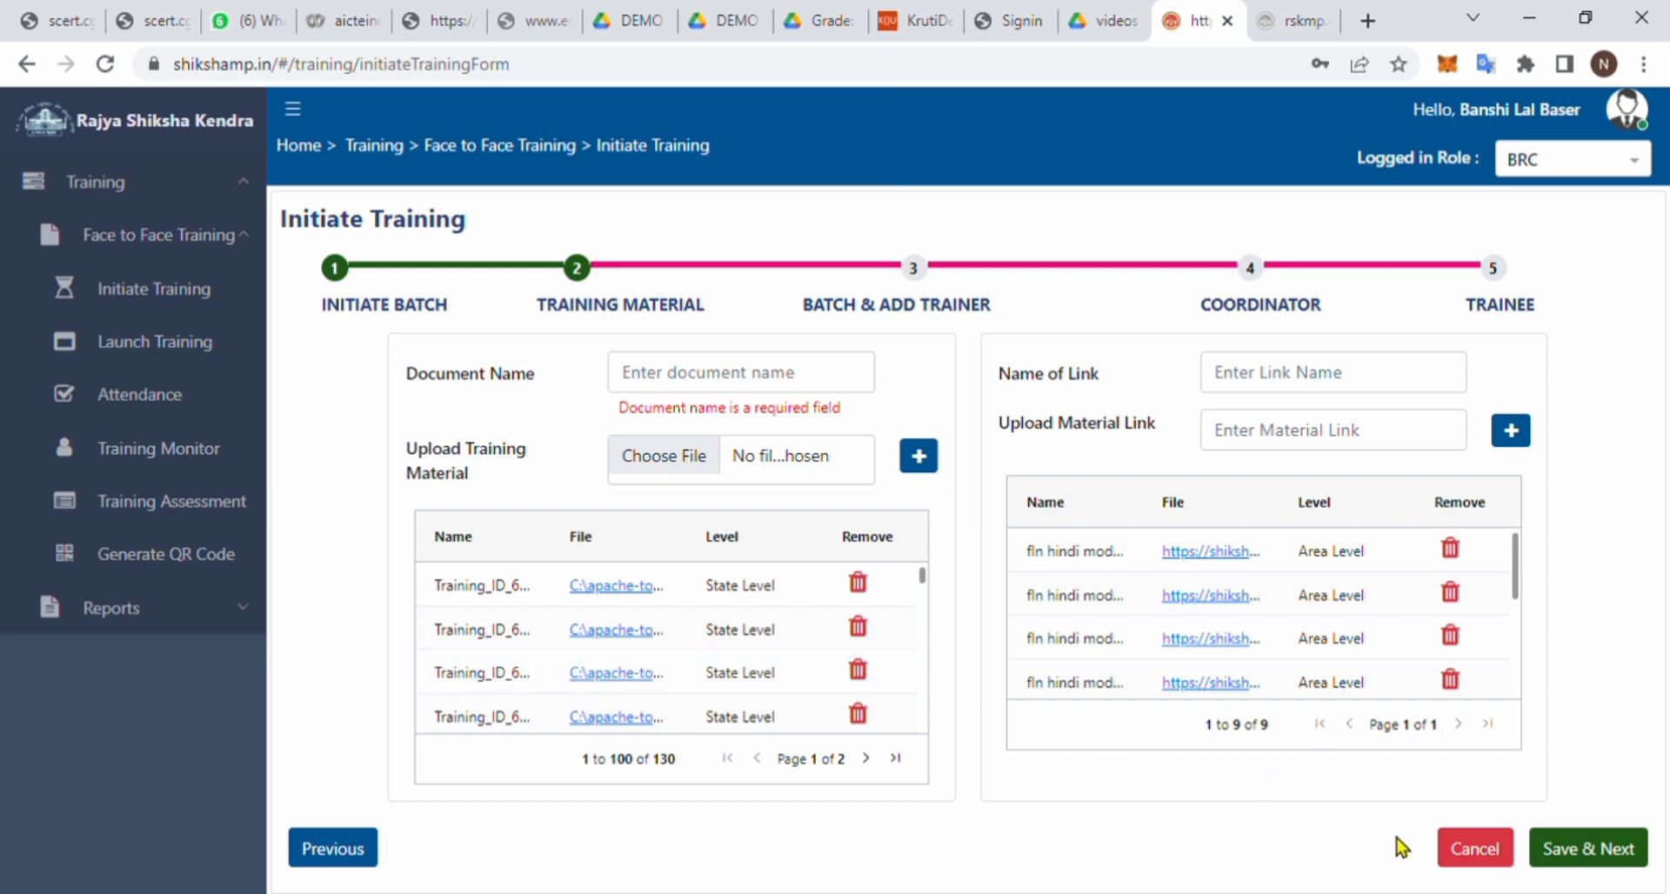
{"action": "left_click", "coordinate": [1623, 853]}
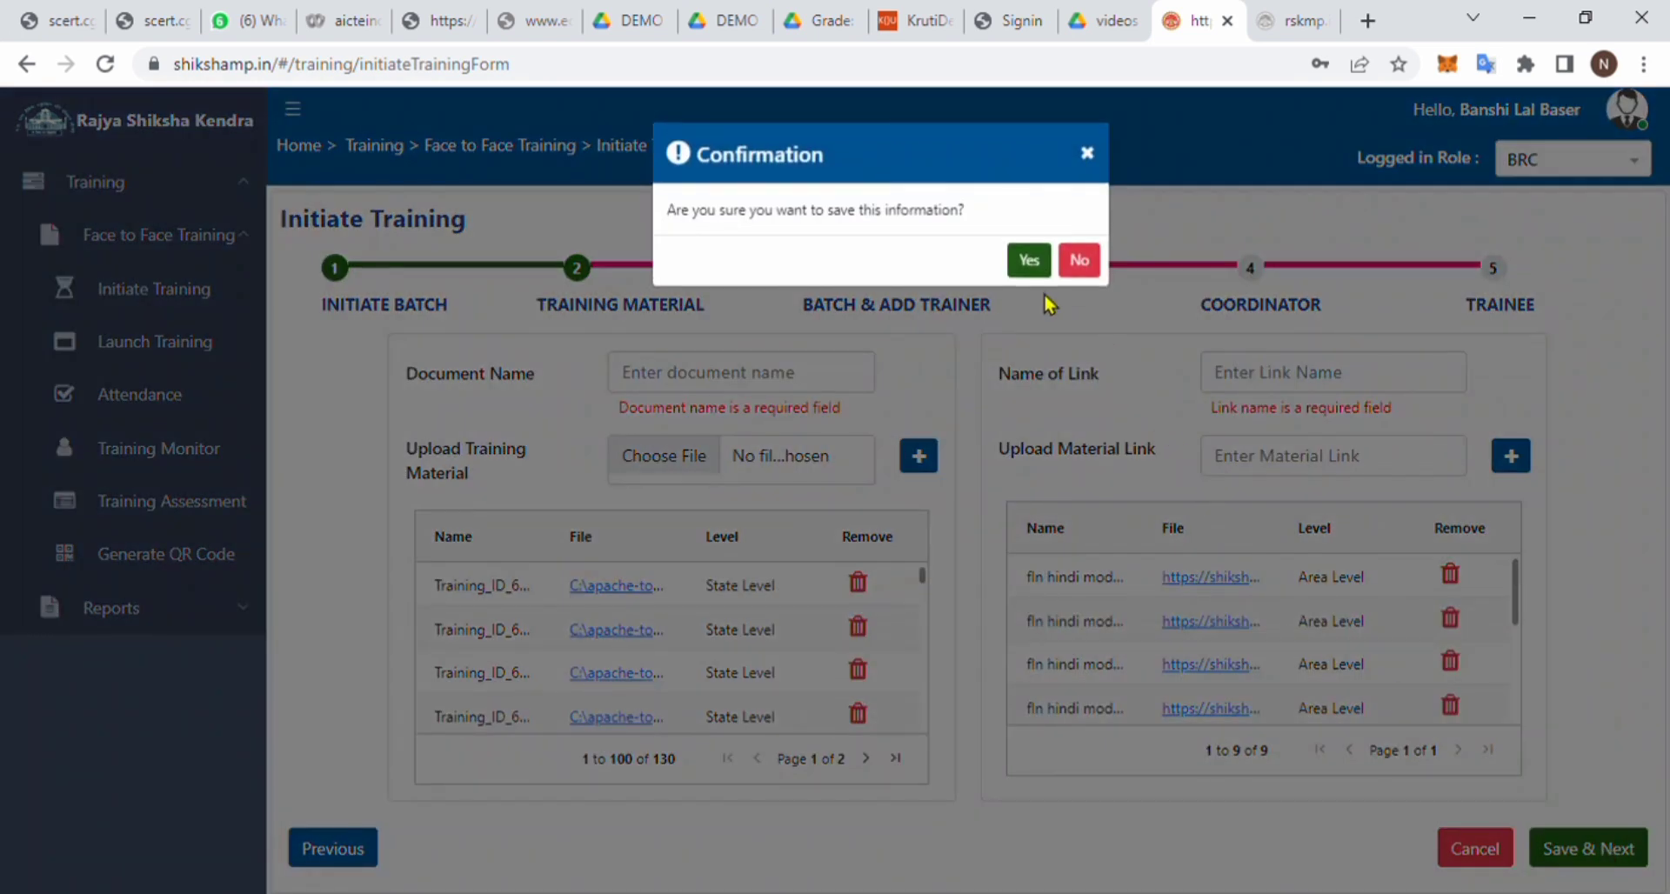
{"action": "left_click", "coordinate": [1029, 260]}
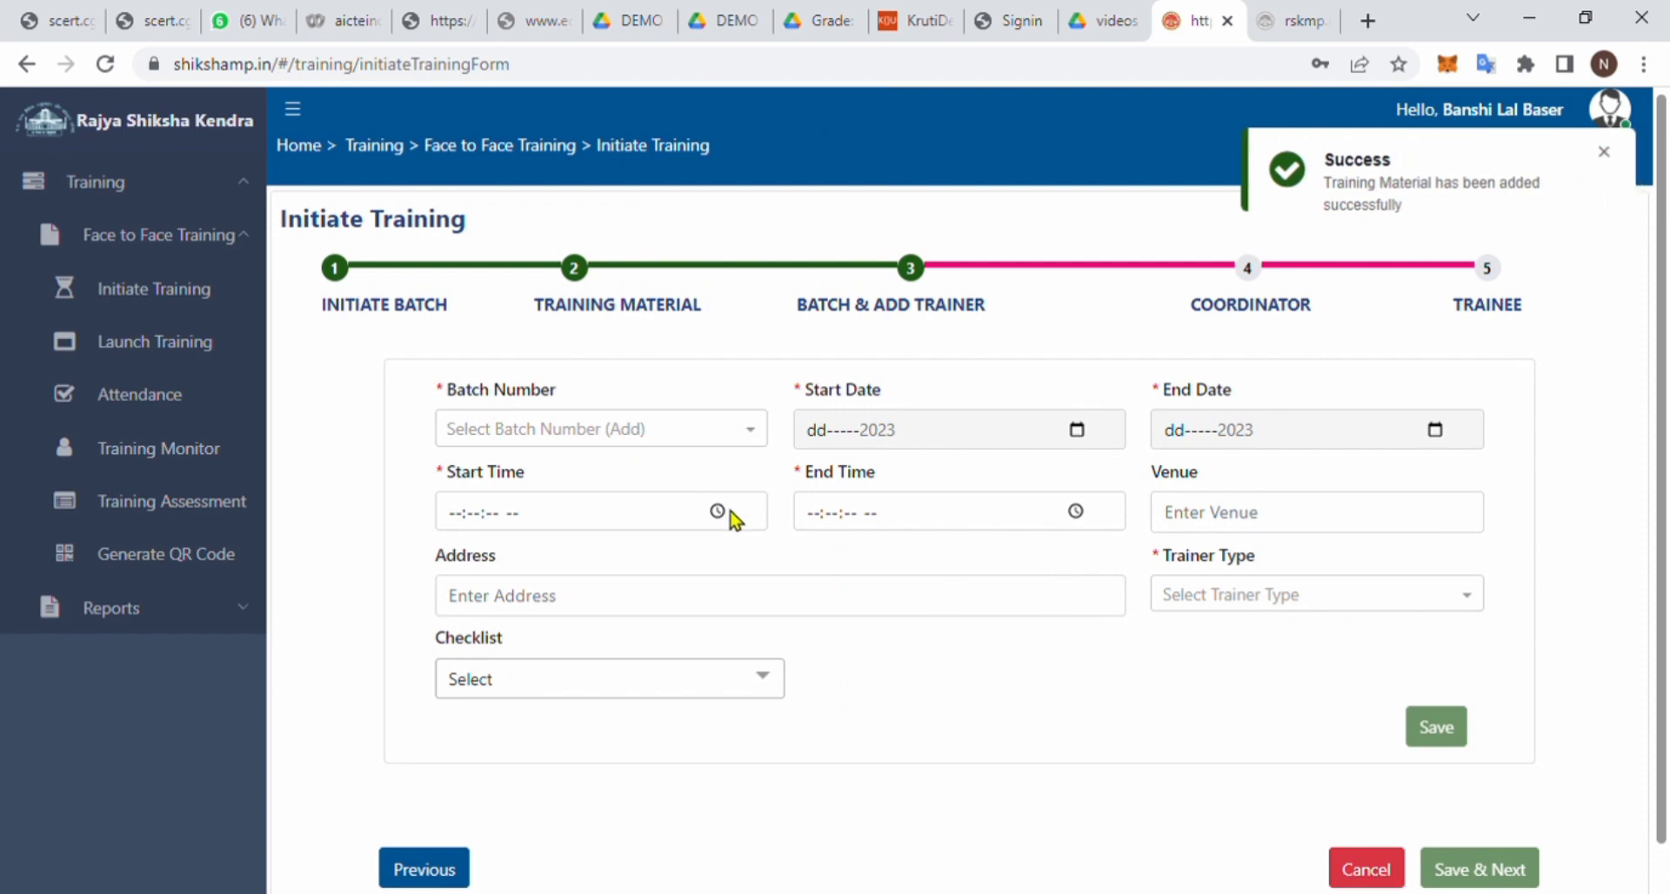
- Choose Batch 1, set trainer type Employee, and tick Stationary and Infrastructure in the checklist
{"action": "left_click", "coordinate": [623, 430]}
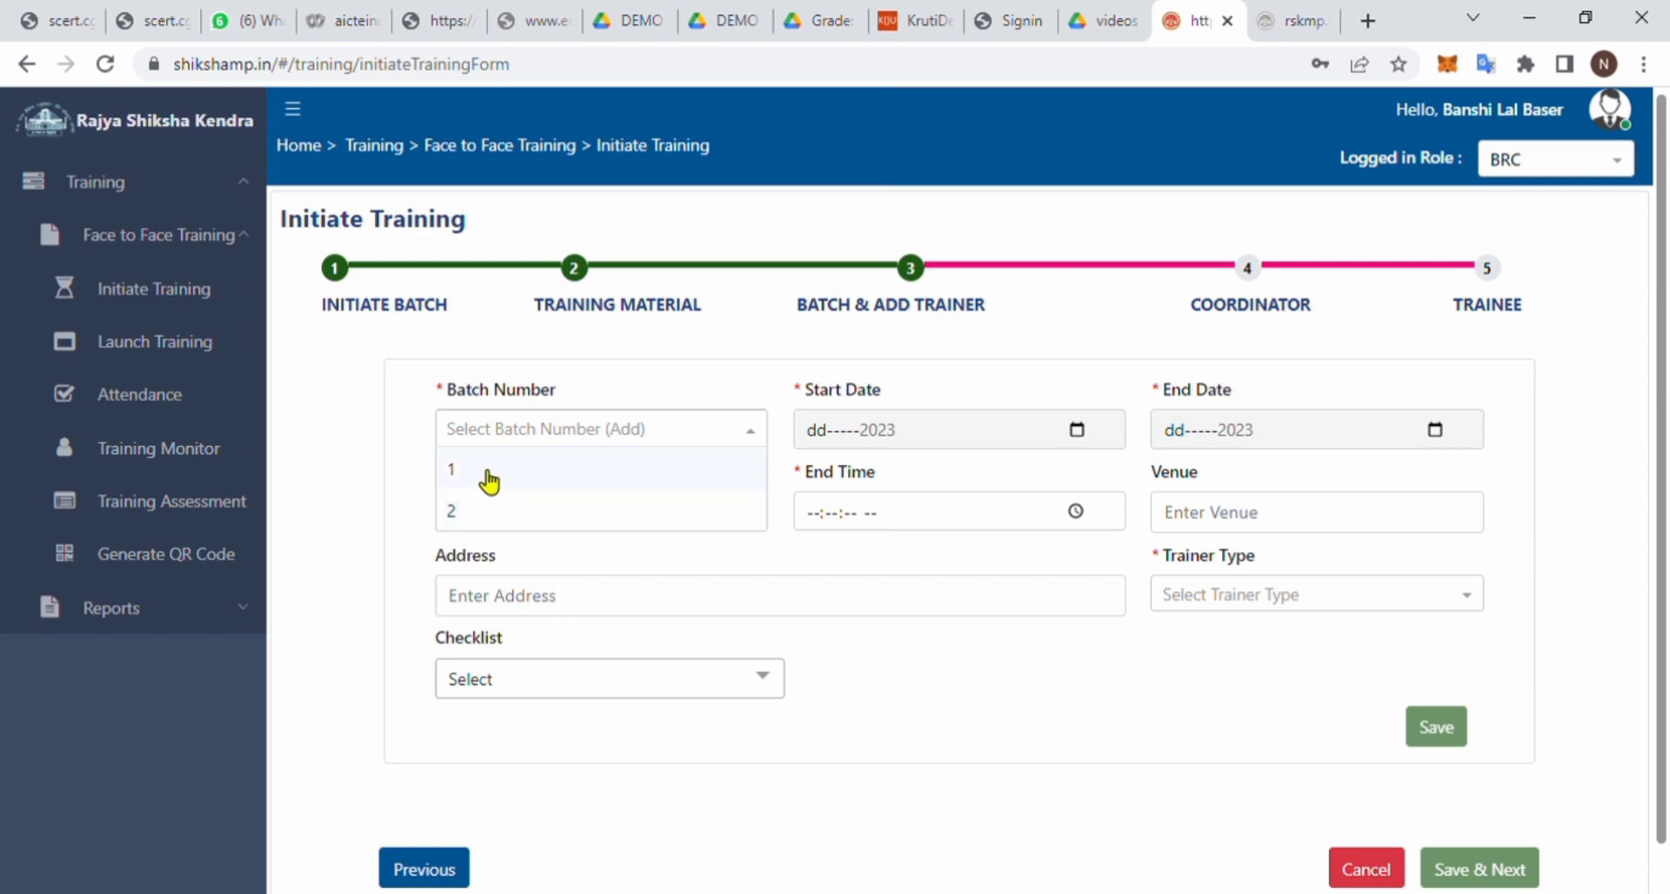
{"action": "left_click", "coordinate": [490, 481]}
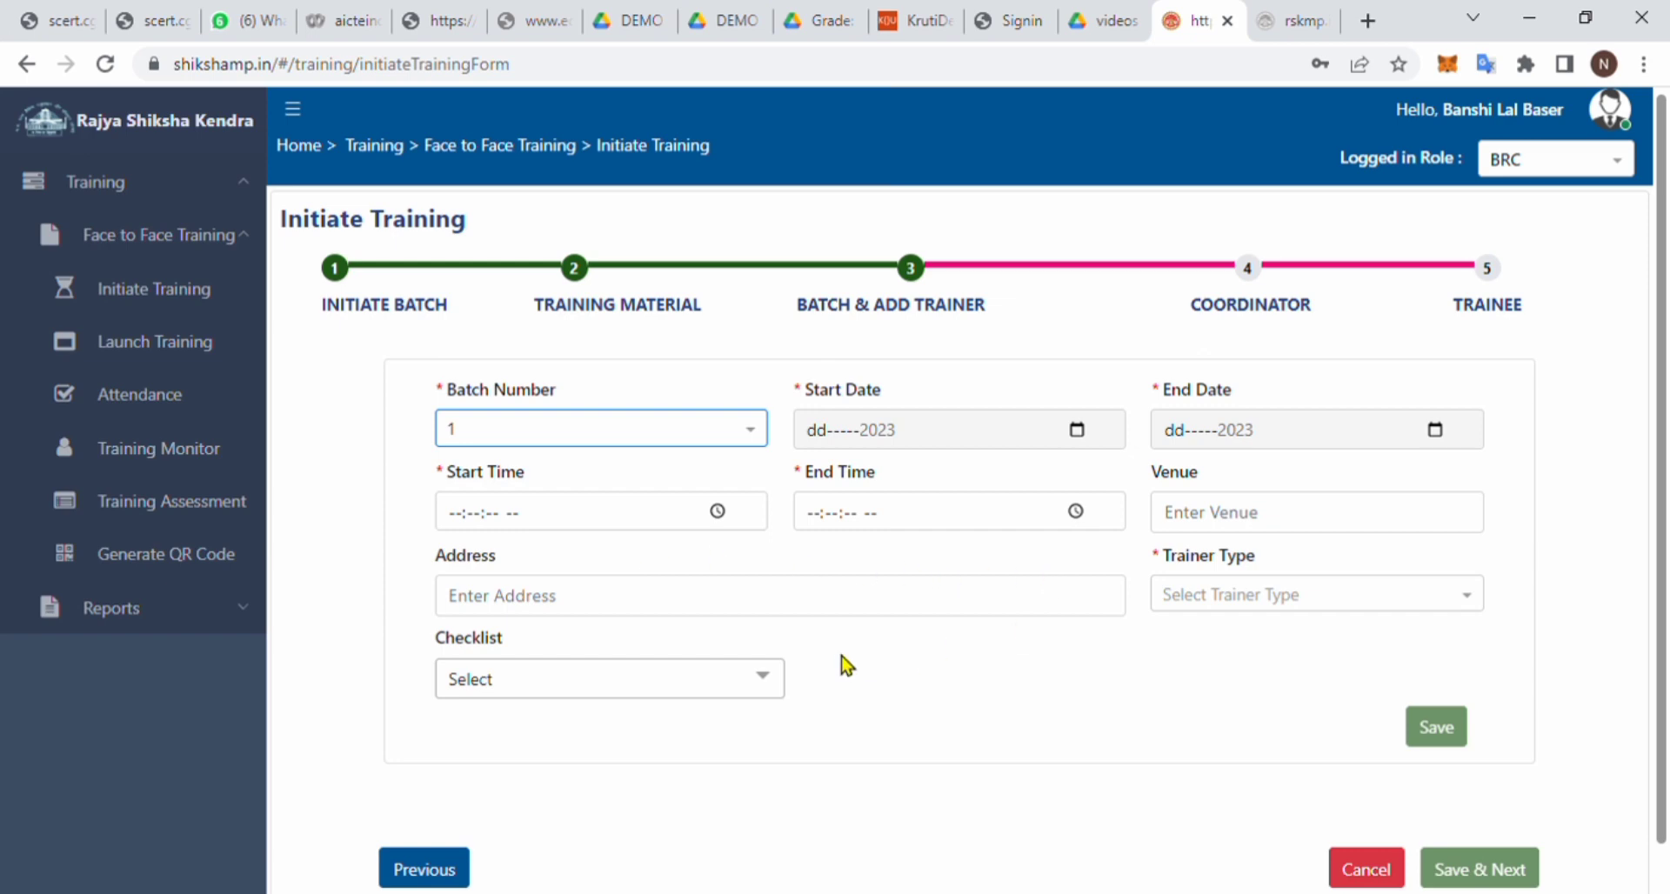
{"action": "left_click", "coordinate": [1227, 600]}
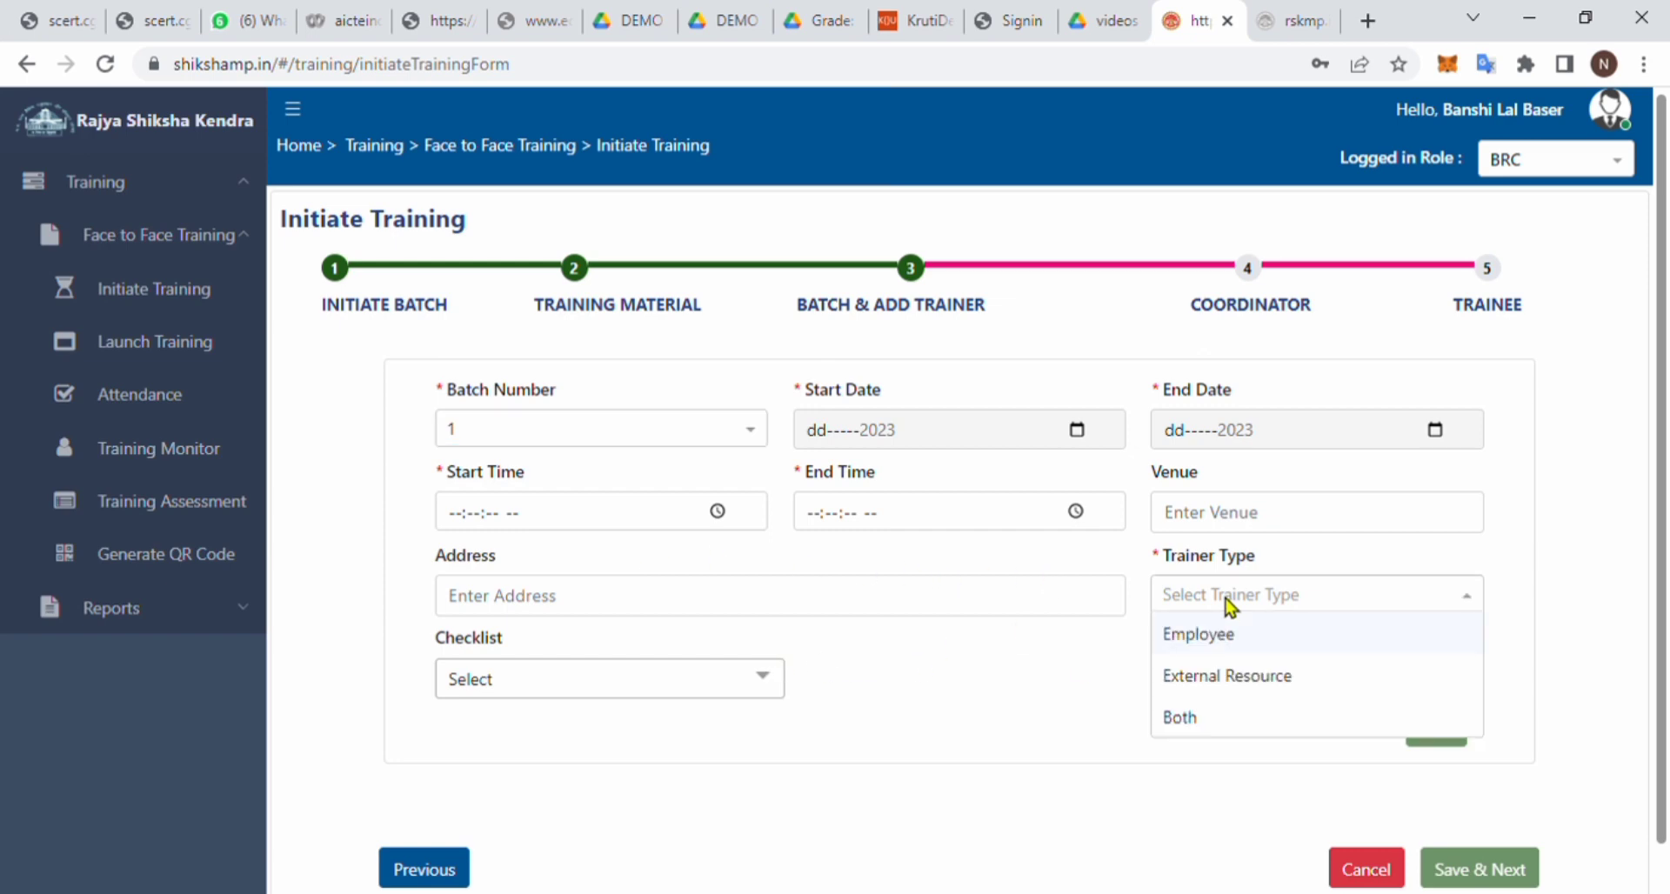
{"action": "left_click", "coordinate": [1214, 644]}
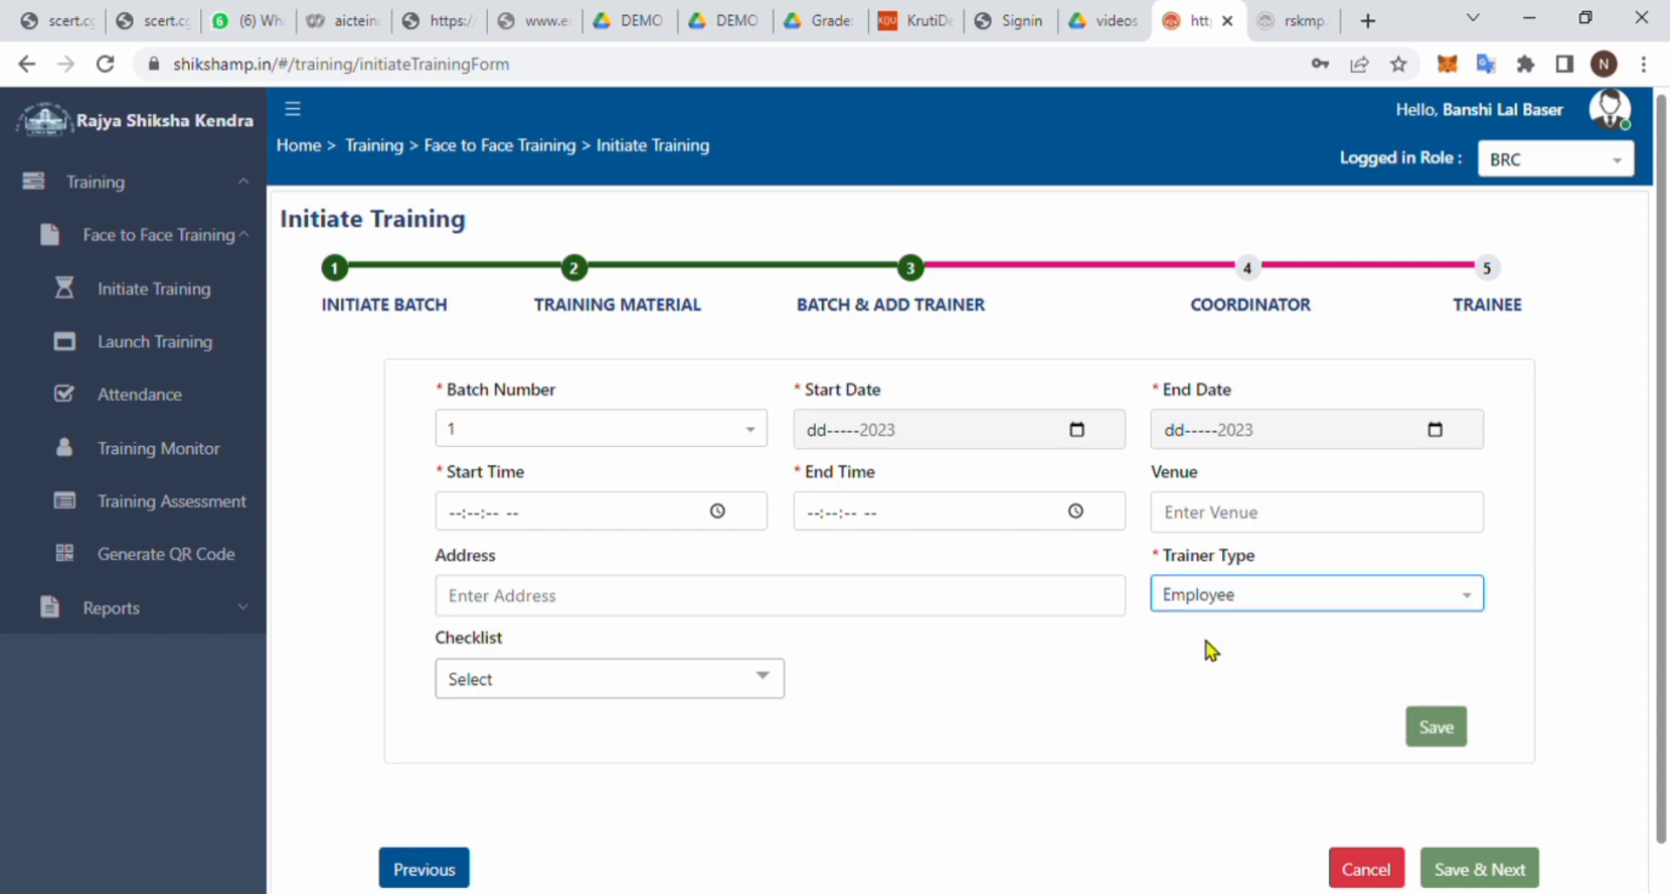
{"action": "left_click", "coordinate": [634, 692]}
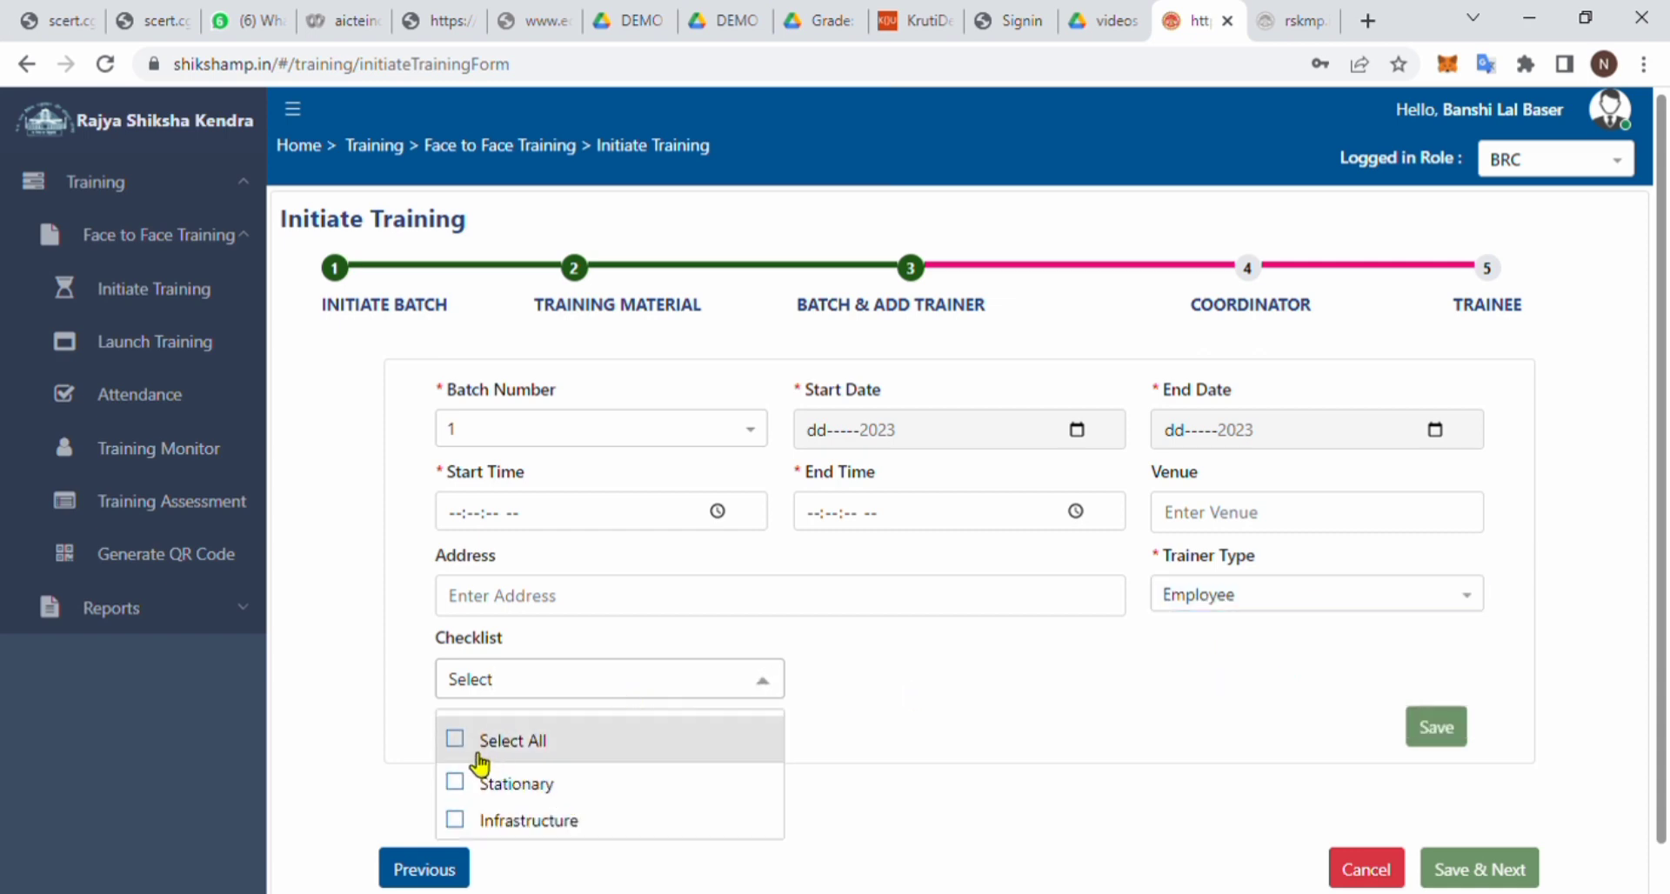
{"action": "left_click", "coordinate": [466, 741]}
{"action": "scroll", "coordinate": [693, 741], "scroll_direction": "down", "scroll_amount": 1}
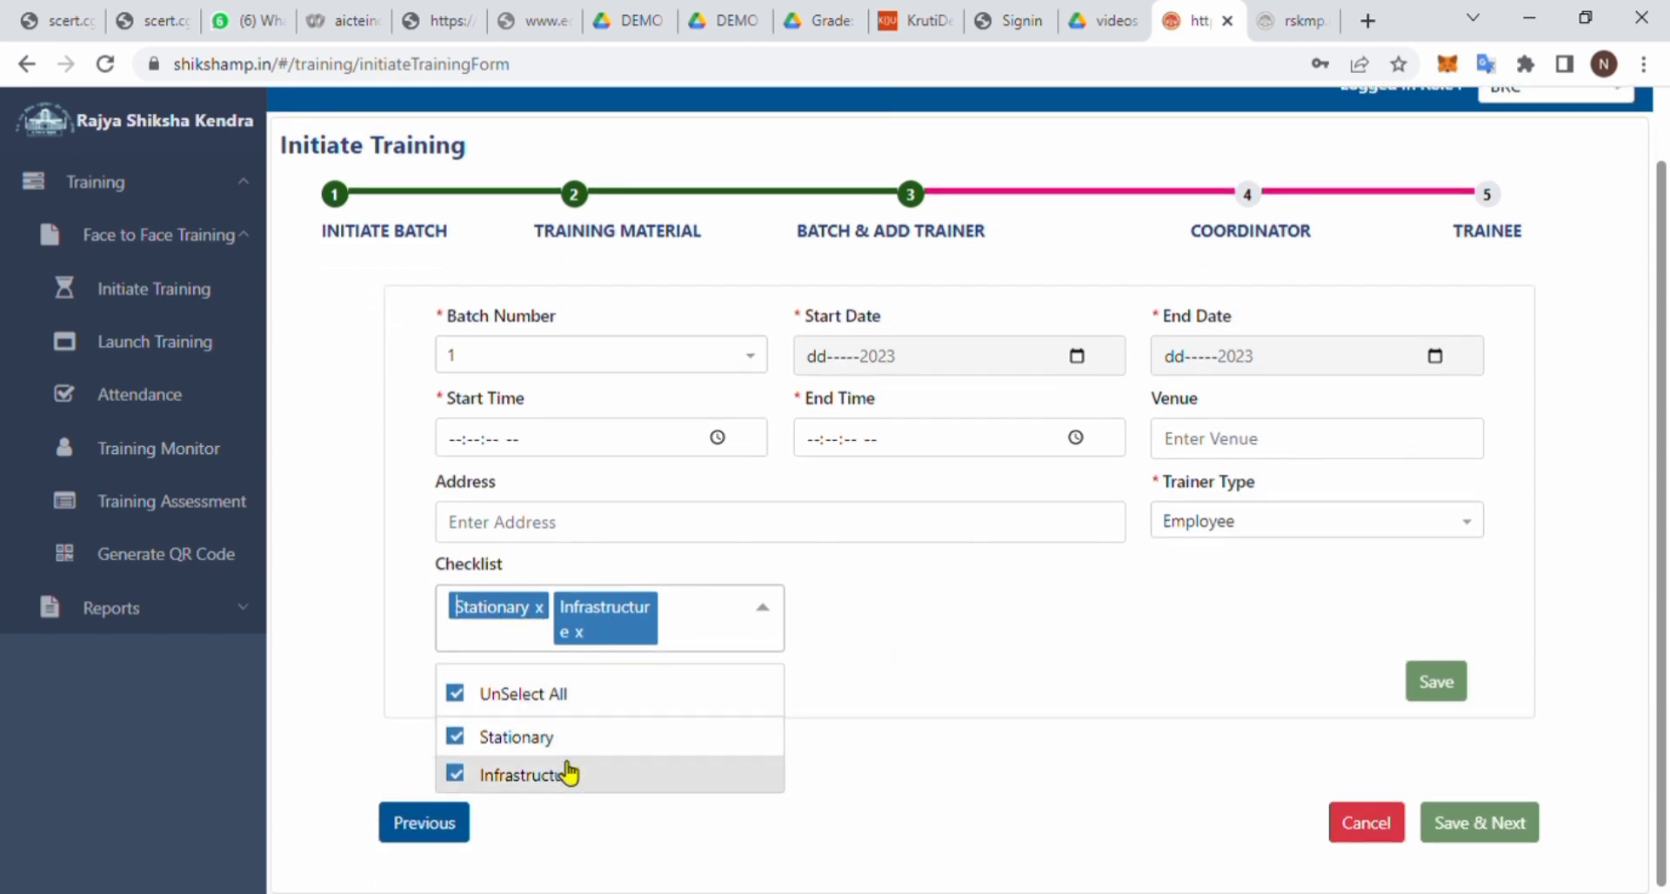
{"action": "left_click", "coordinate": [1110, 656]}
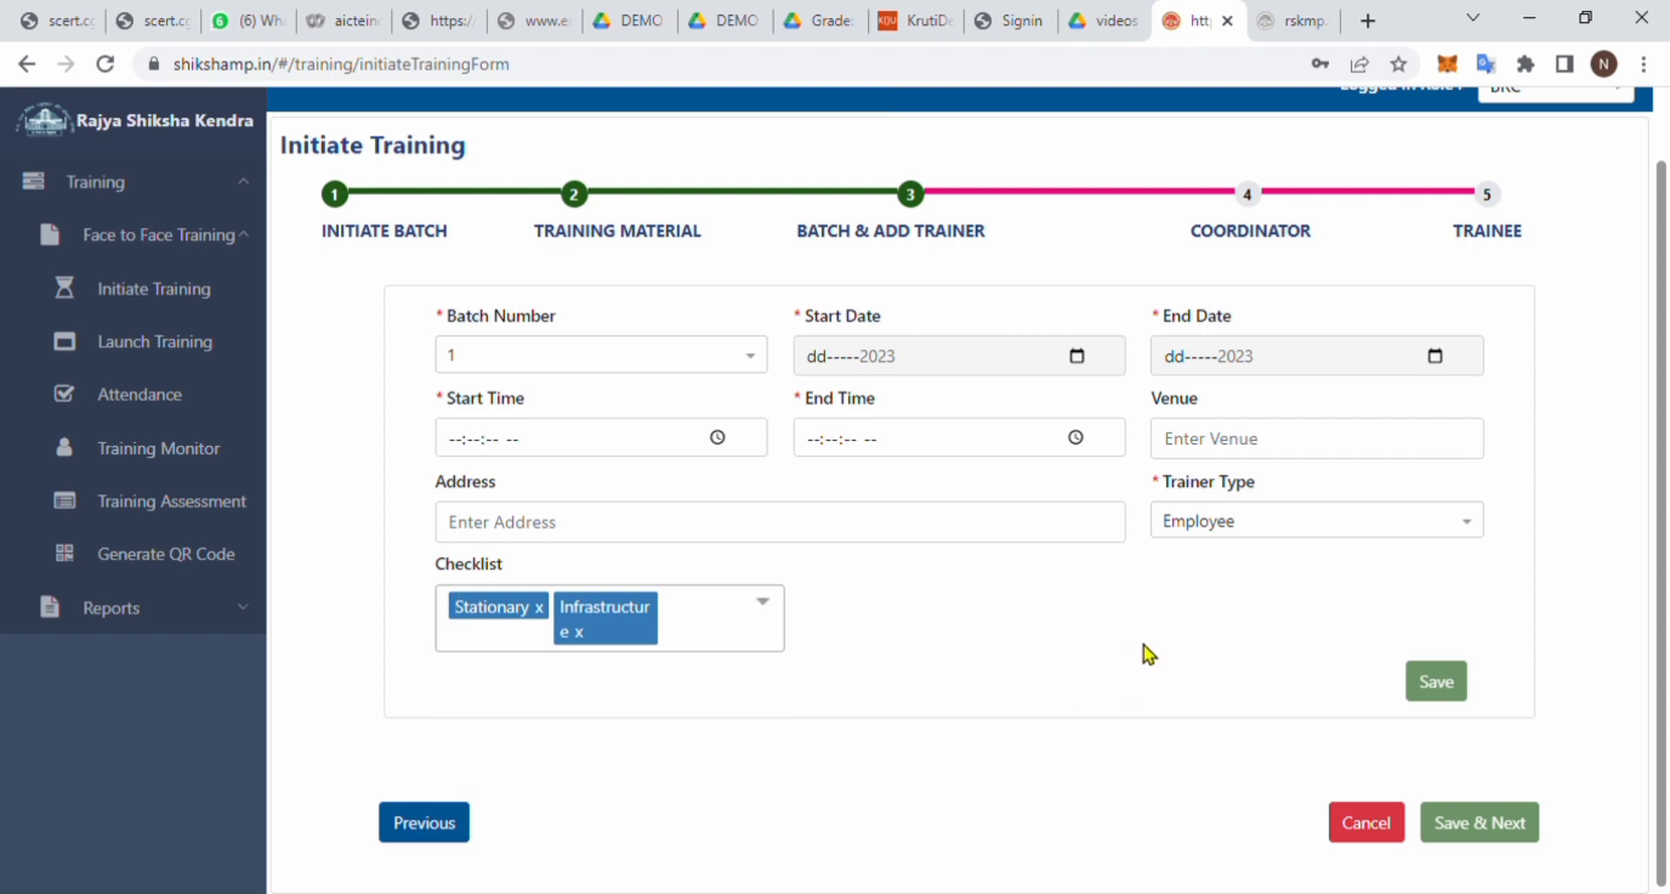
{"action": "scroll", "coordinate": [1144, 646], "scroll_direction": "up", "scroll_amount": 1}
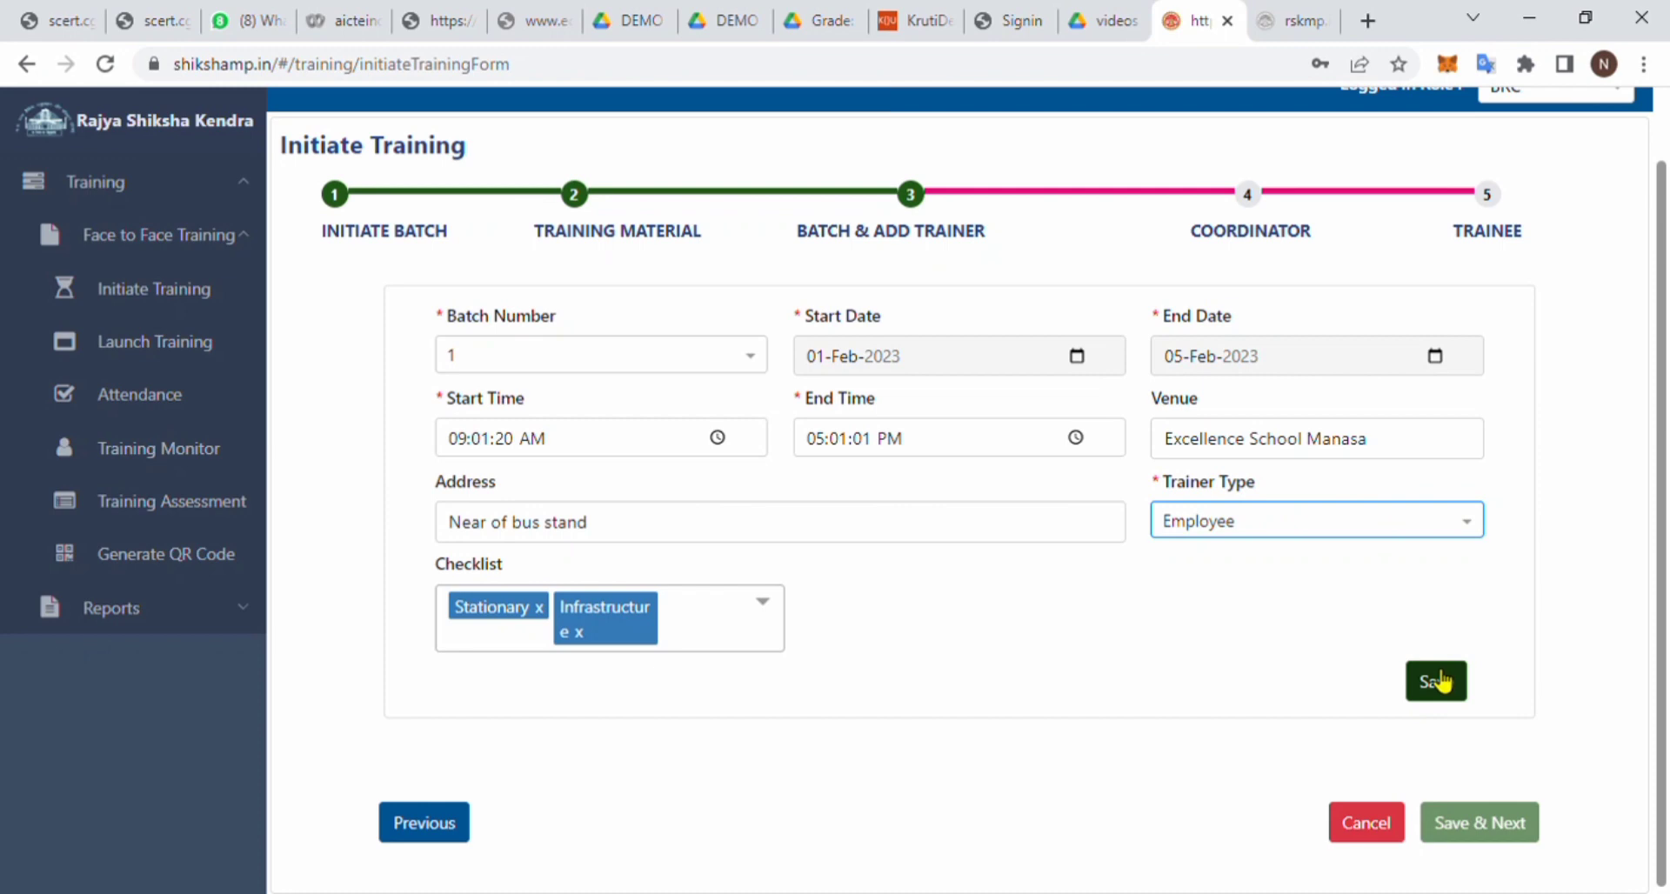
- Save batch 1 (01–05 Feb 2023, Excellence School Manasa) and begin adding a trainer
{"action": "left_click", "coordinate": [1440, 681]}
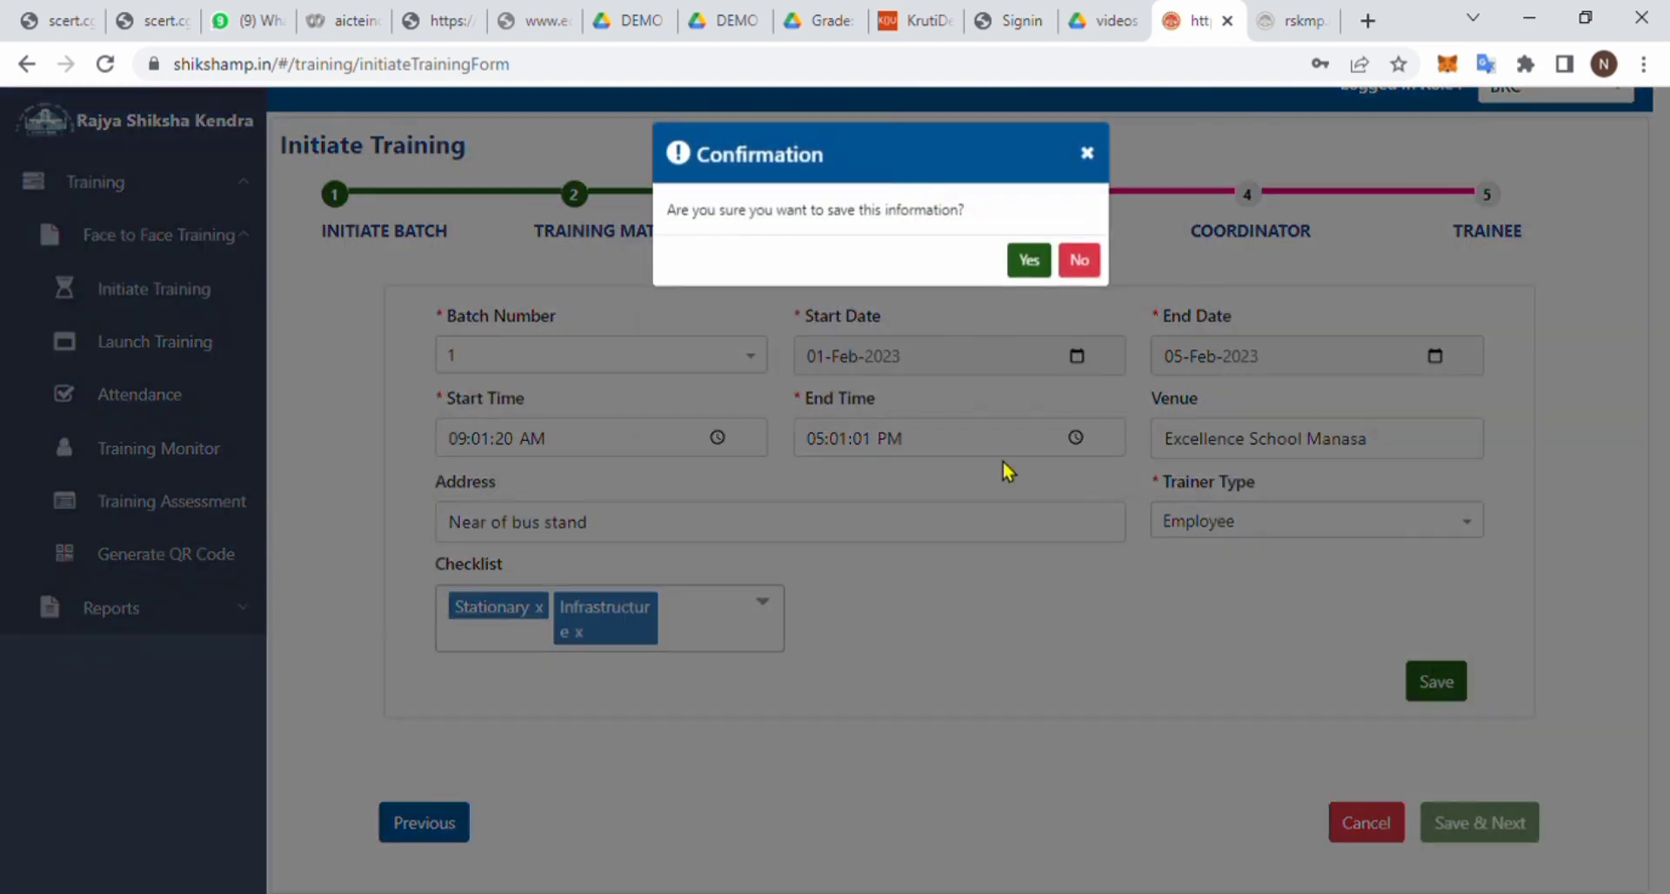
{"action": "left_click", "coordinate": [1035, 261]}
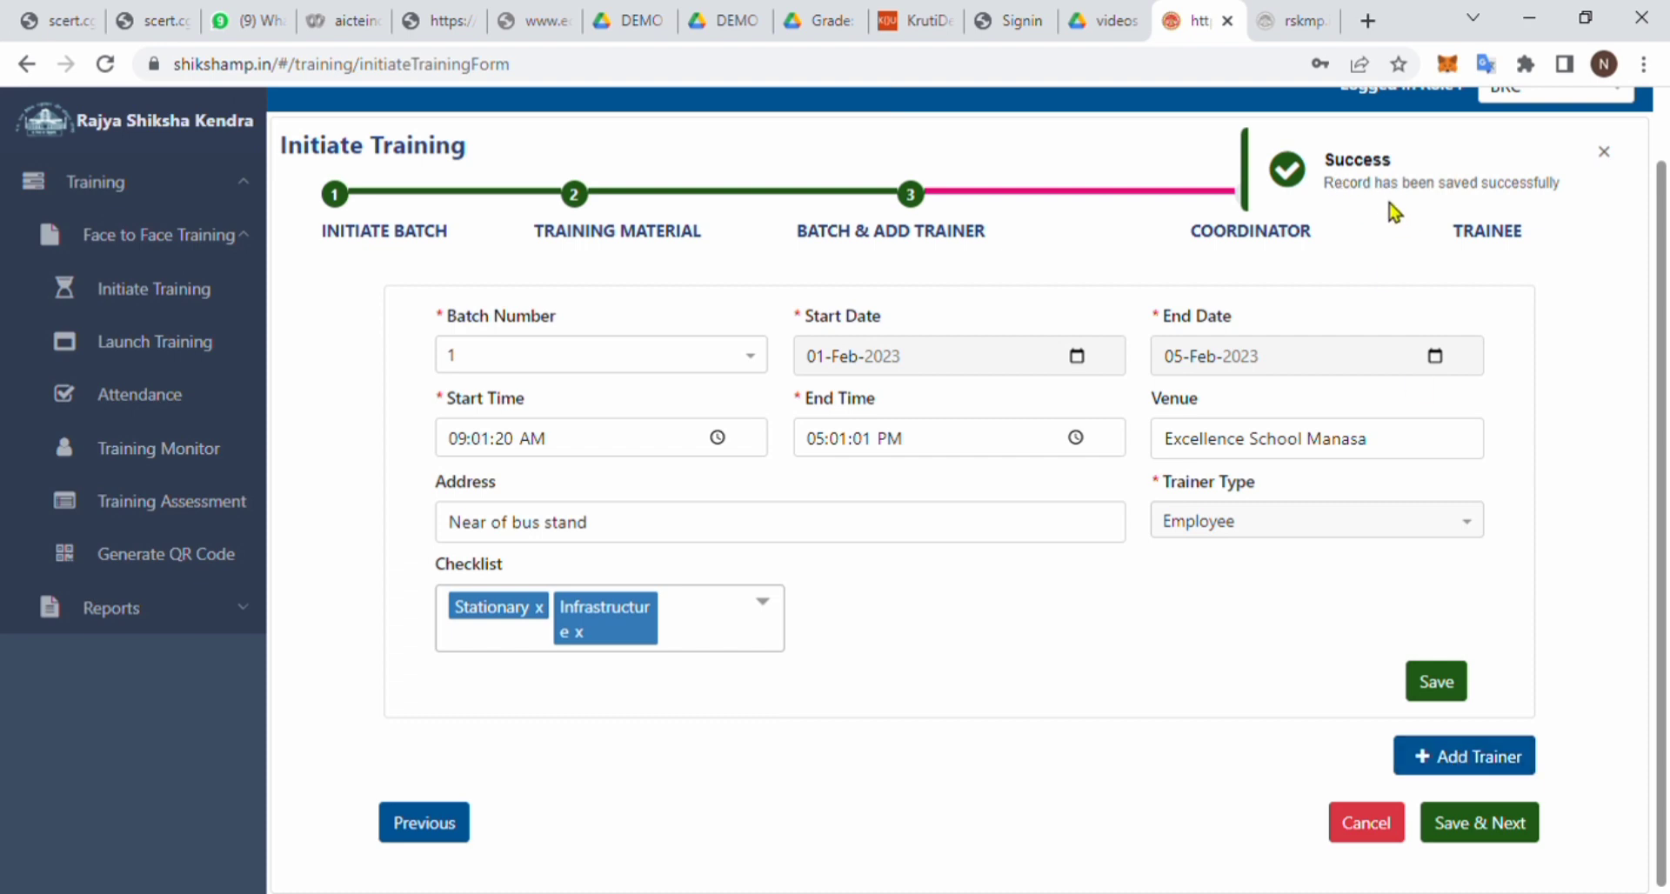
{"action": "left_click", "coordinate": [1451, 759]}
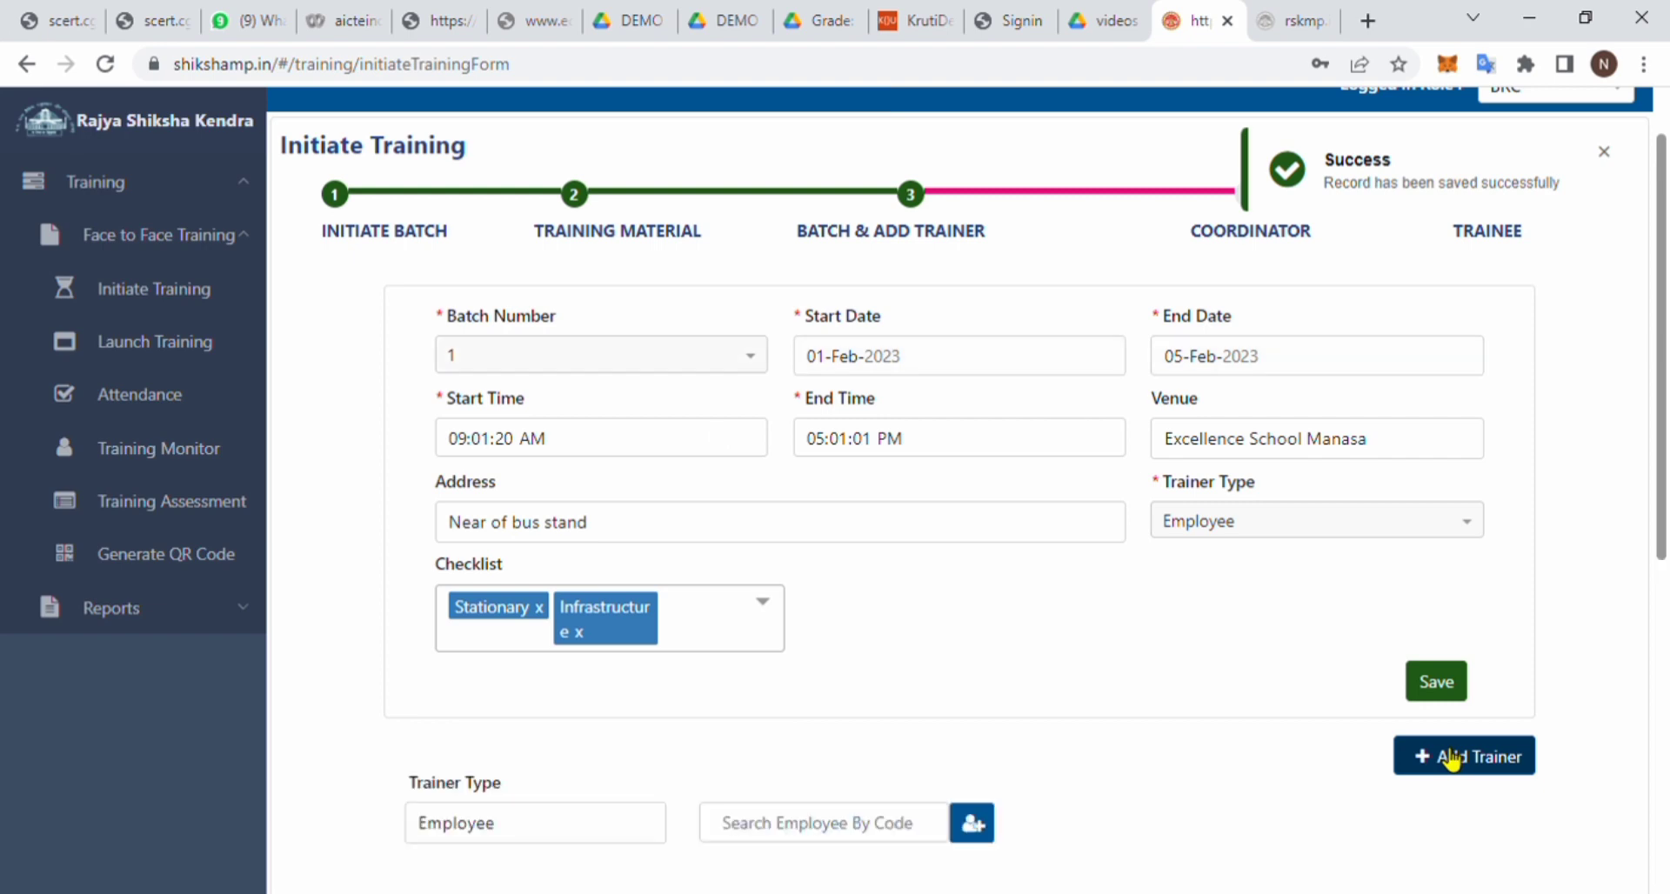
- Add the searched employee trainer, save batch 1's six-trainer list, and continue to coordinators
{"action": "scroll", "coordinate": [1190, 619], "scroll_direction": "down", "scroll_amount": 1}
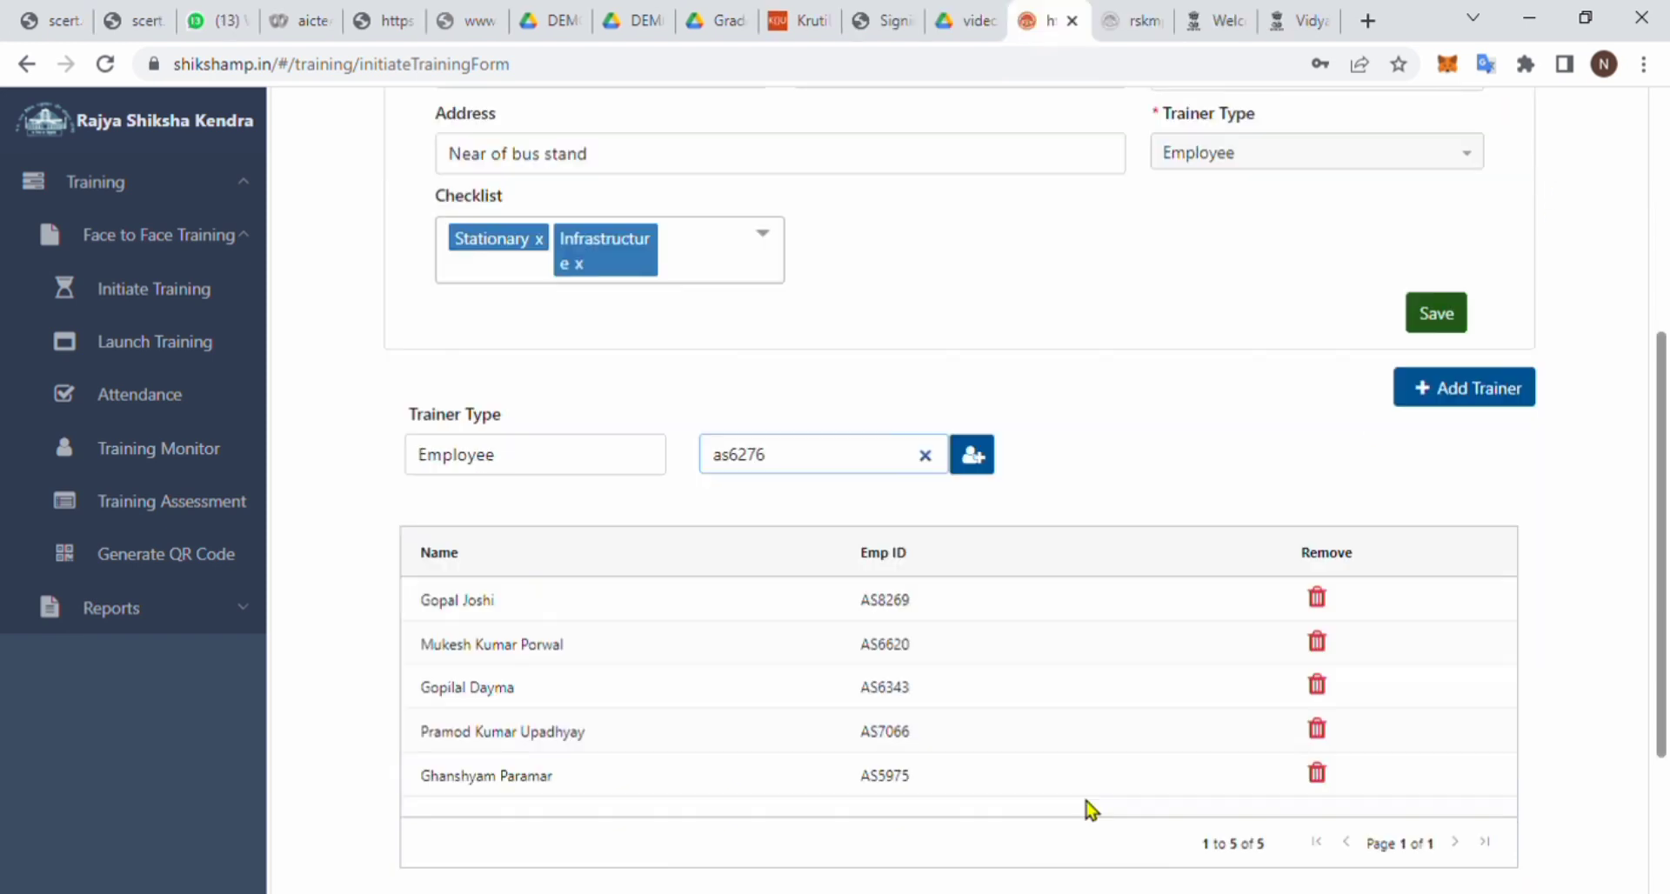
{"action": "left_click", "coordinate": [976, 457]}
{"action": "scroll", "coordinate": [1009, 675], "scroll_direction": "down", "scroll_amount": 1}
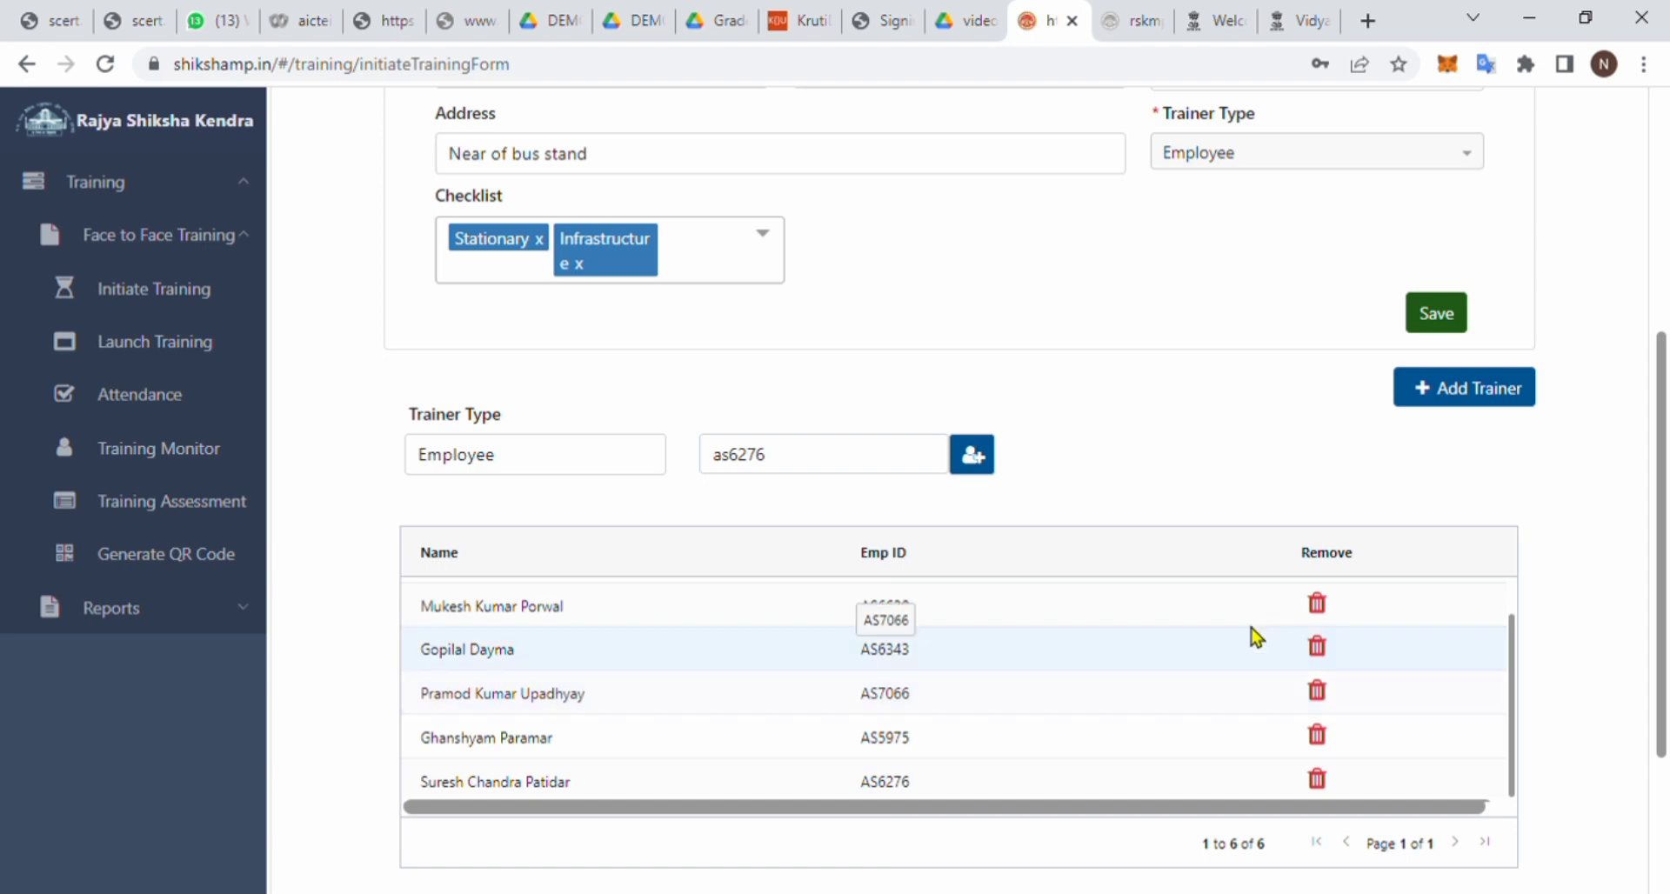
{"action": "scroll", "coordinate": [1562, 577], "scroll_direction": "down", "scroll_amount": 3}
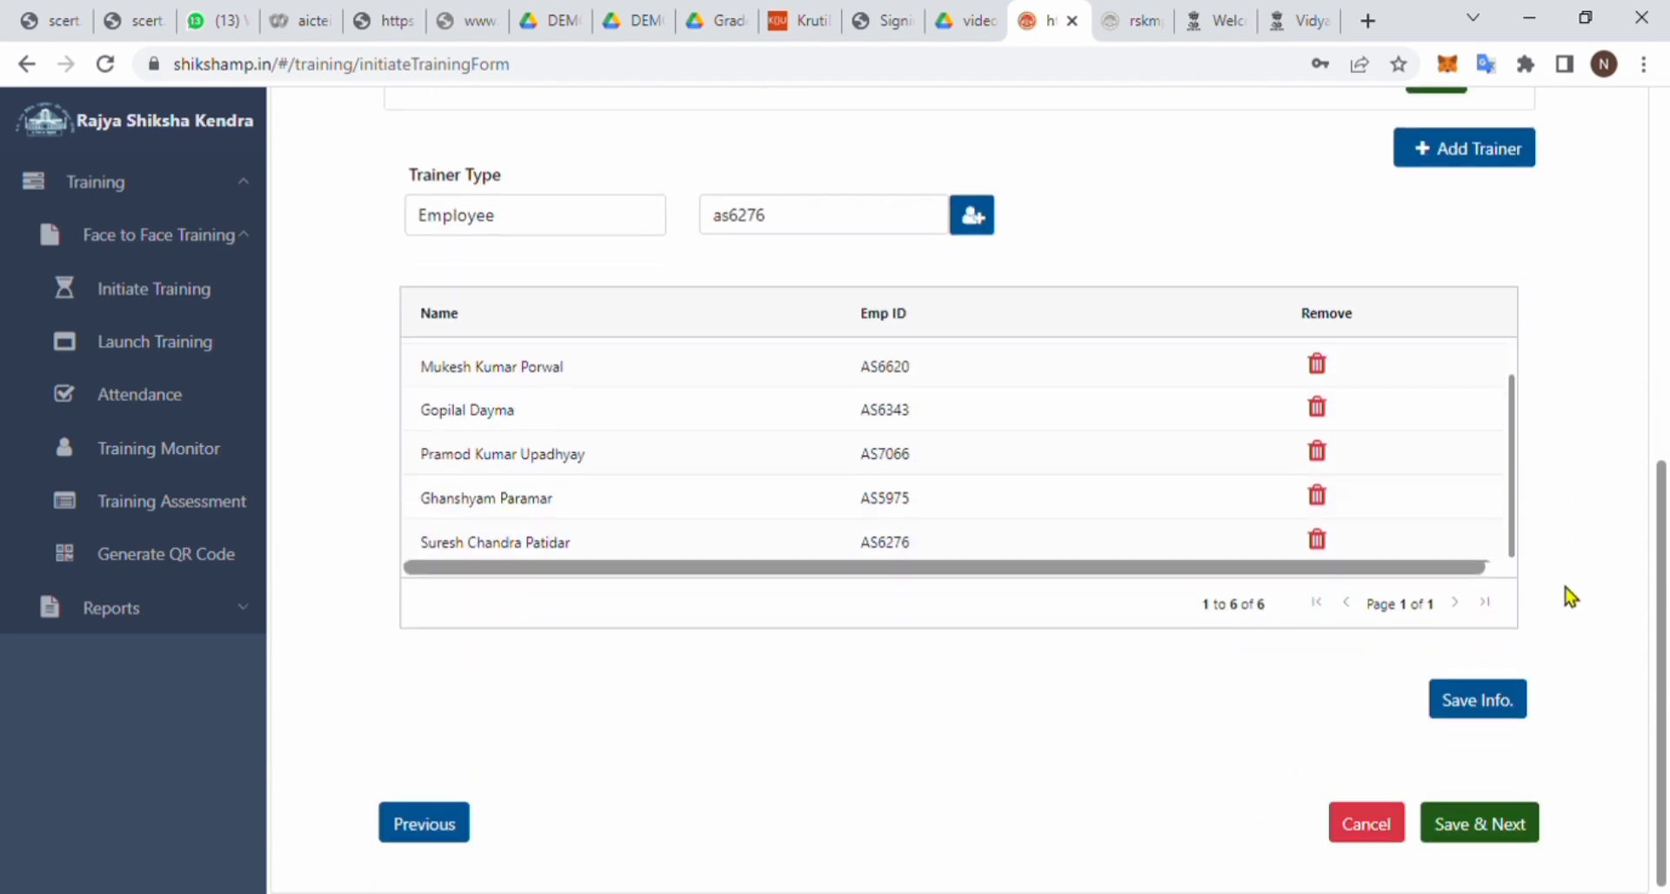
{"action": "left_click", "coordinate": [1502, 703]}
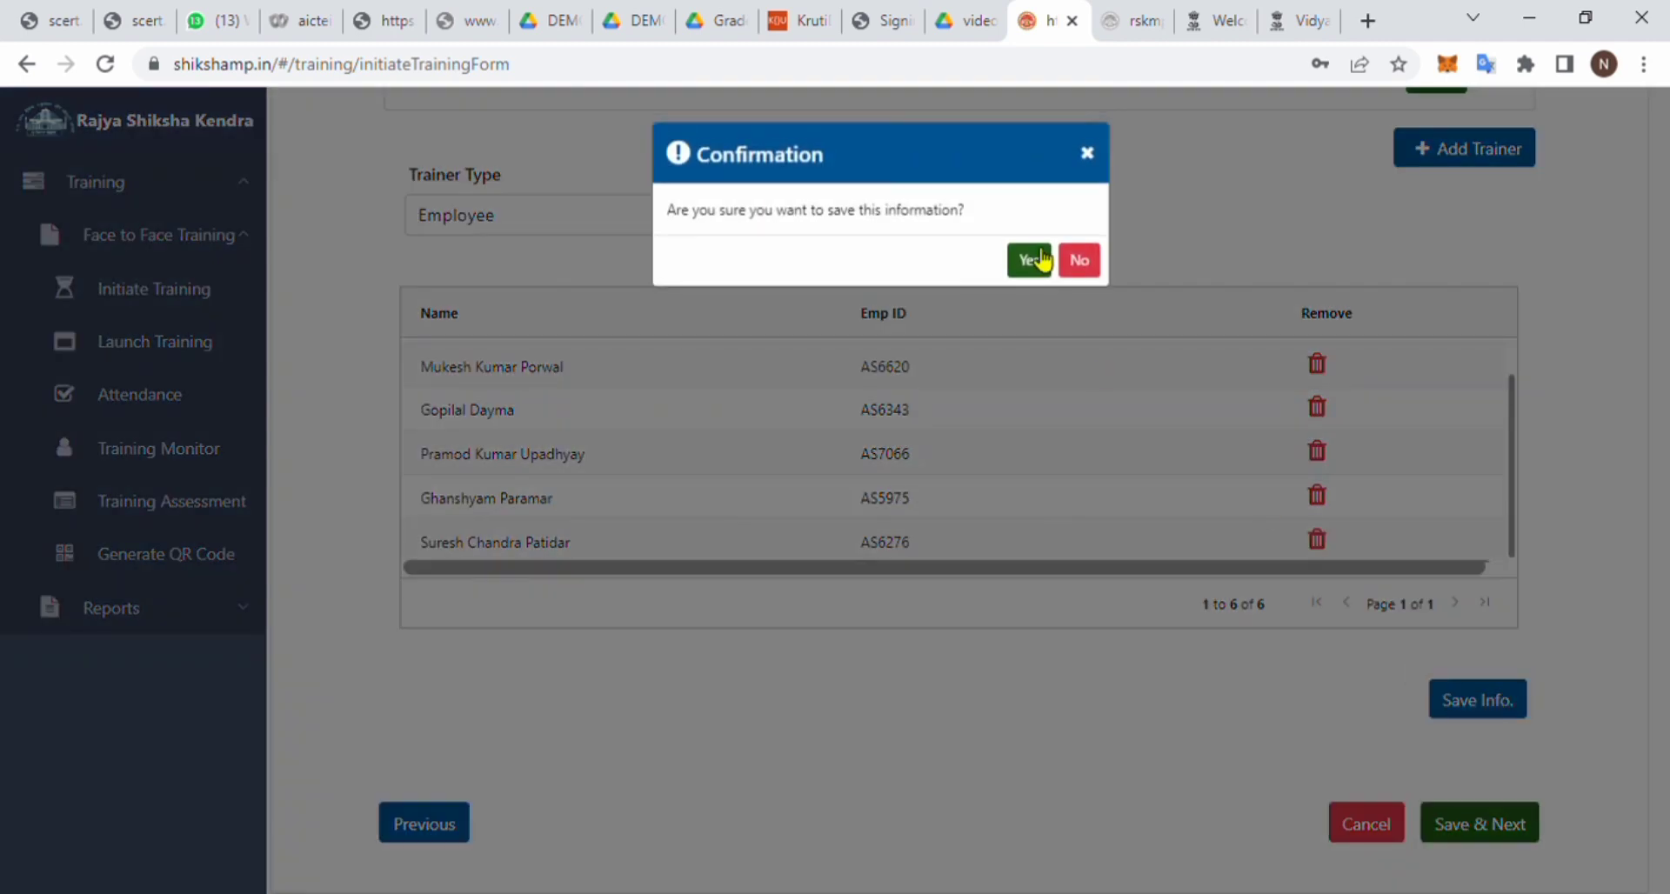
{"action": "left_click", "coordinate": [1035, 259]}
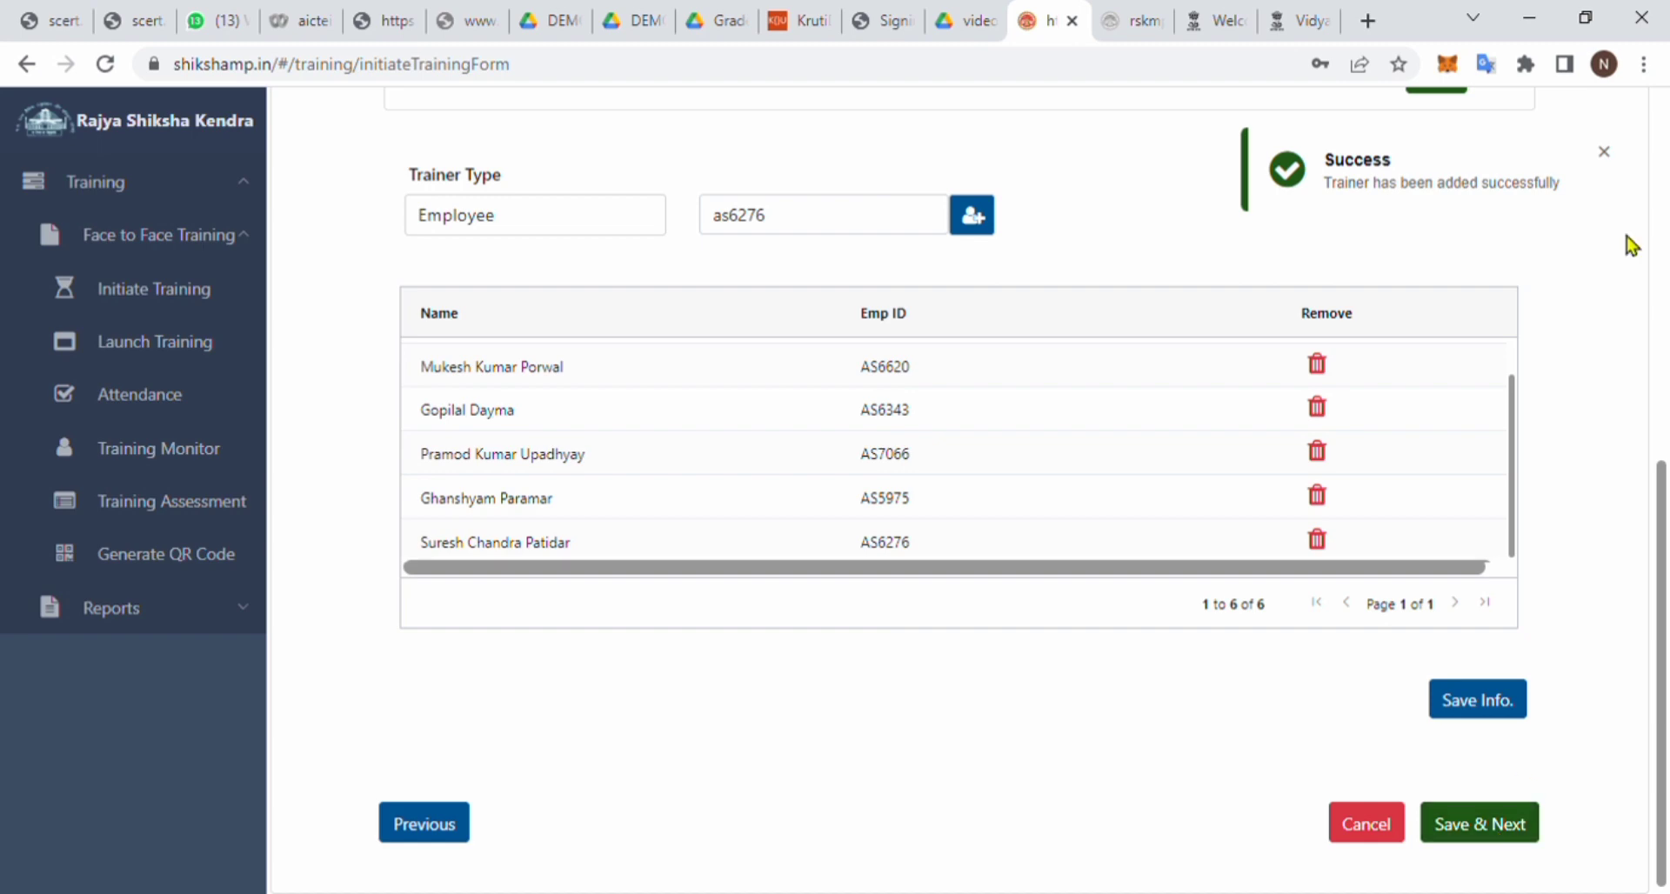
{"action": "left_click", "coordinate": [1465, 831]}
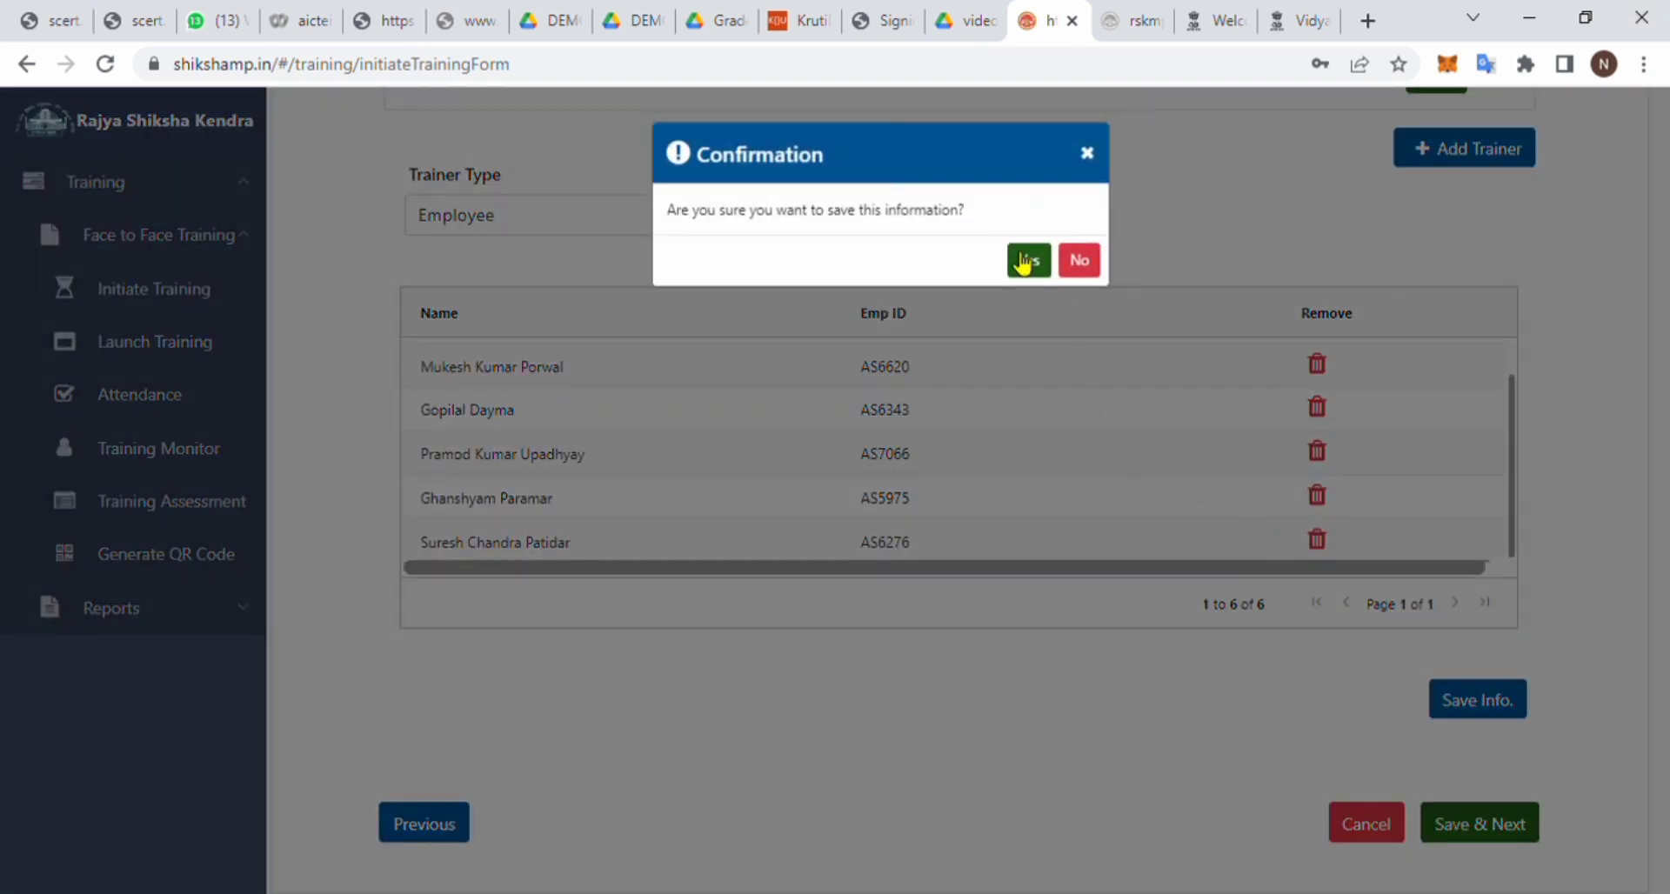
{"action": "left_click", "coordinate": [1025, 263]}
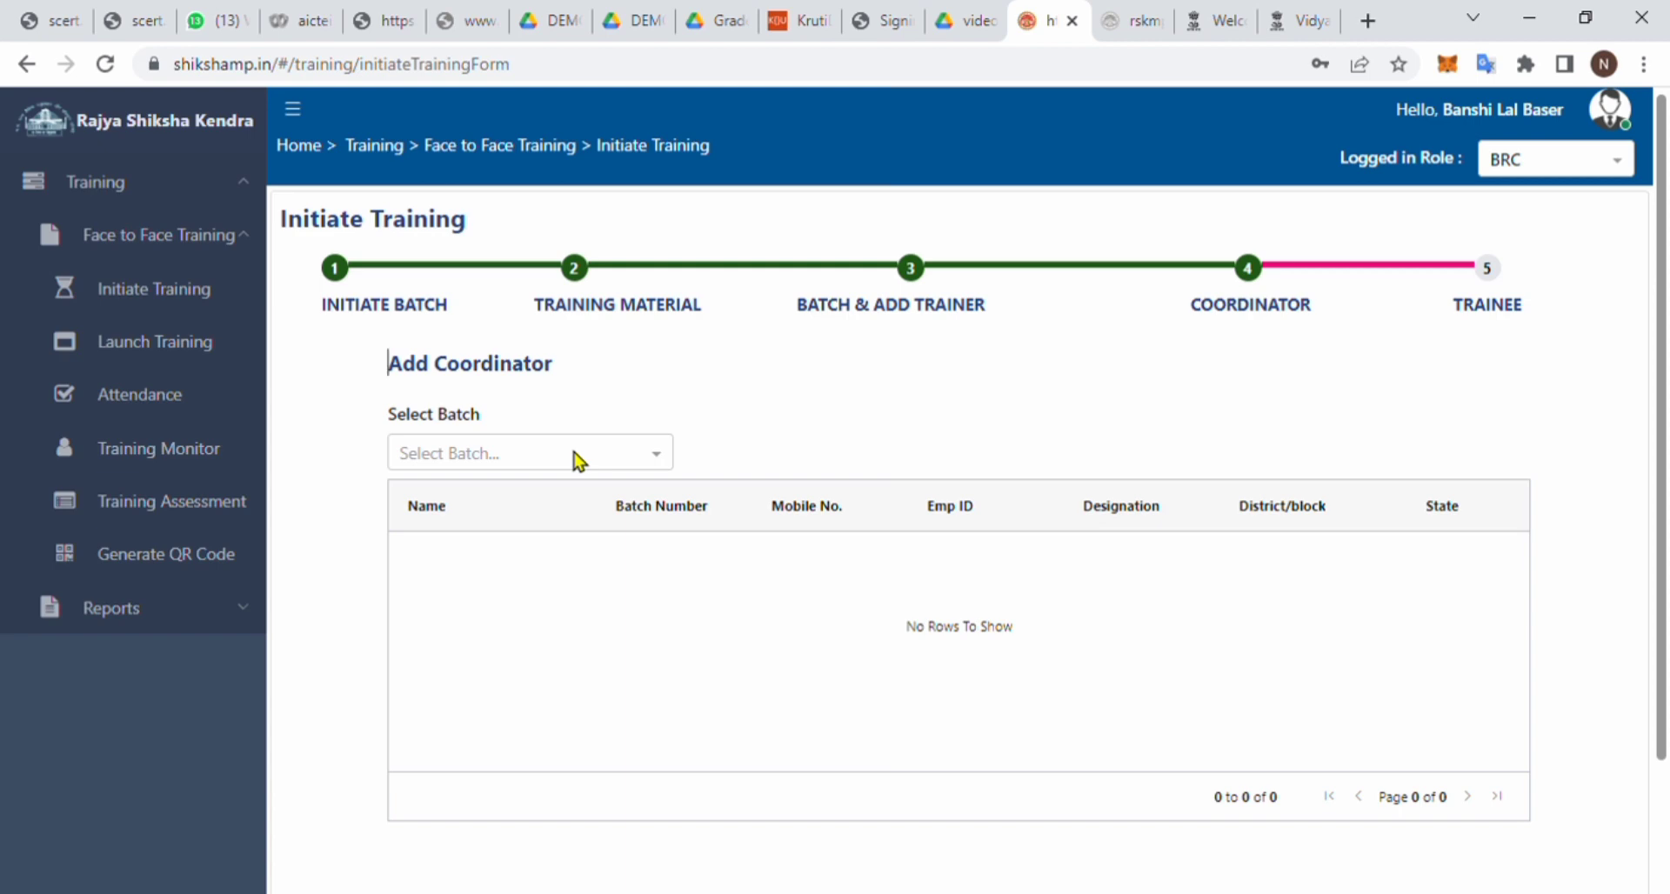
- Add a coordinator to batch 1 by pasting their employee code, then save and continue
{"action": "left_click", "coordinate": [575, 460]}
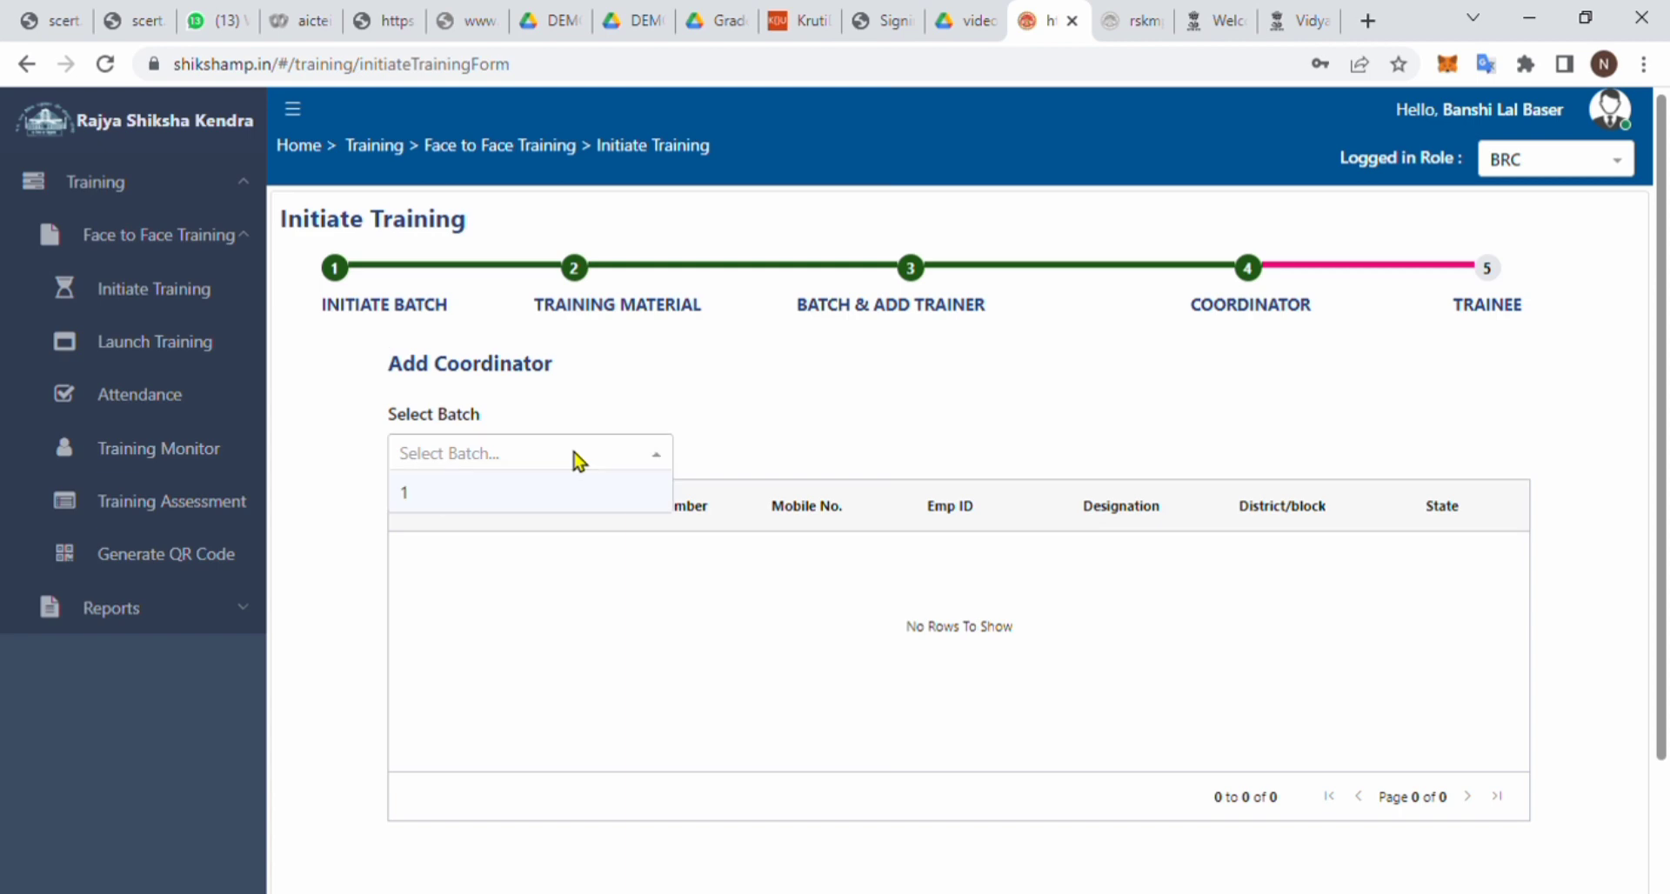
{"action": "left_click", "coordinate": [551, 496]}
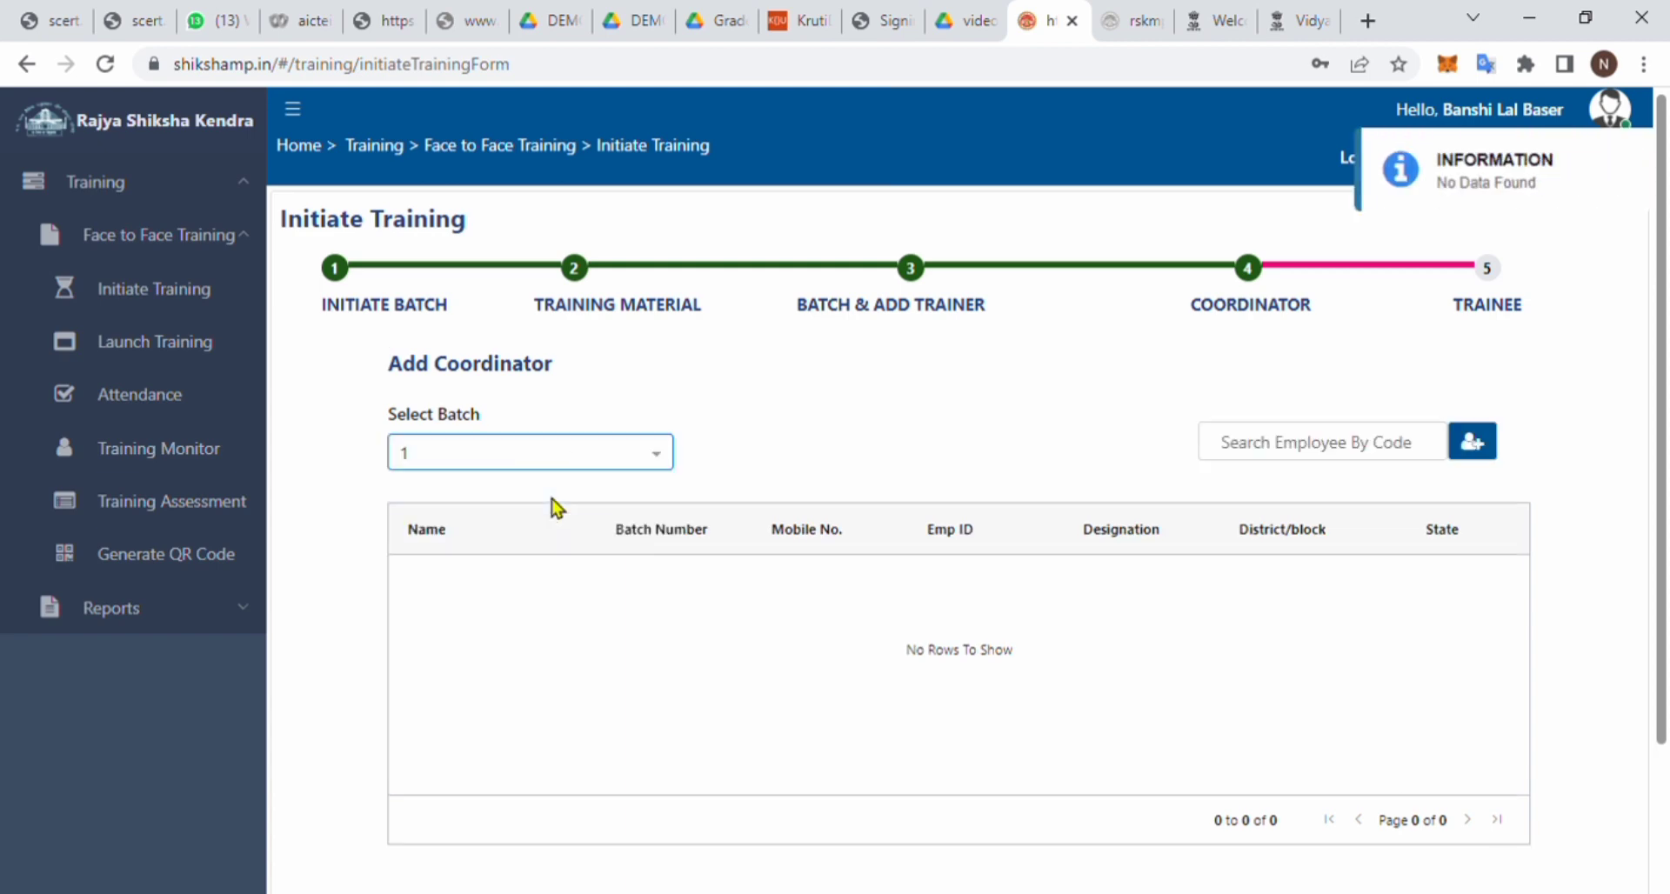
{"action": "left_click", "coordinate": [1343, 459]}
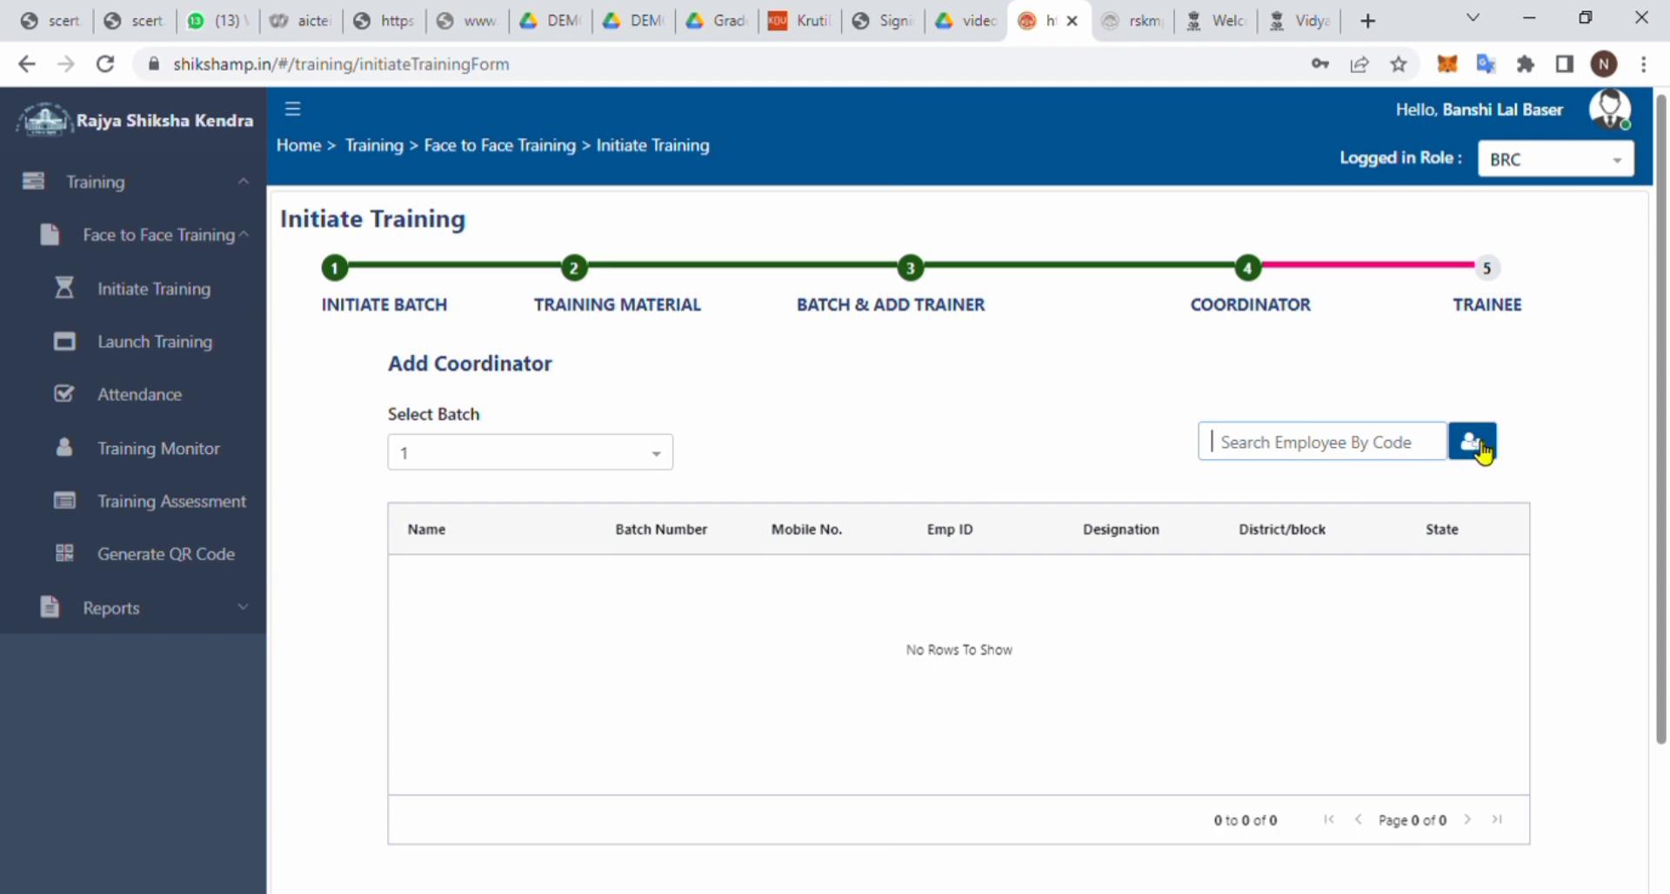
{"action": "type", "text": "as6138"}
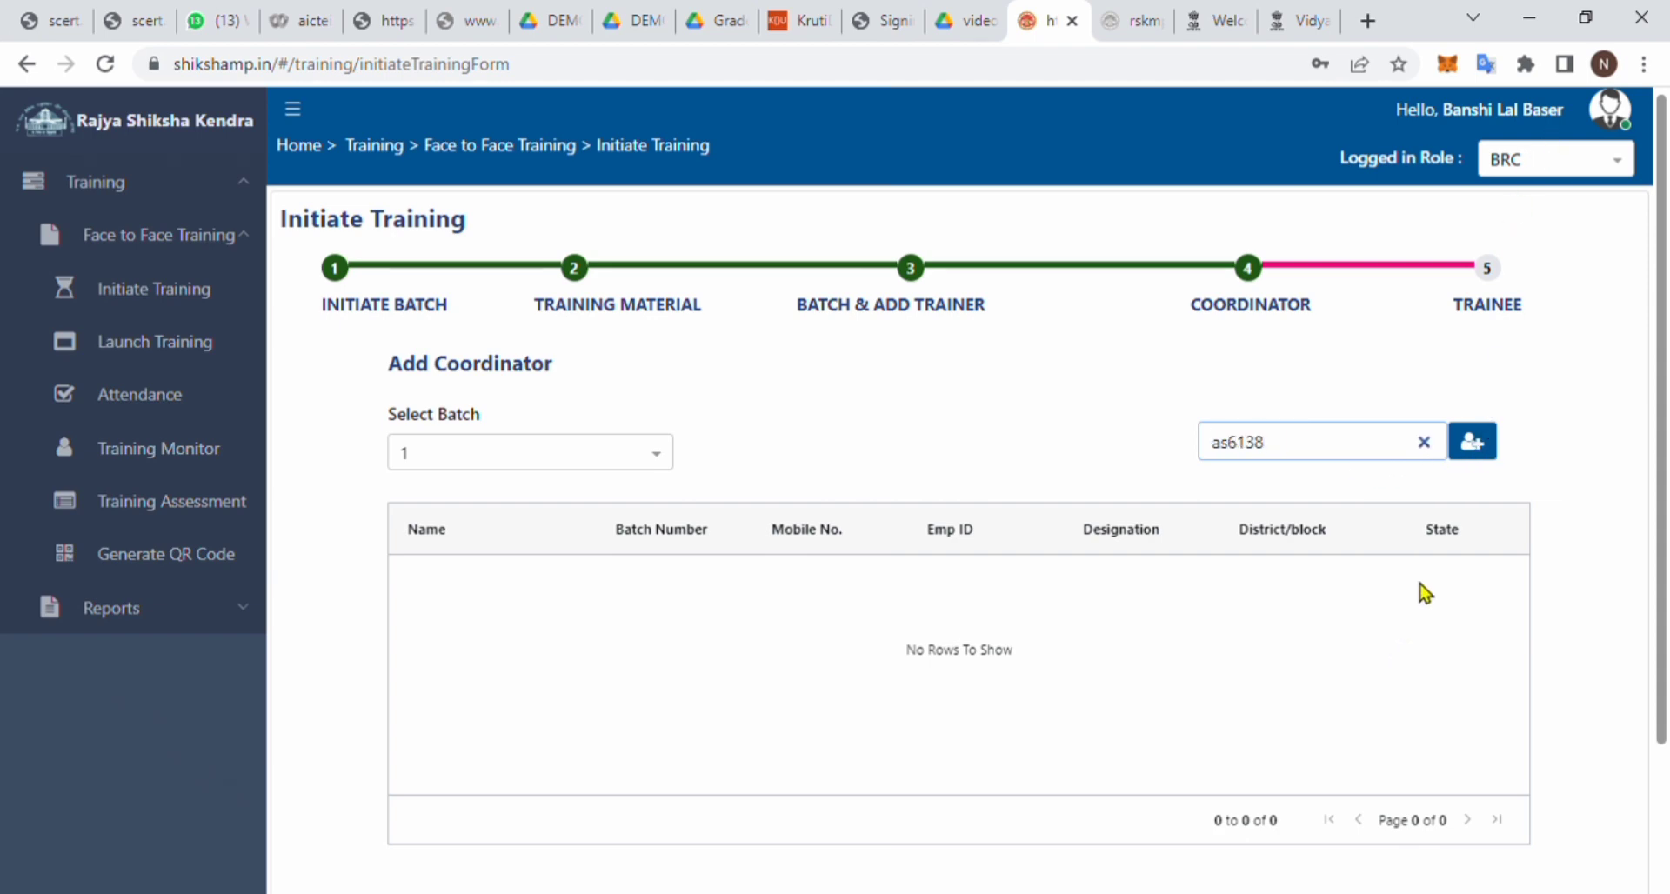
{"action": "left_click", "coordinate": [1481, 447]}
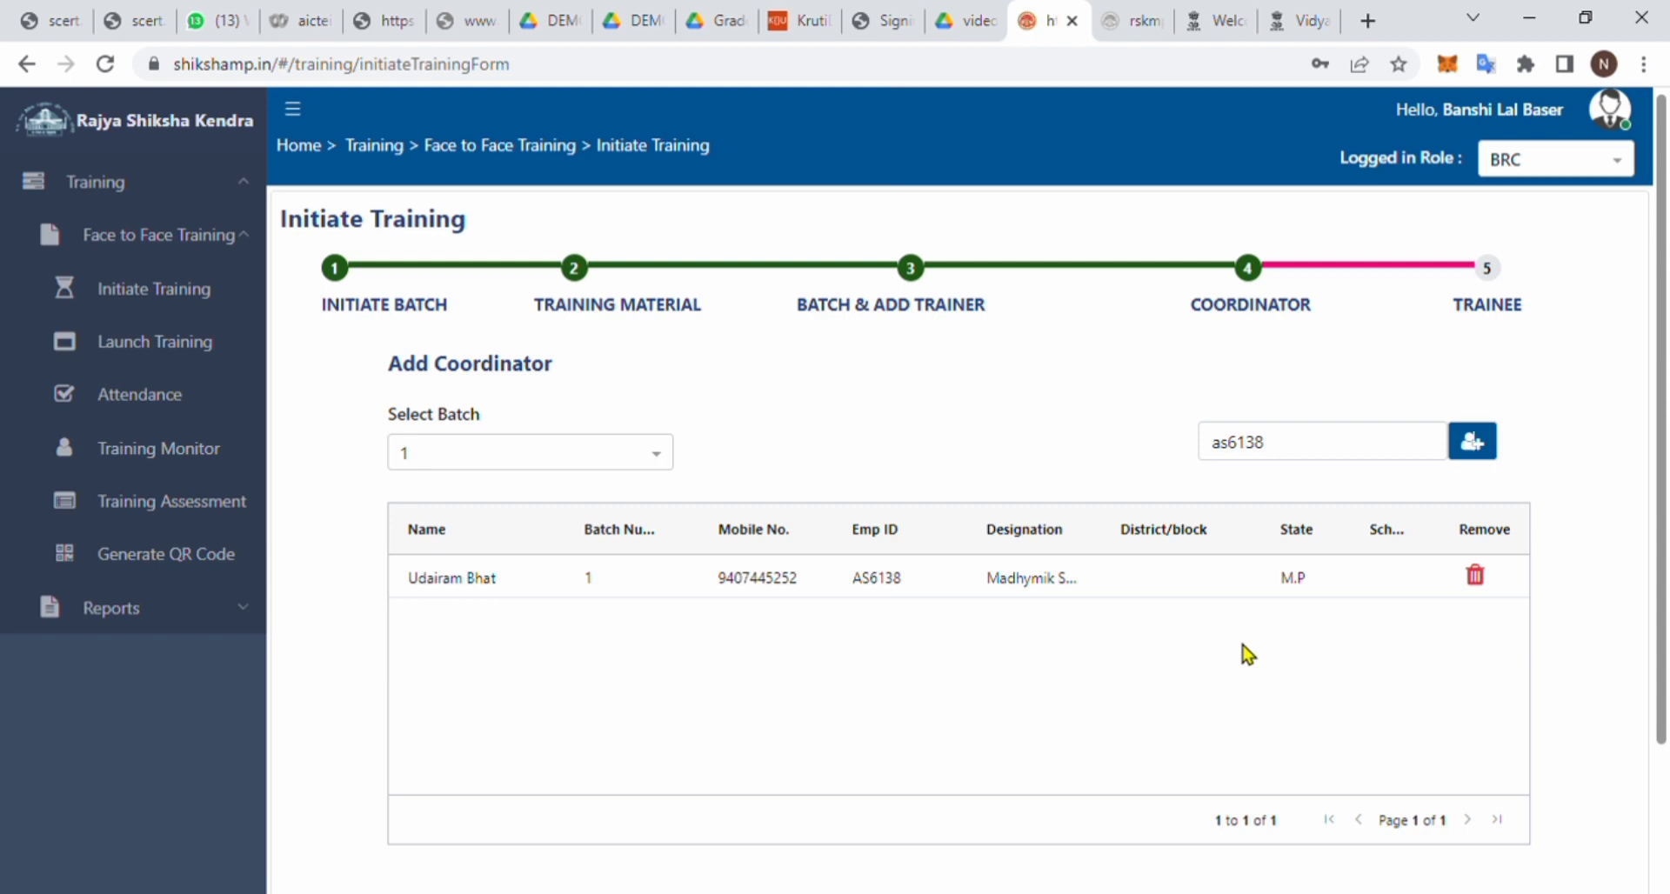
{"action": "scroll", "coordinate": [1244, 648], "scroll_direction": "down", "scroll_amount": 2}
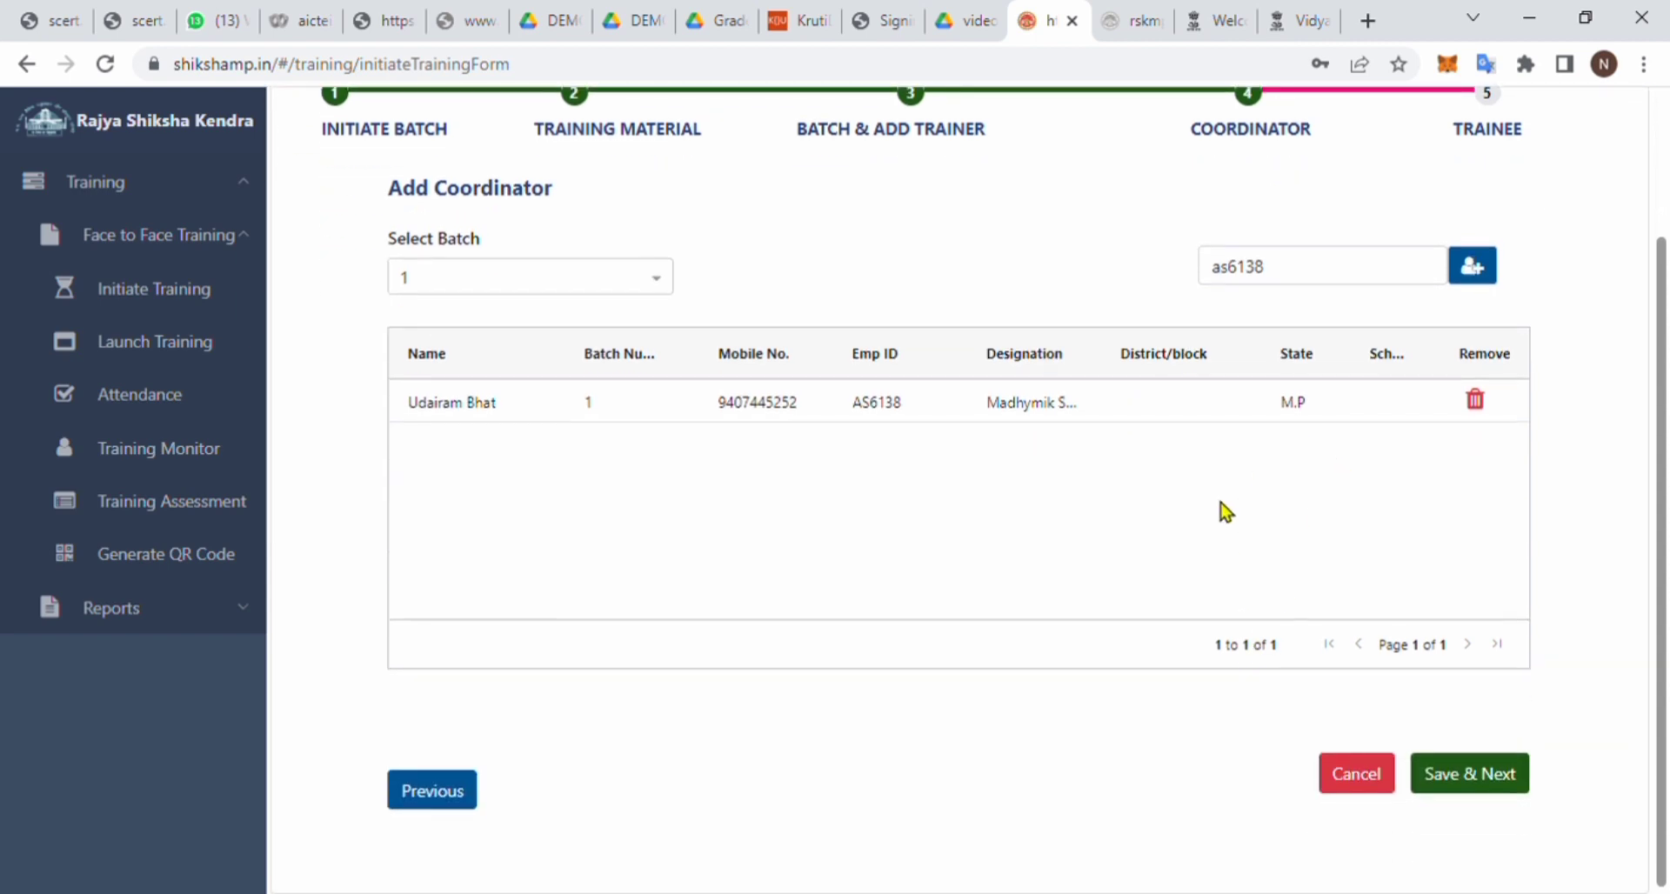
{"action": "left_click", "coordinate": [1500, 779]}
{"action": "left_click", "coordinate": [1029, 257]}
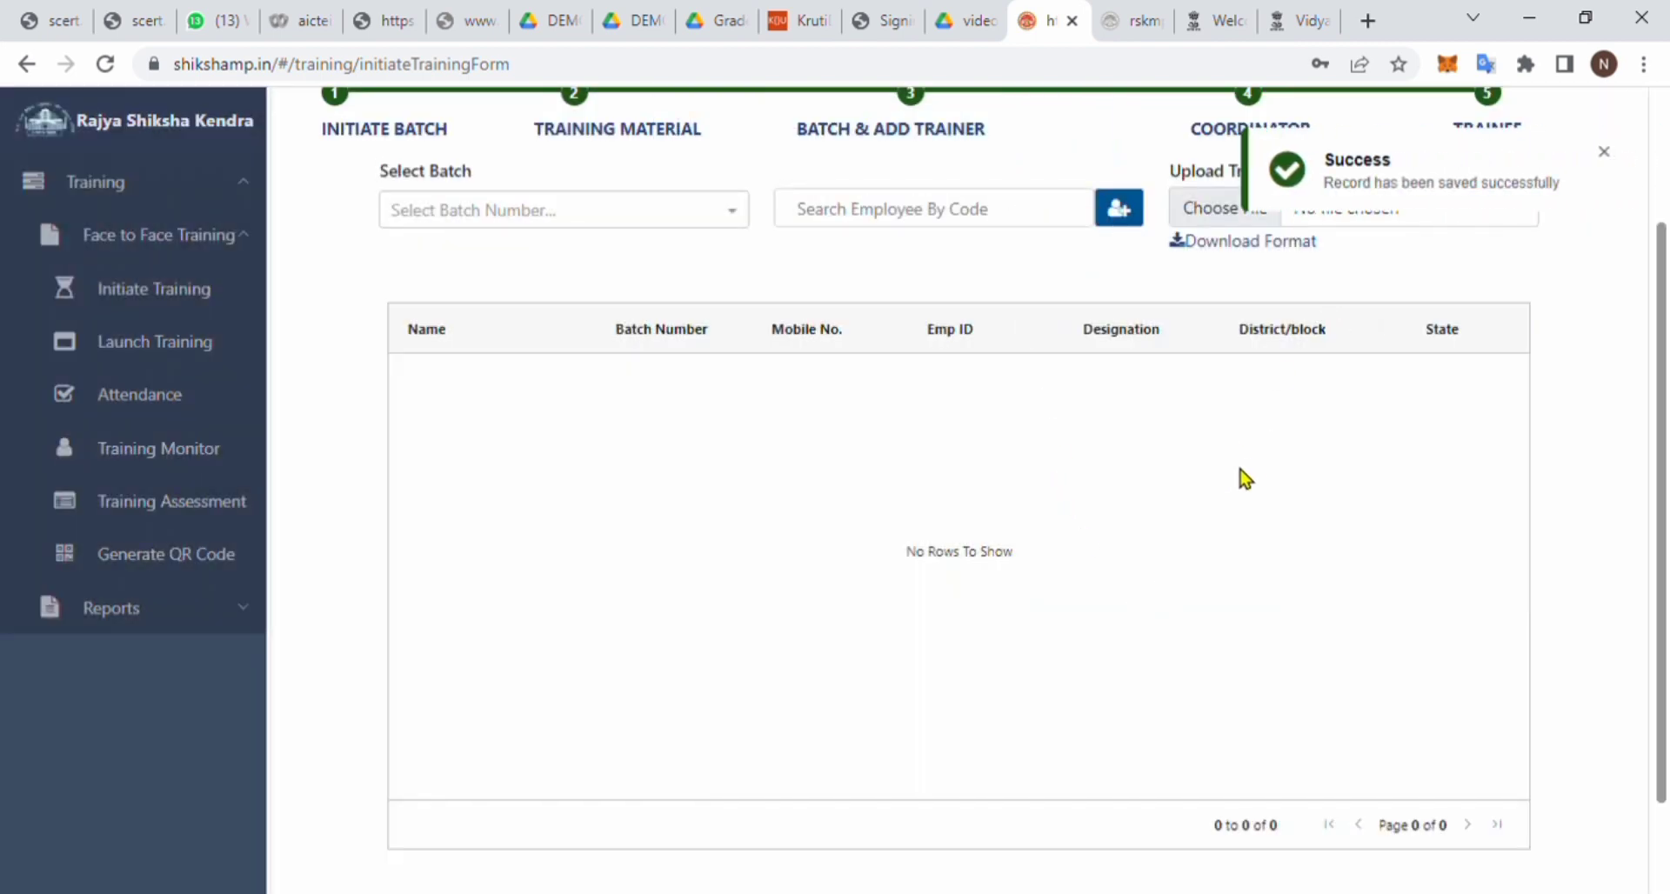
- Choose batch 1 on the Trainee step and search a trainee by employee code to add
{"action": "scroll", "coordinate": [1241, 470], "scroll_direction": "up", "scroll_amount": 2}
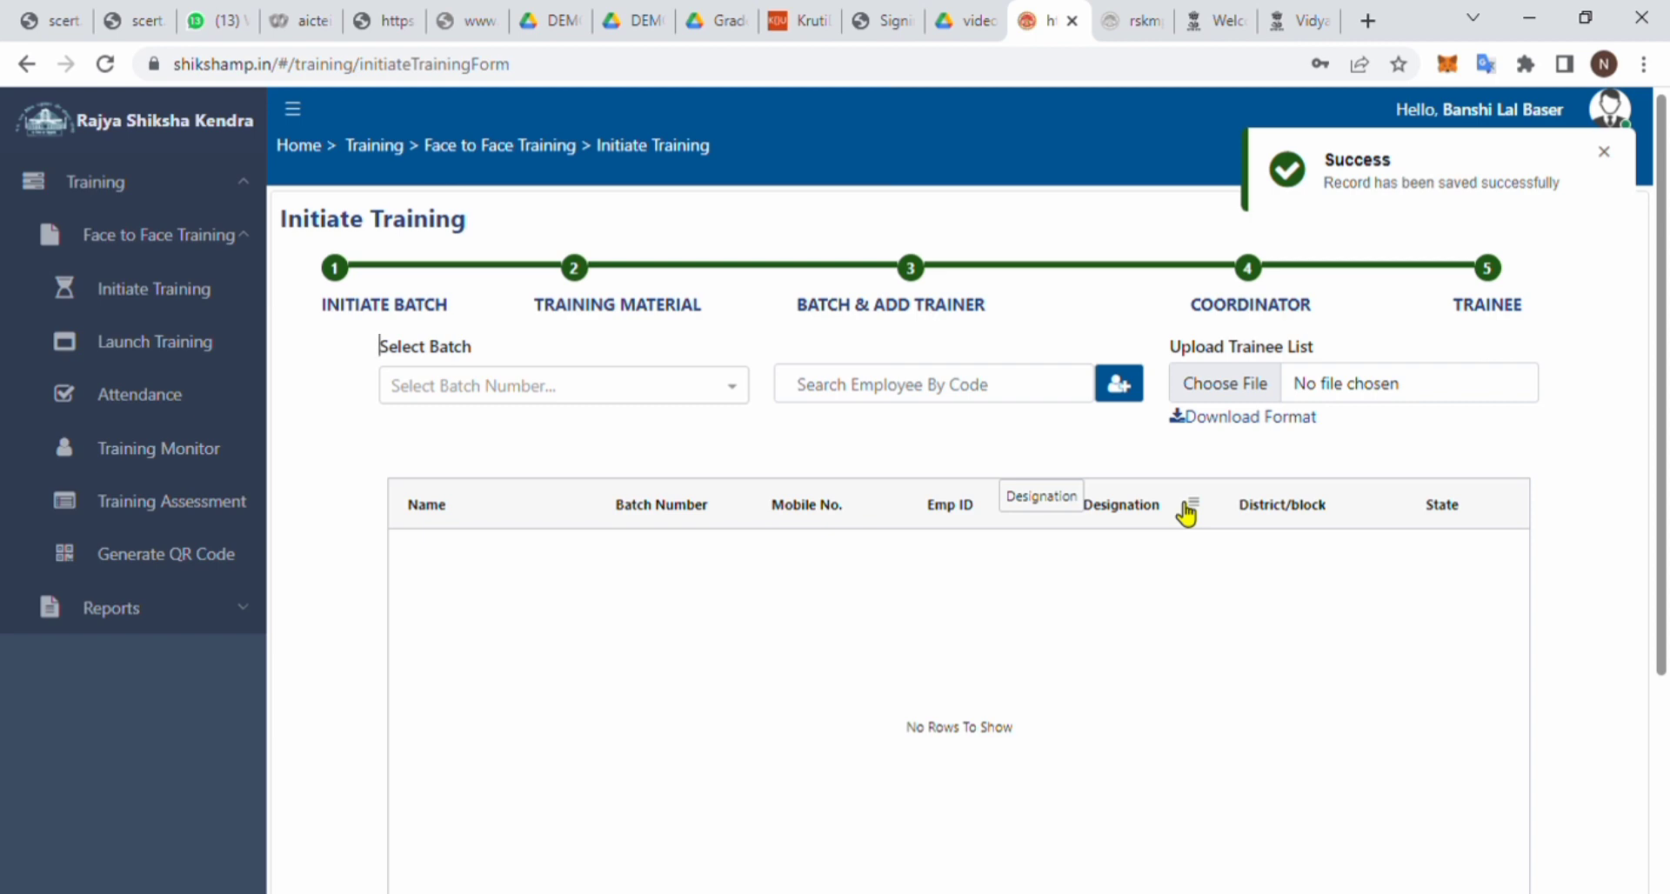
{"action": "left_click", "coordinate": [683, 388]}
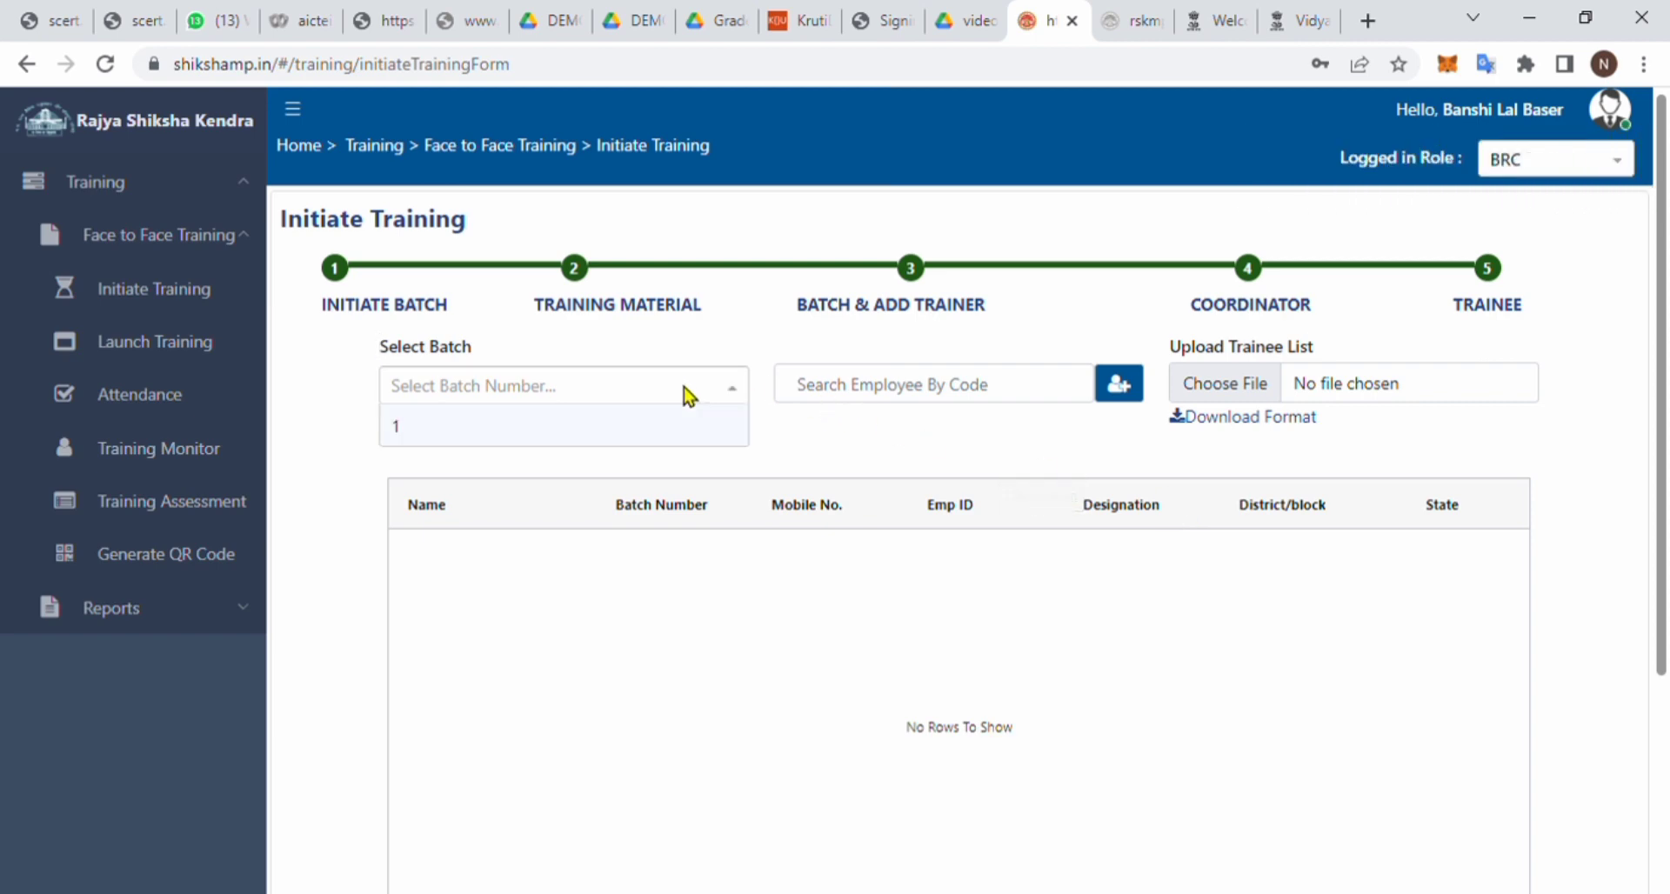
{"action": "left_click", "coordinate": [475, 426]}
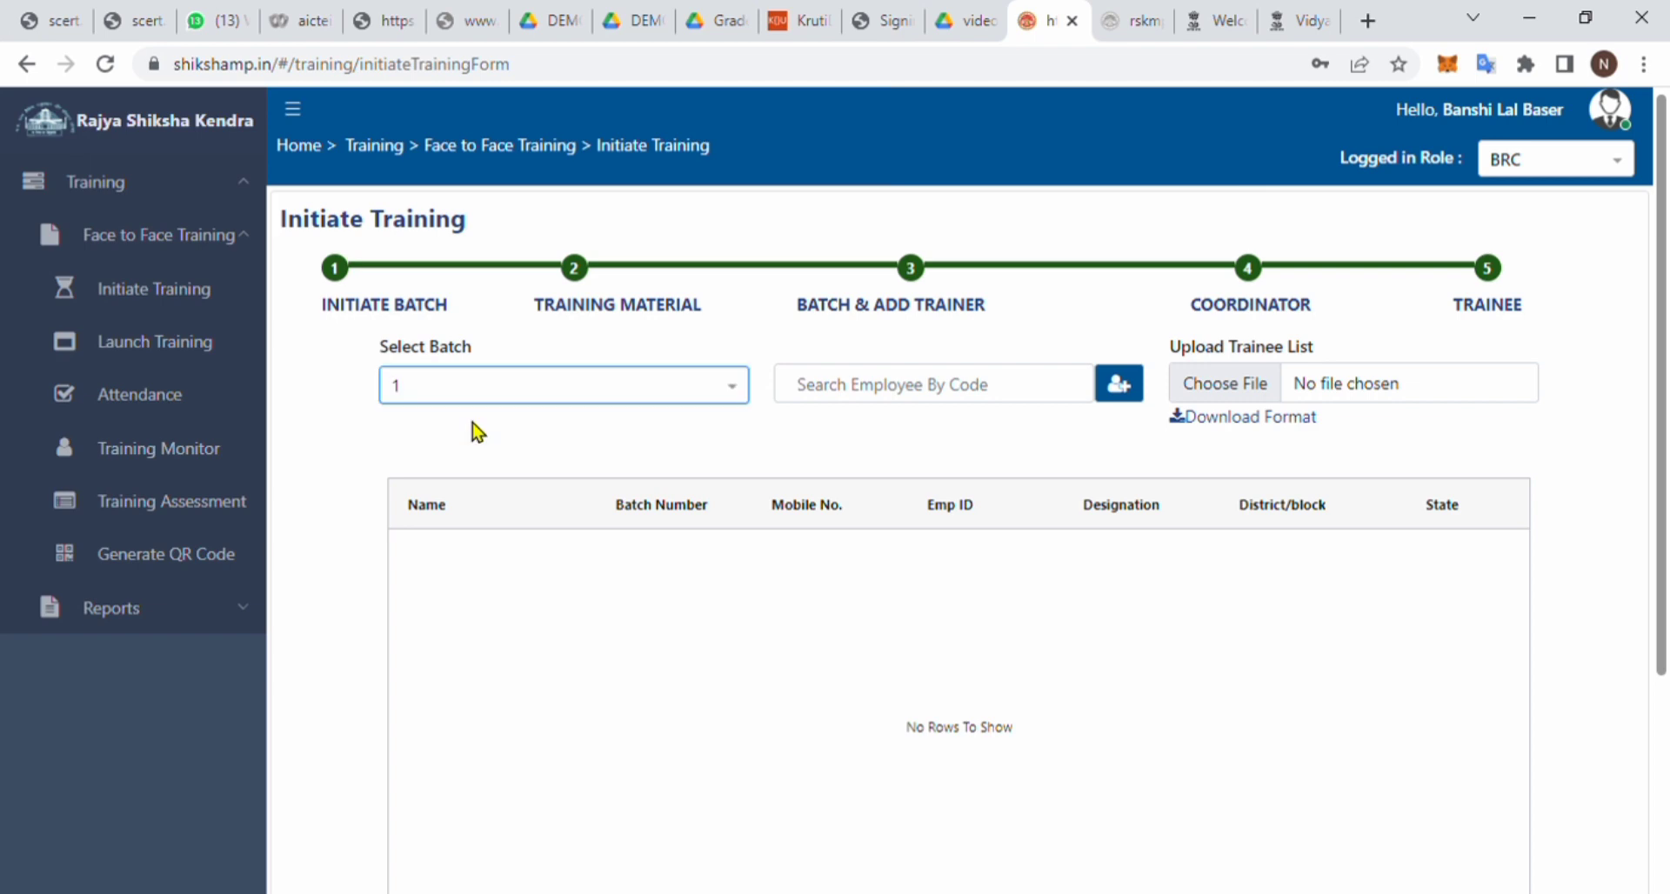
{"action": "left_click", "coordinate": [866, 401]}
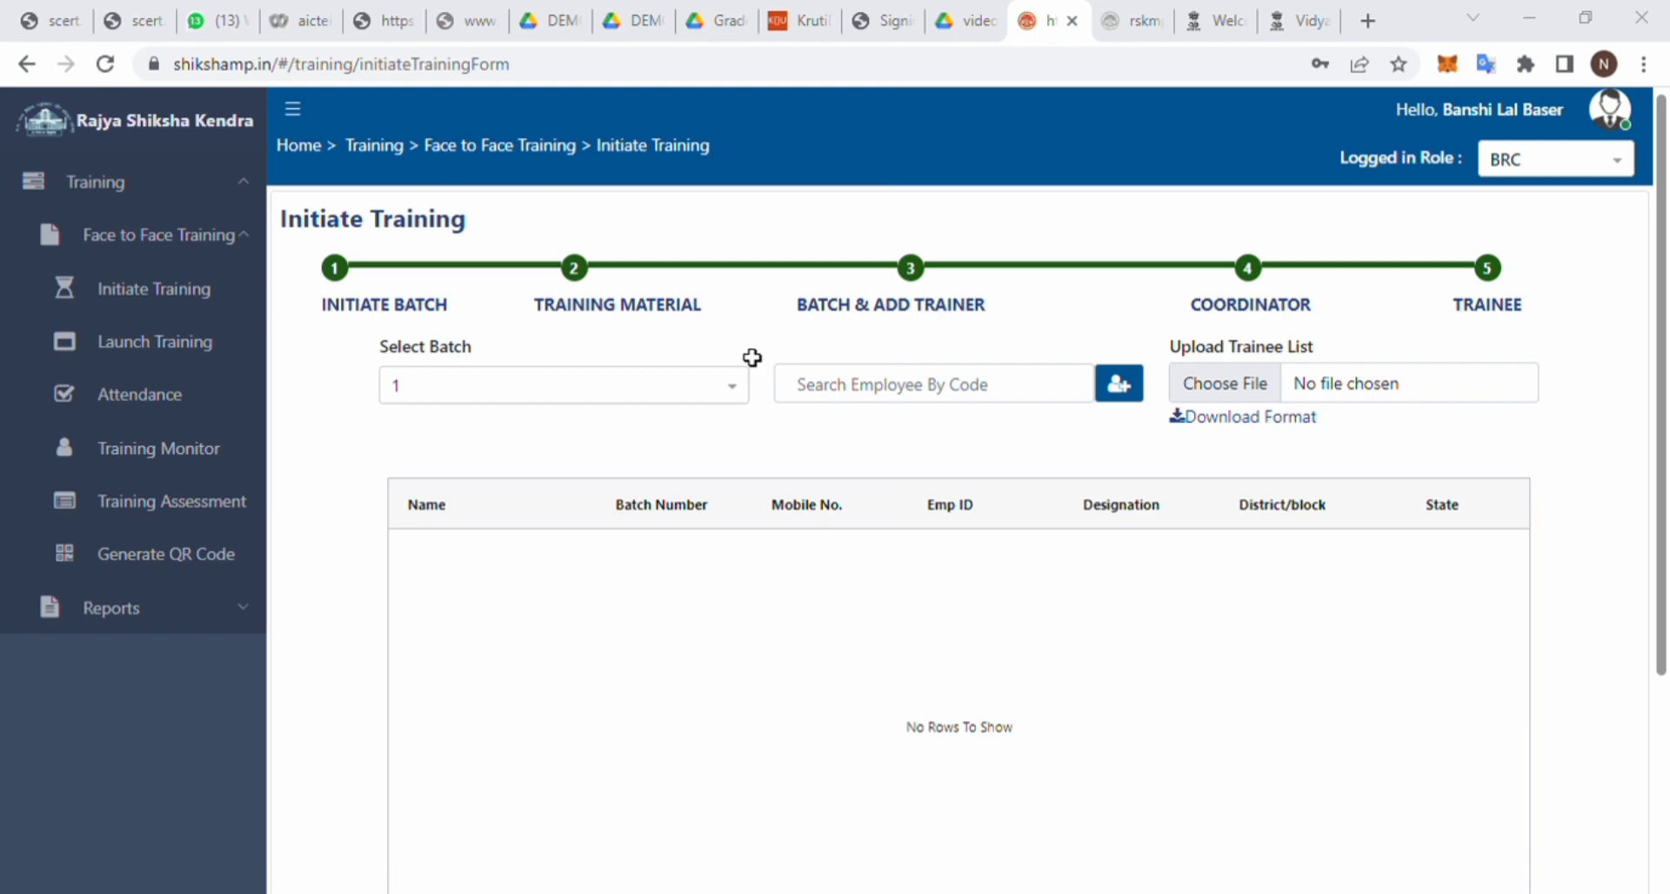
{"action": "left_click", "coordinate": [913, 386]}
{"action": "type", "text": "BZ2976"}
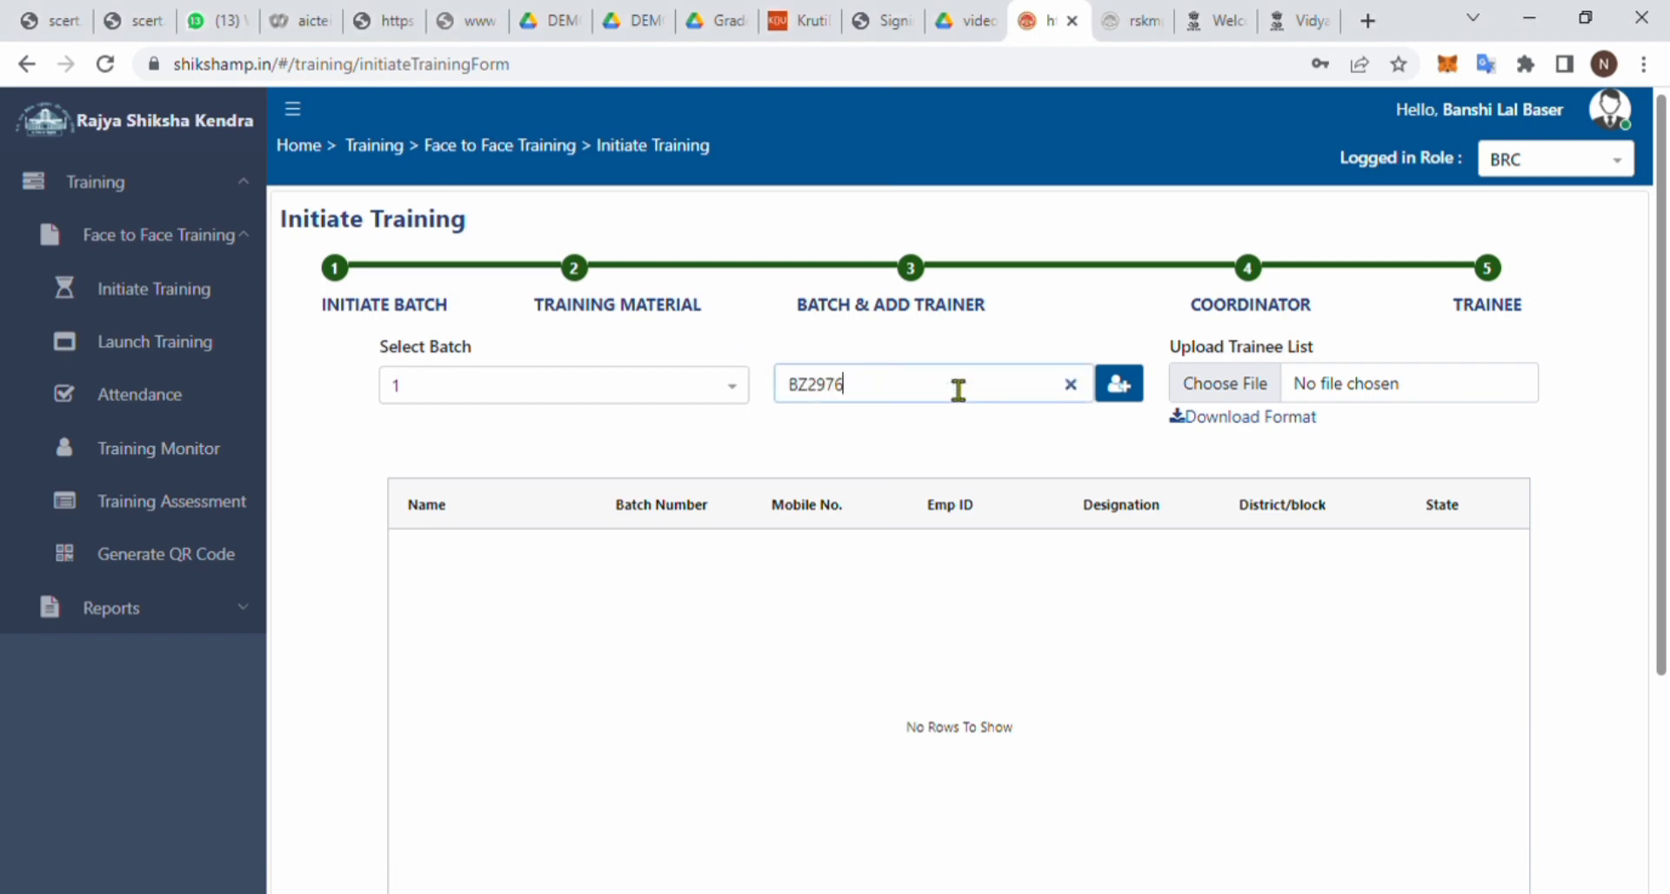
{"action": "left_click", "coordinate": [1119, 385]}
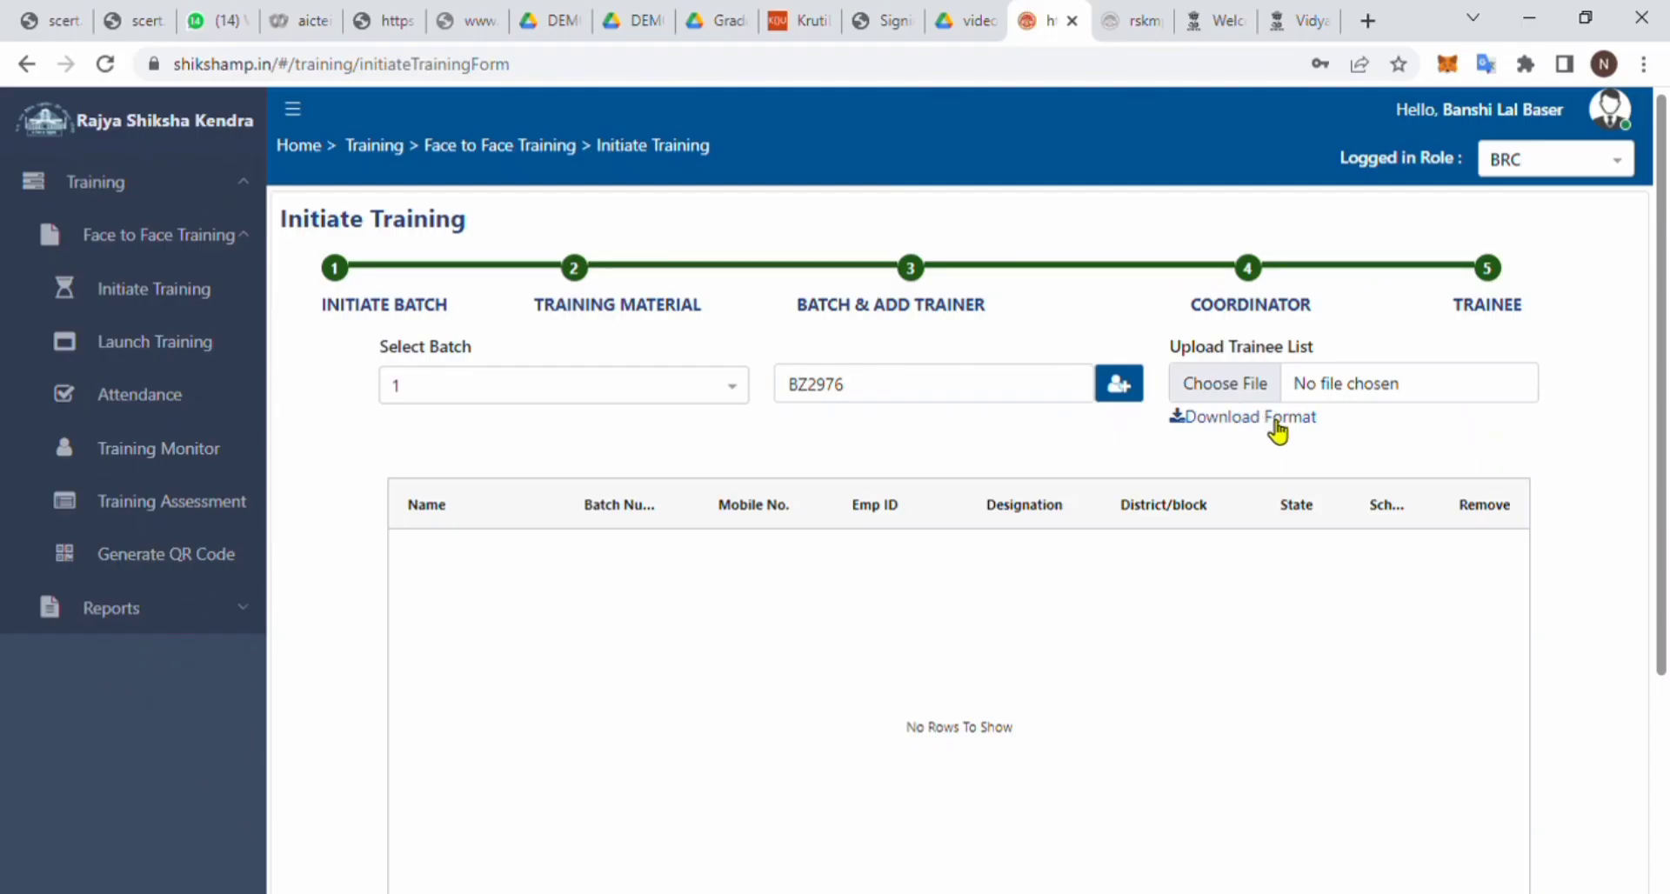
- Upload empListFormat (1).xlsx as the trainee list, filling batch 1 with 40 trainees
{"action": "left_click", "coordinate": [1256, 386]}
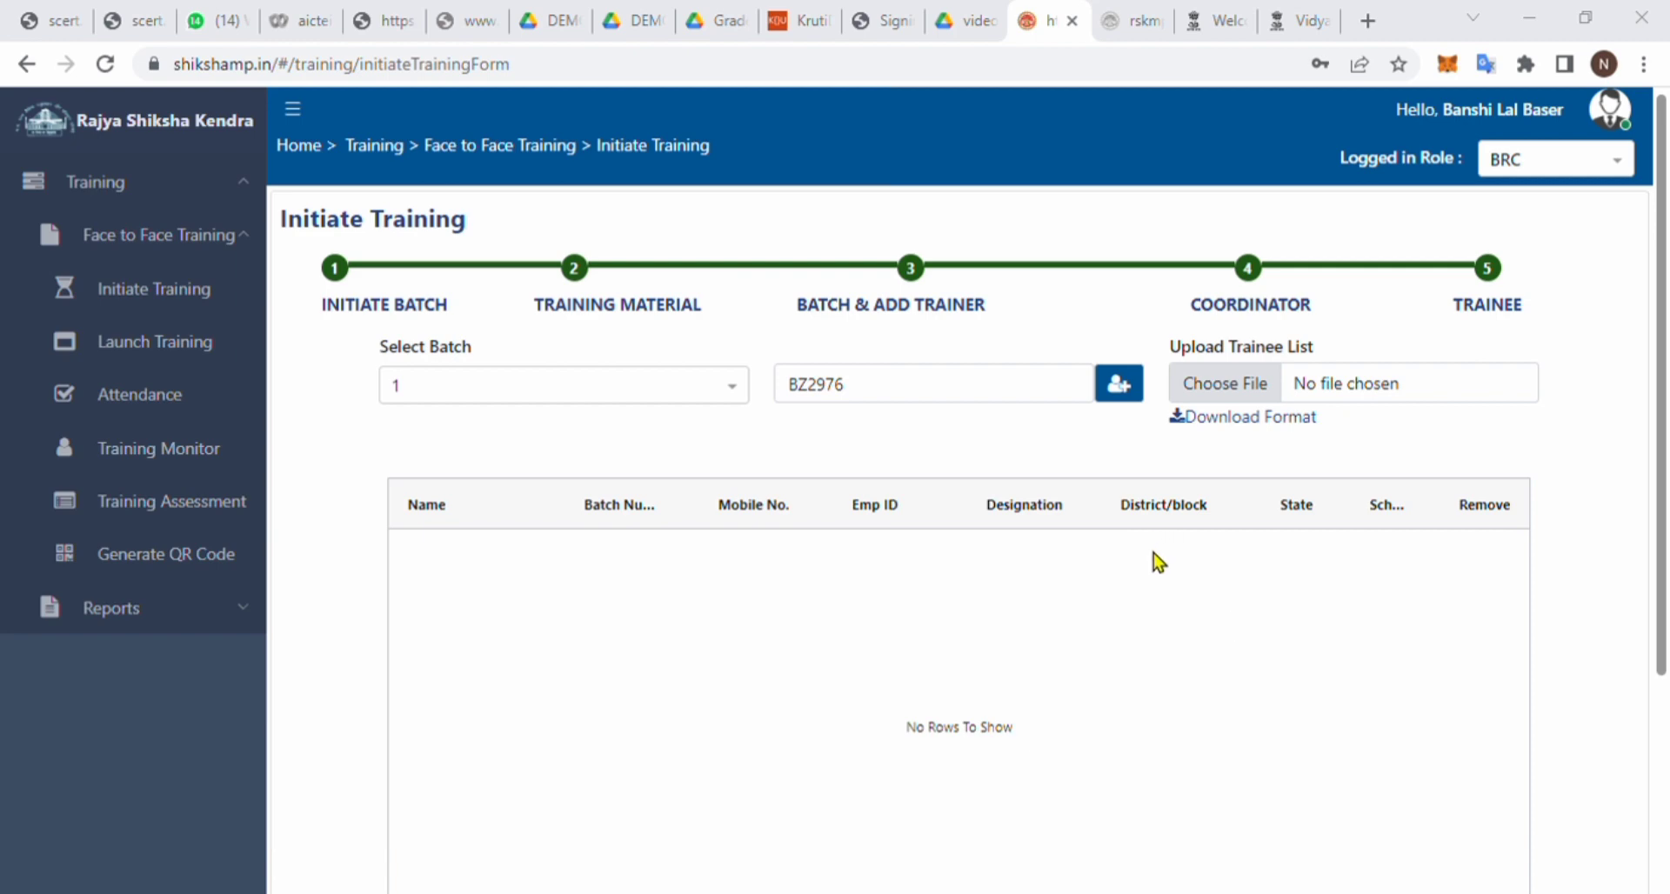
{"action": "key", "text": "Return"}
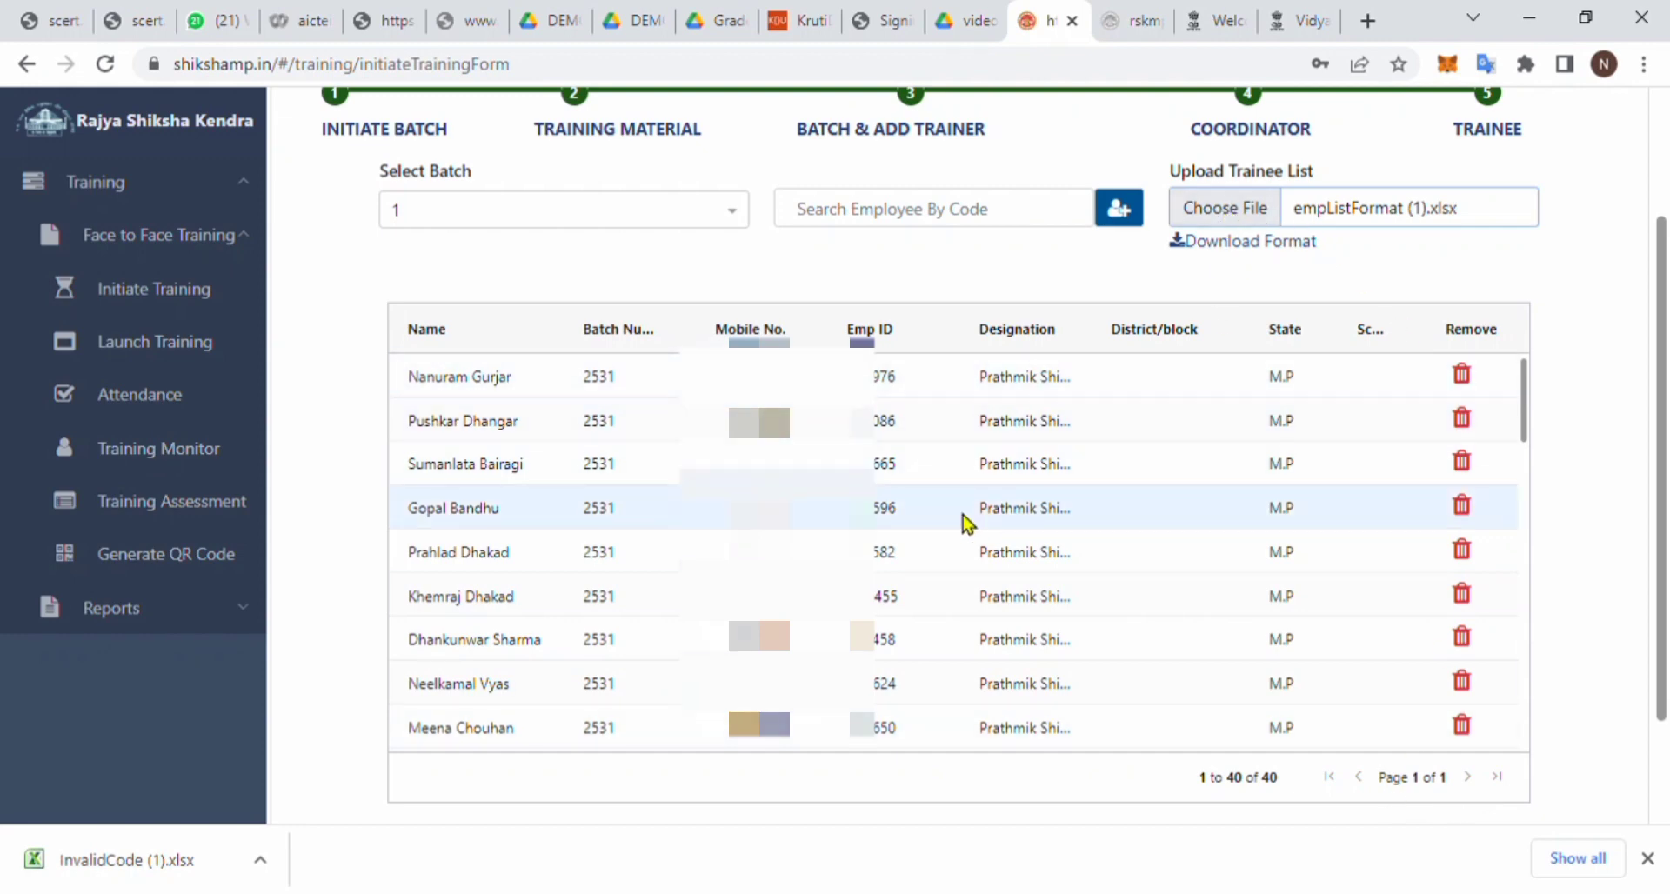
{"action": "scroll", "coordinate": [966, 522], "scroll_direction": "down", "scroll_amount": 15}
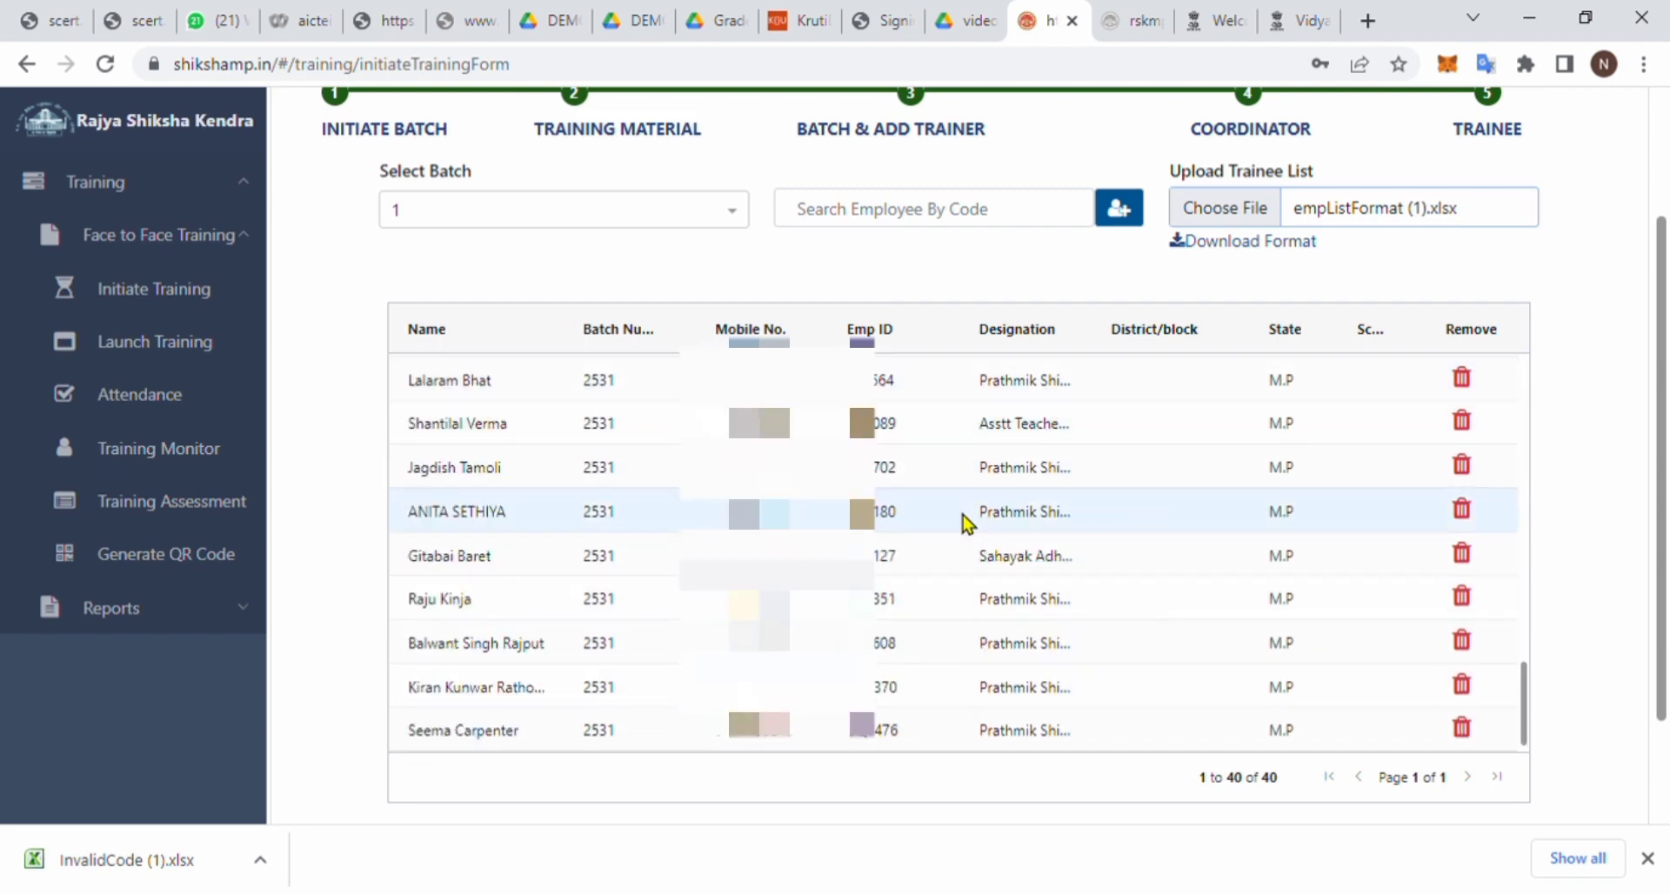
{"action": "scroll", "coordinate": [962, 516], "scroll_direction": "up", "scroll_amount": 15}
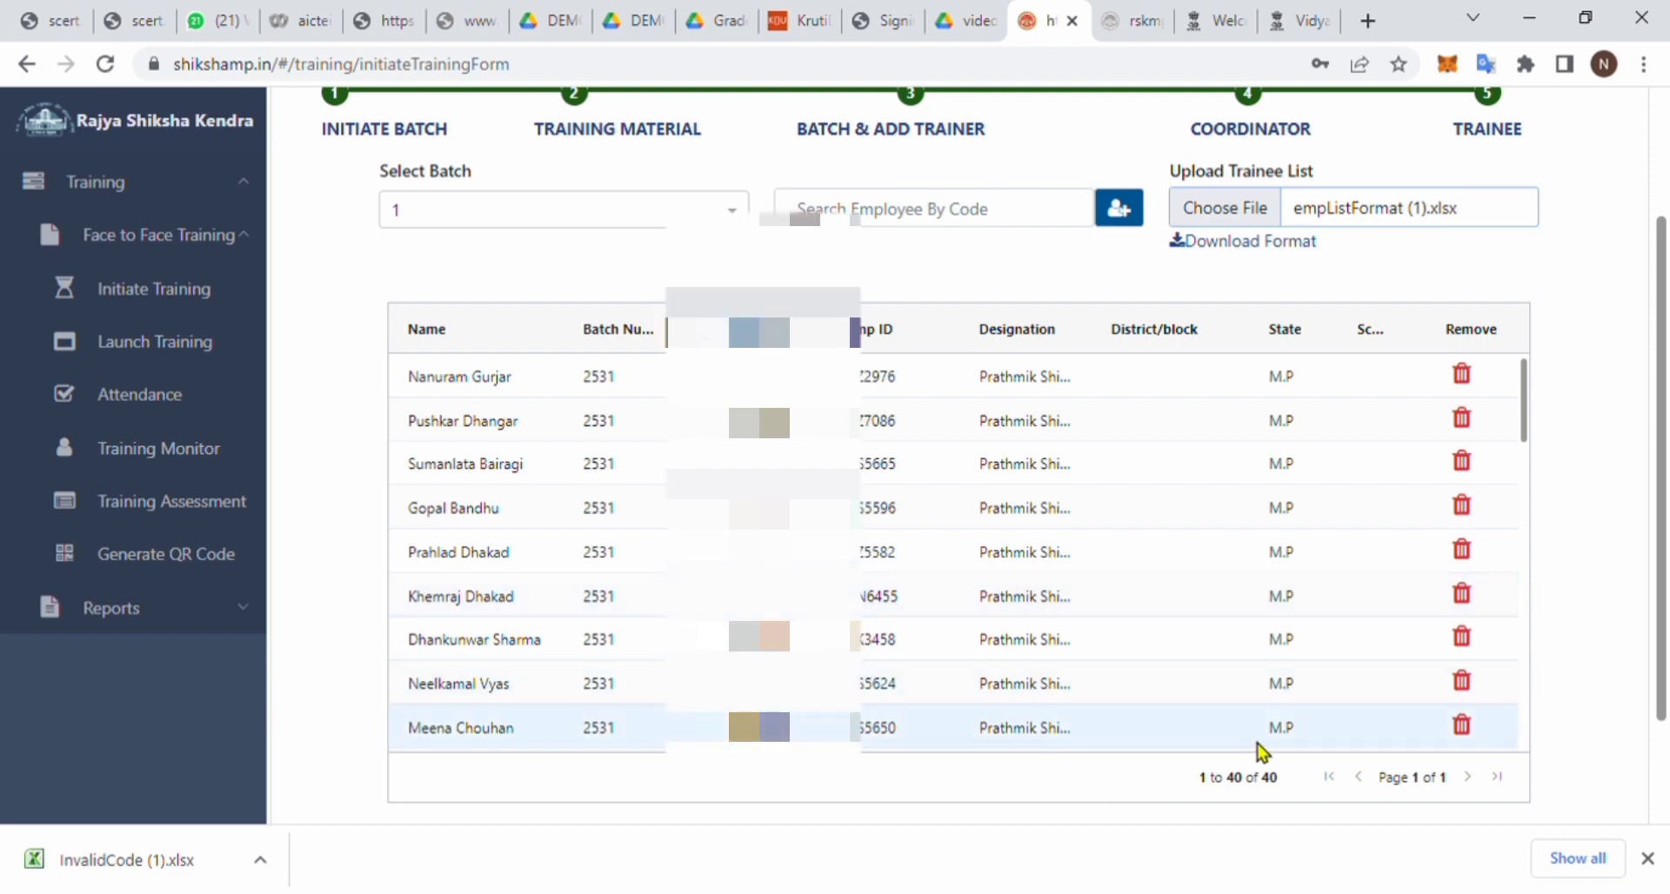
{"action": "scroll", "coordinate": [1476, 705], "scroll_direction": "down", "scroll_amount": 5}
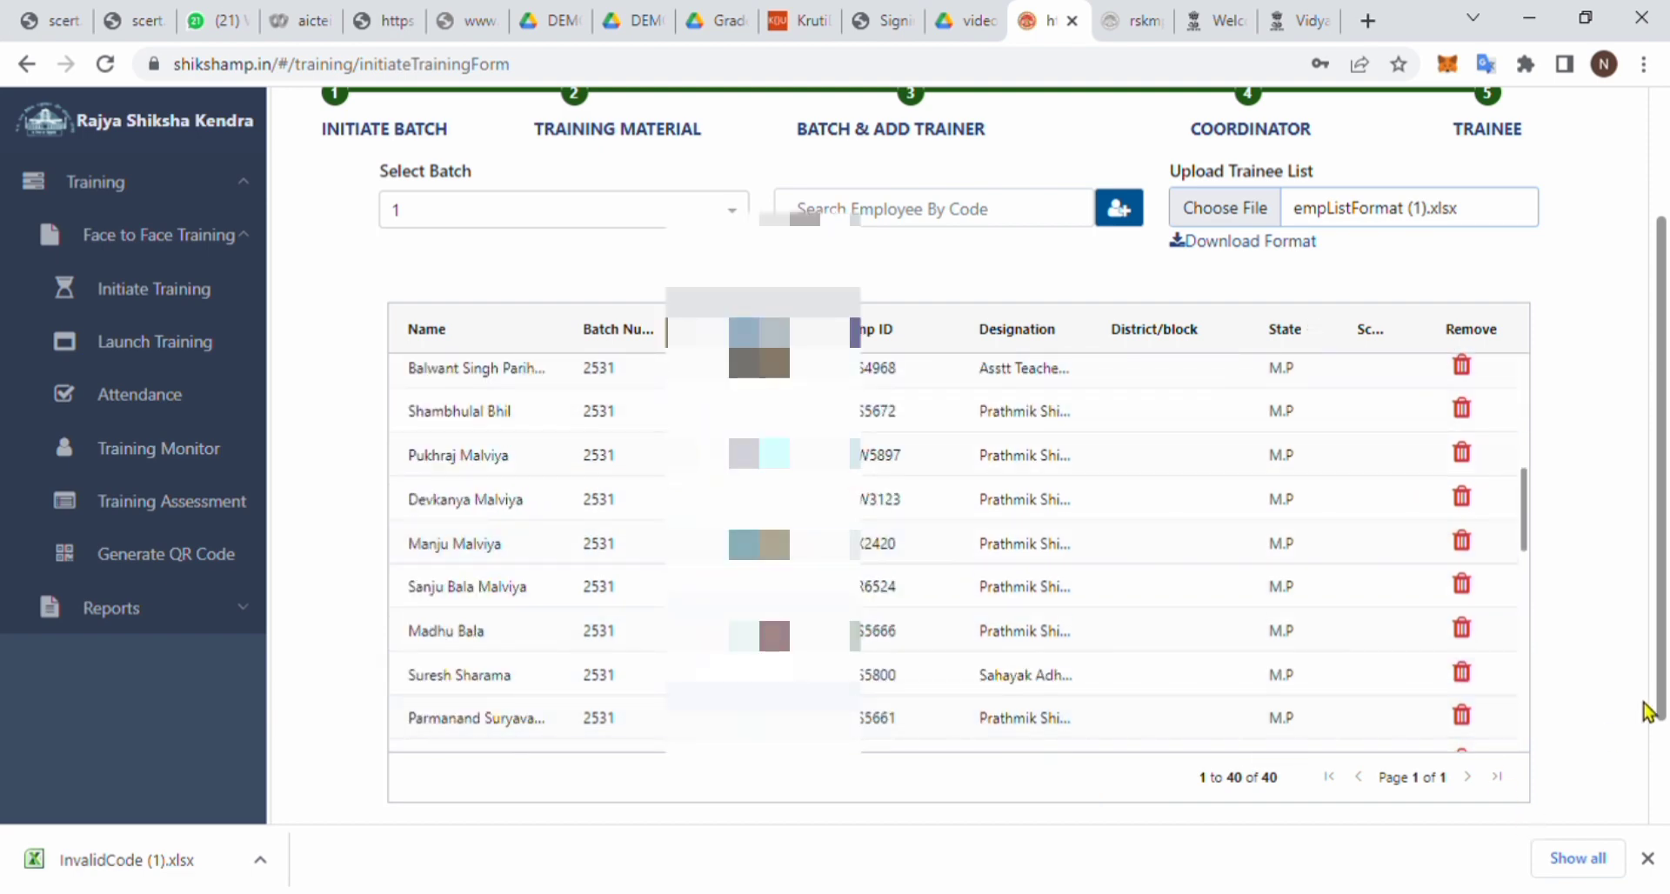
{"action": "scroll", "coordinate": [1647, 711], "scroll_direction": "down", "scroll_amount": 2}
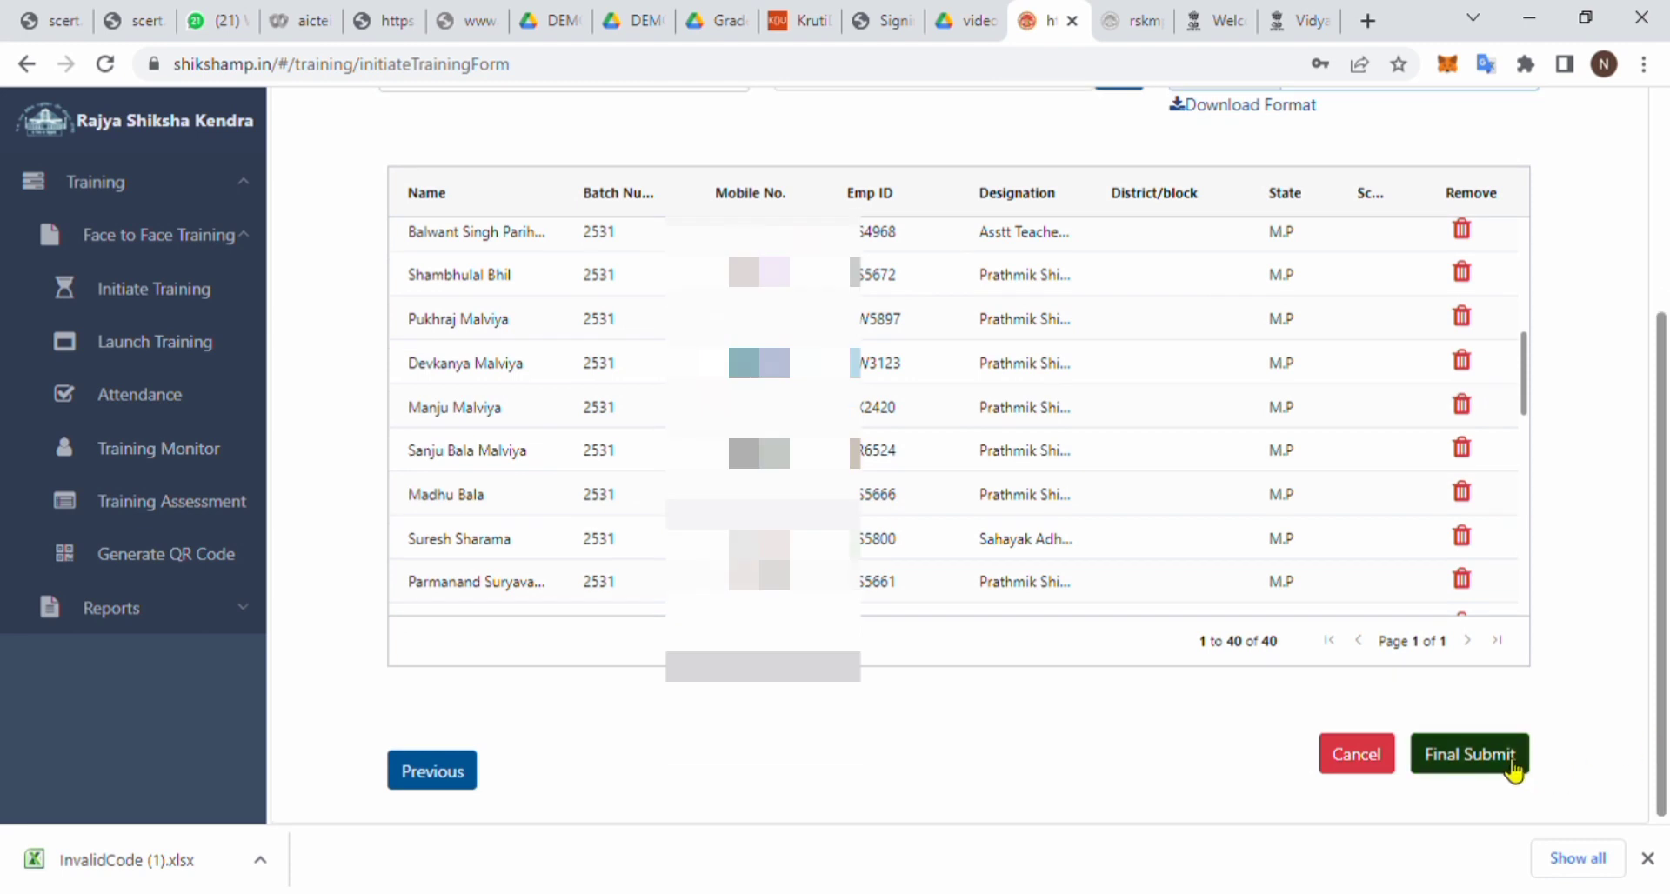
- Final-submit the FLN Block level training setup and confirm, marking it Initiated
{"action": "left_click", "coordinate": [1515, 764]}
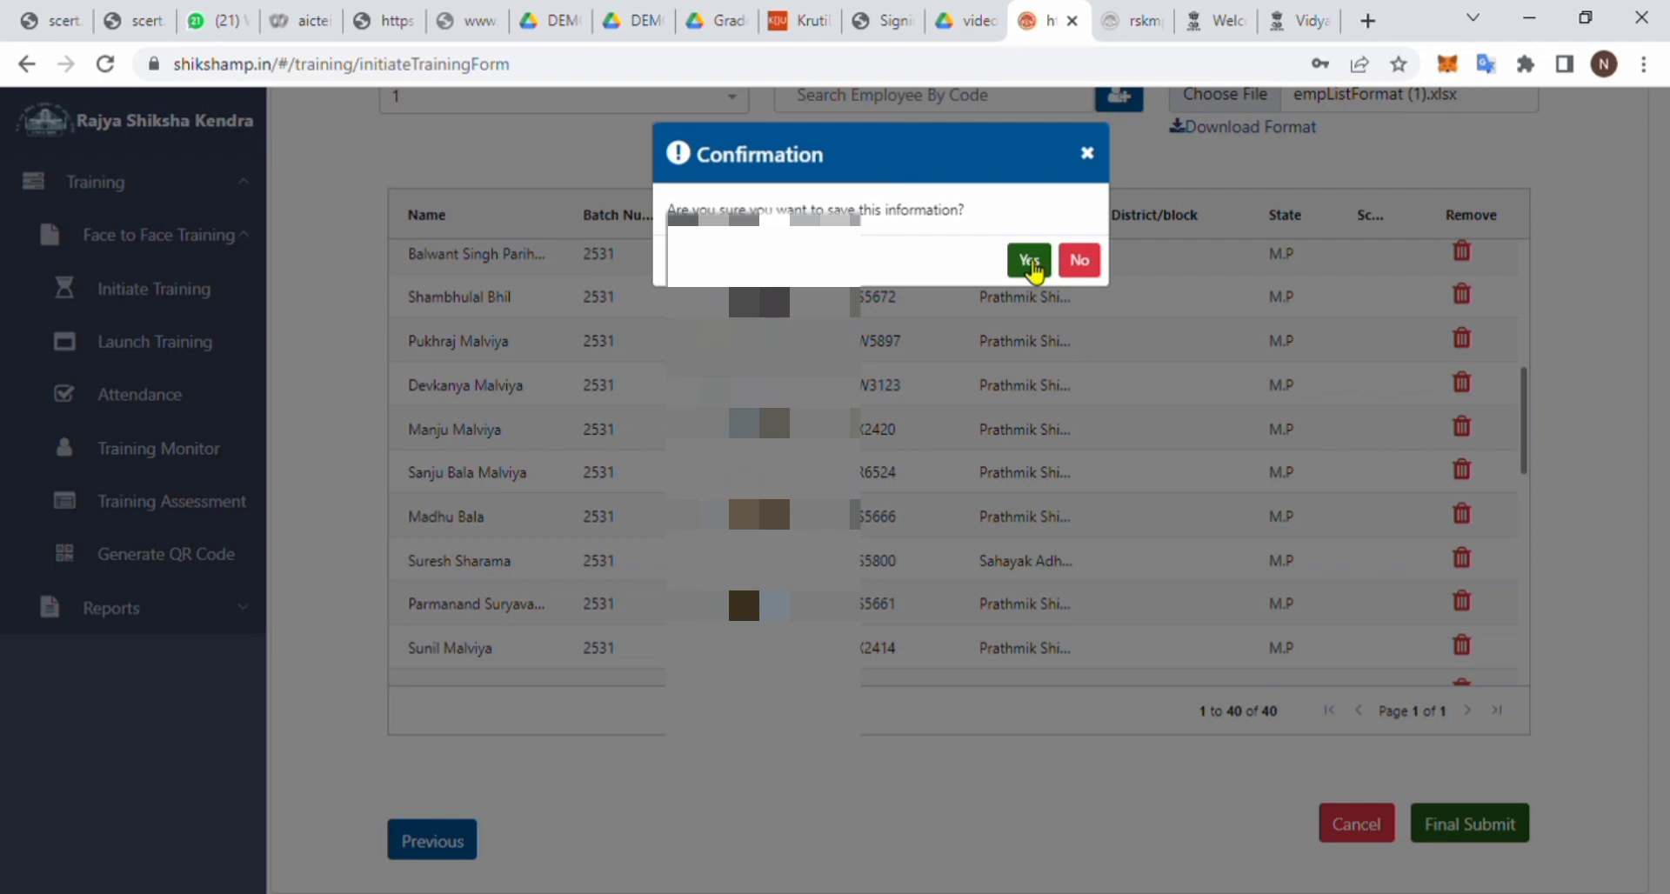
{"action": "left_click", "coordinate": [1030, 261]}
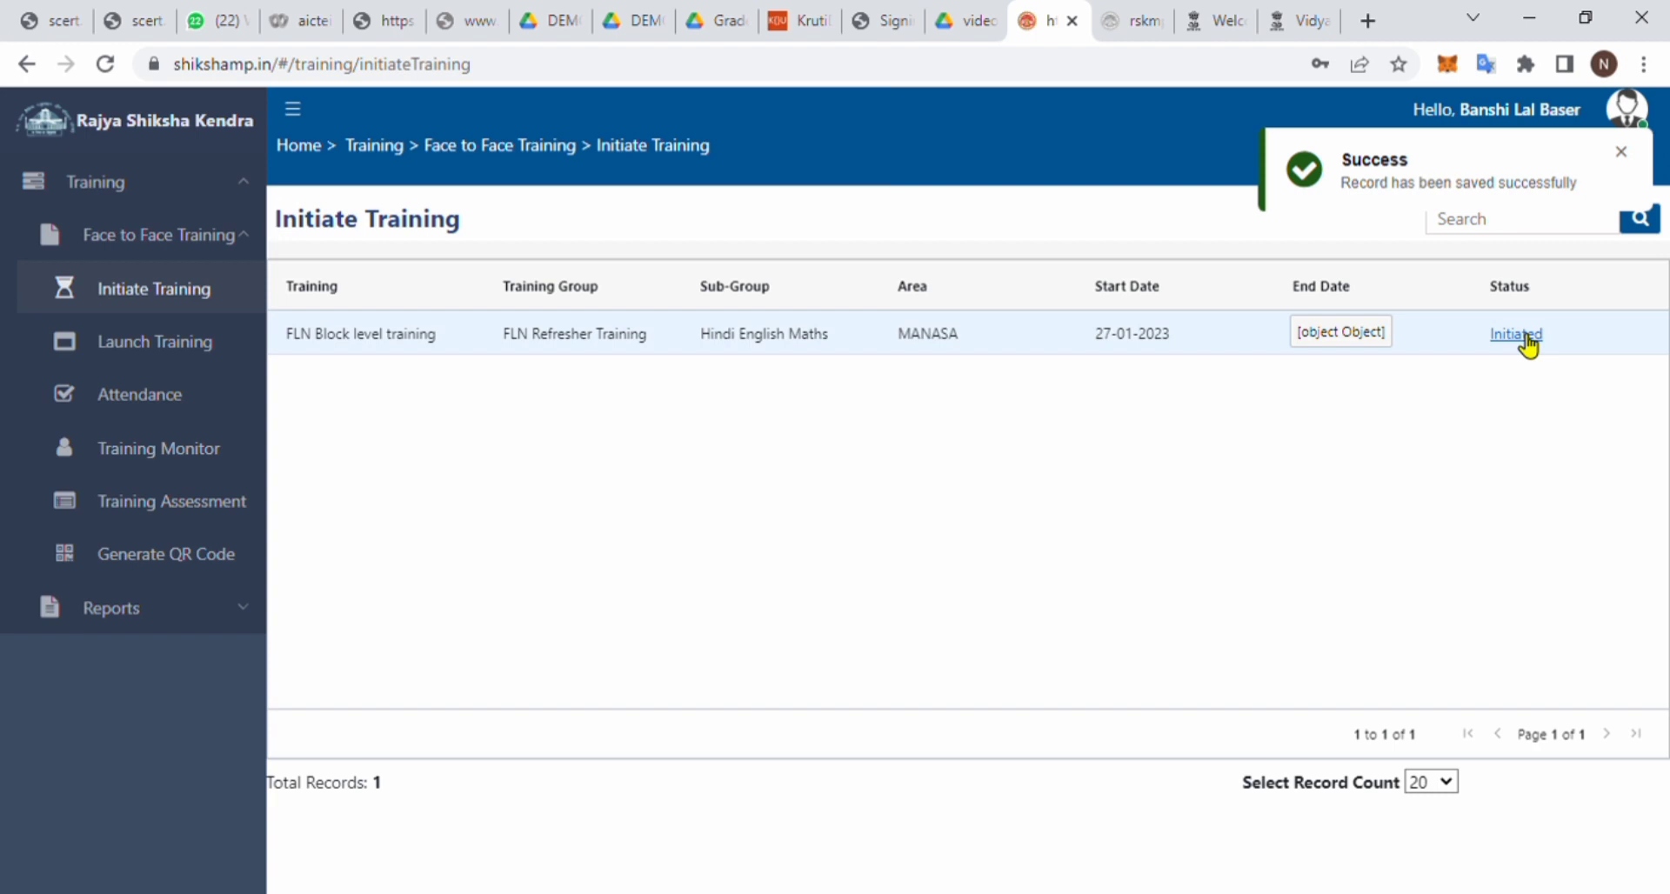
- Reopen the initiated training and re-save the batch plan and training material steps
{"action": "left_click", "coordinate": [1528, 342]}
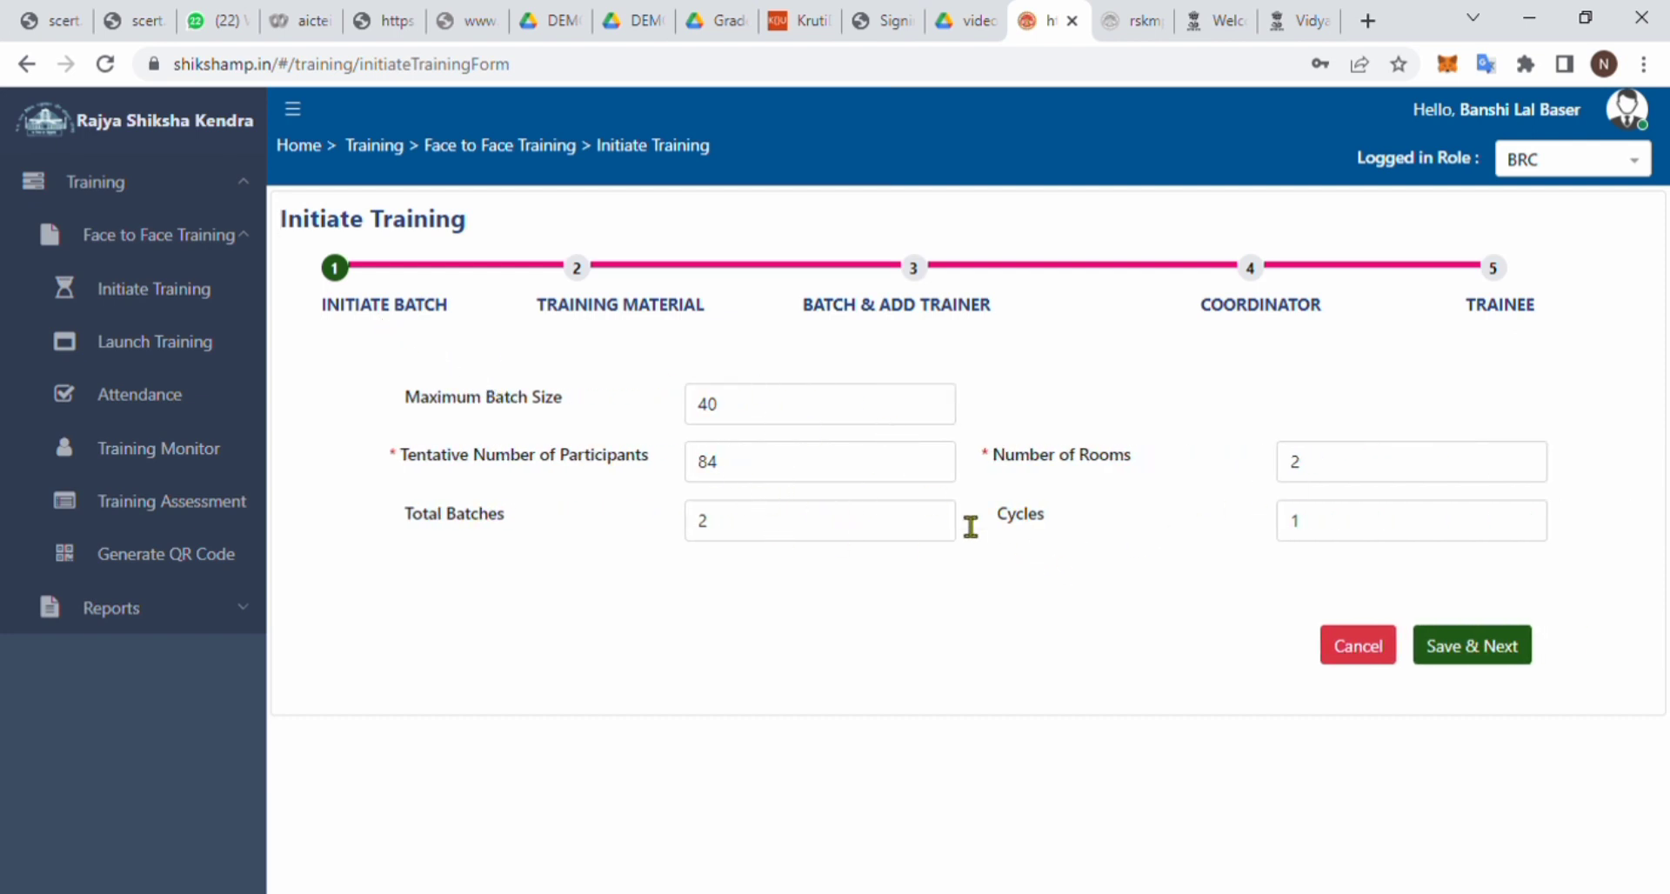
{"action": "left_click", "coordinate": [1466, 657]}
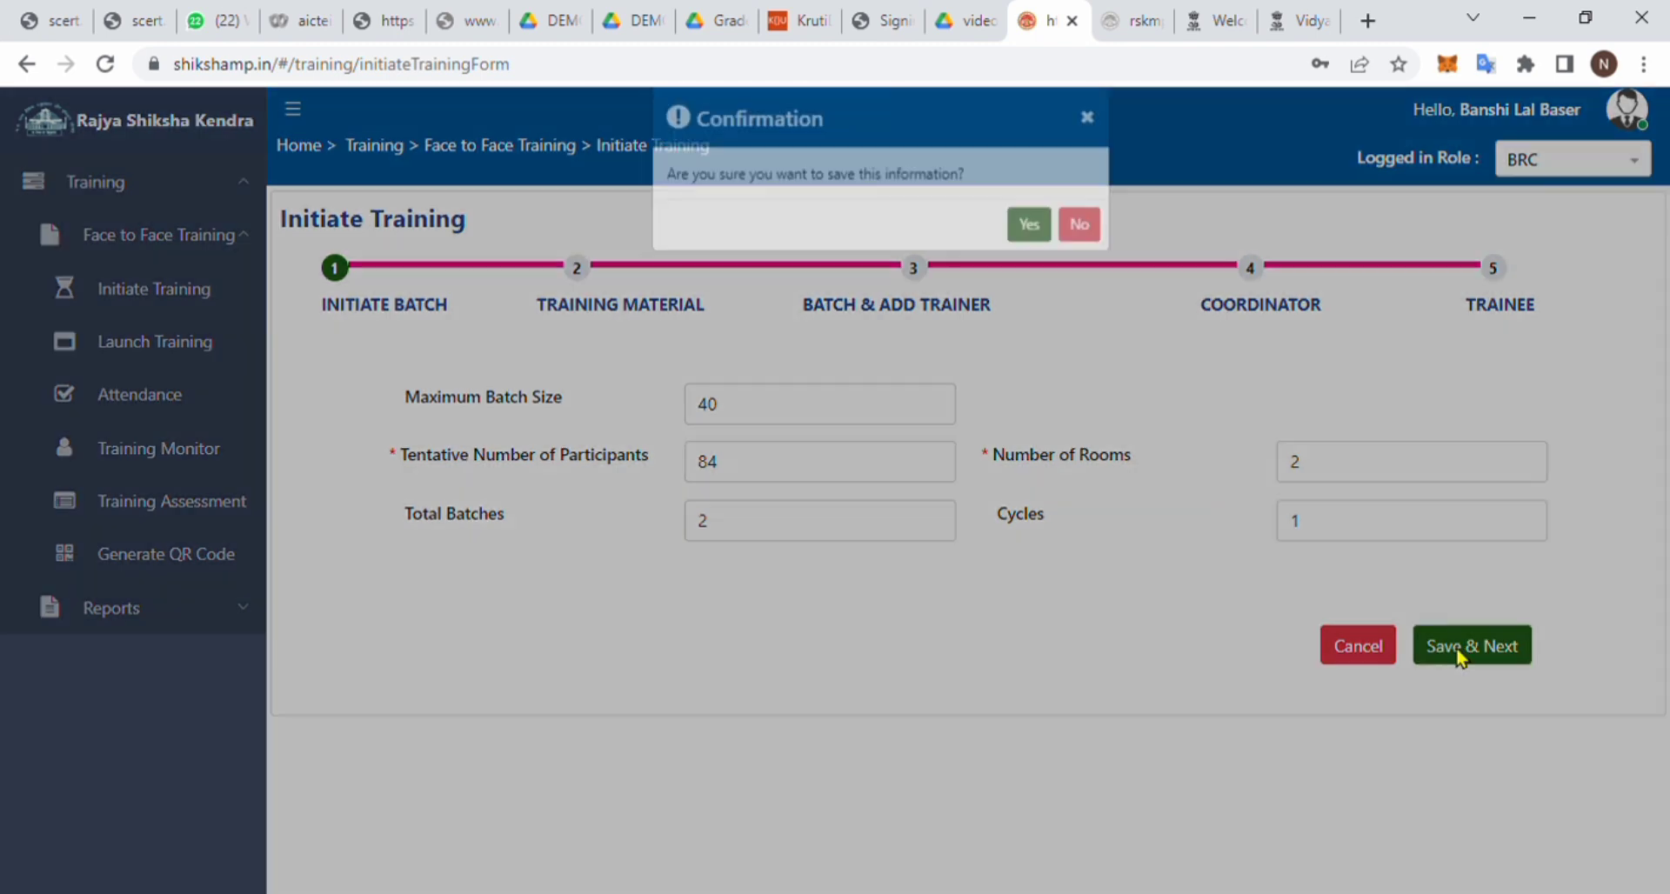
{"action": "left_click", "coordinate": [1029, 260]}
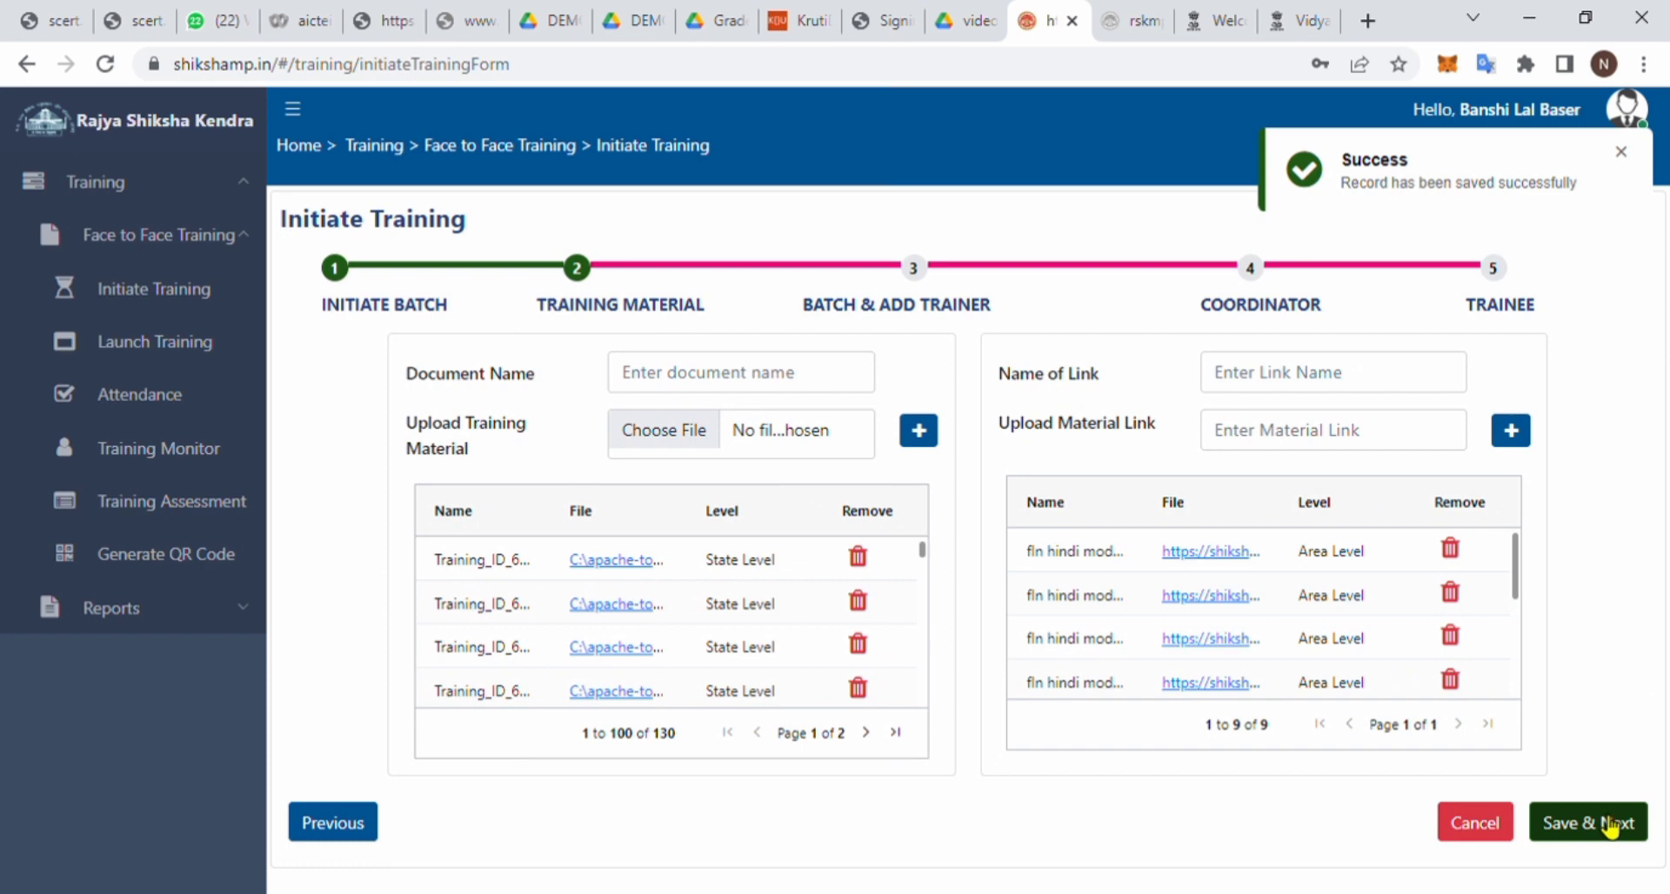
{"action": "left_click", "coordinate": [1609, 827]}
{"action": "left_click", "coordinate": [1029, 260]}
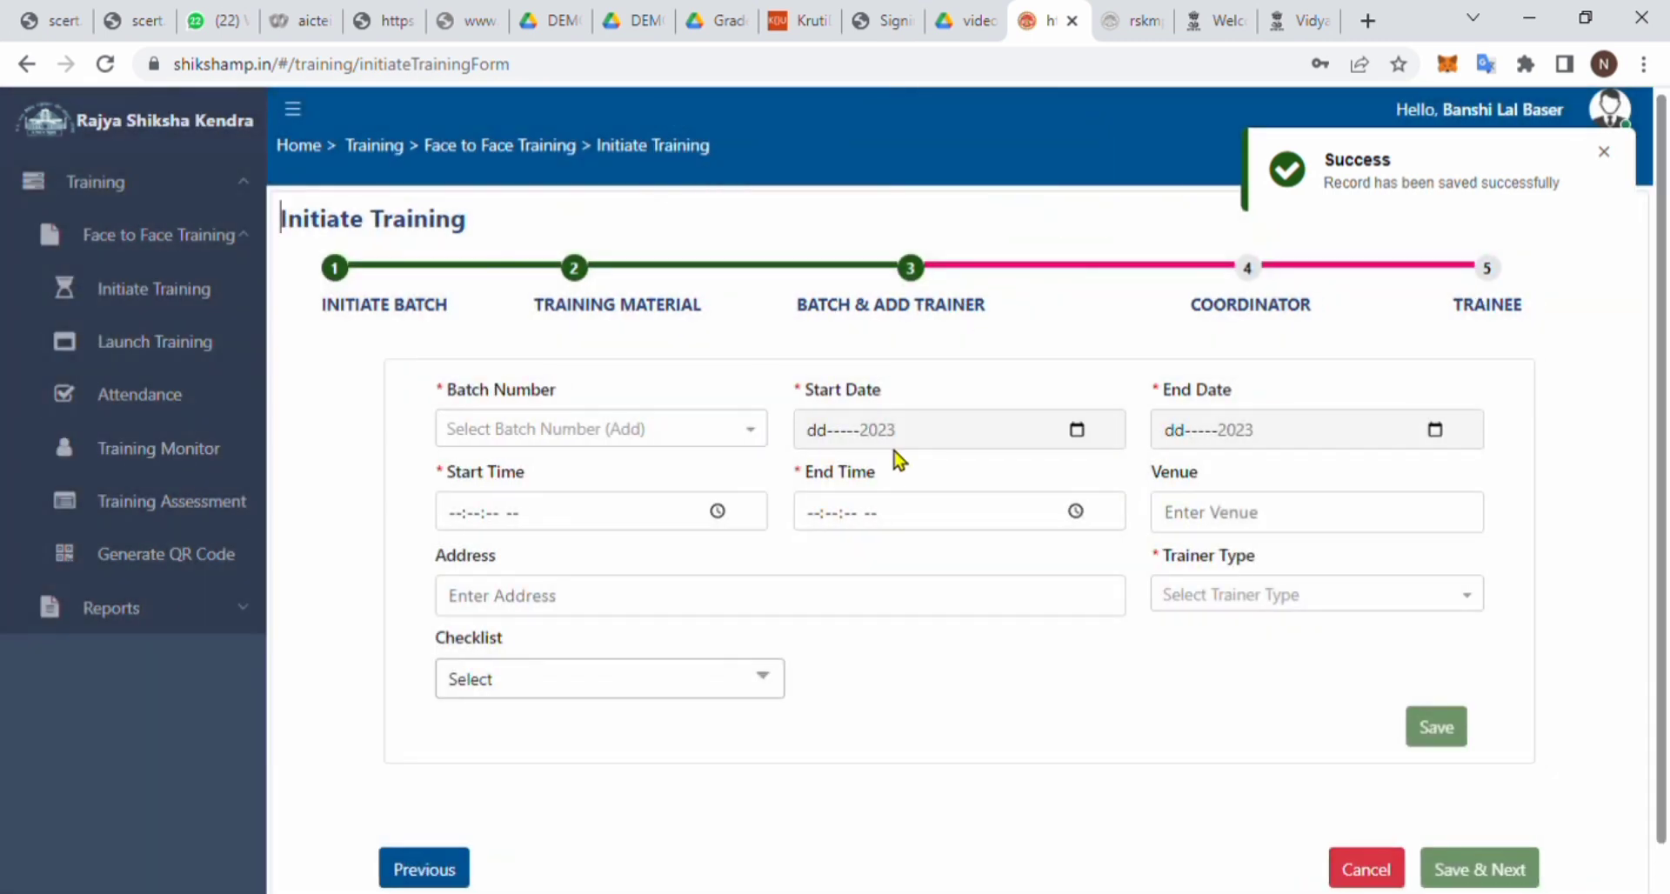
- Select Batch Number 2, then Final Submit the batch, coordinator and trainee setup
{"action": "left_click", "coordinate": [587, 433]}
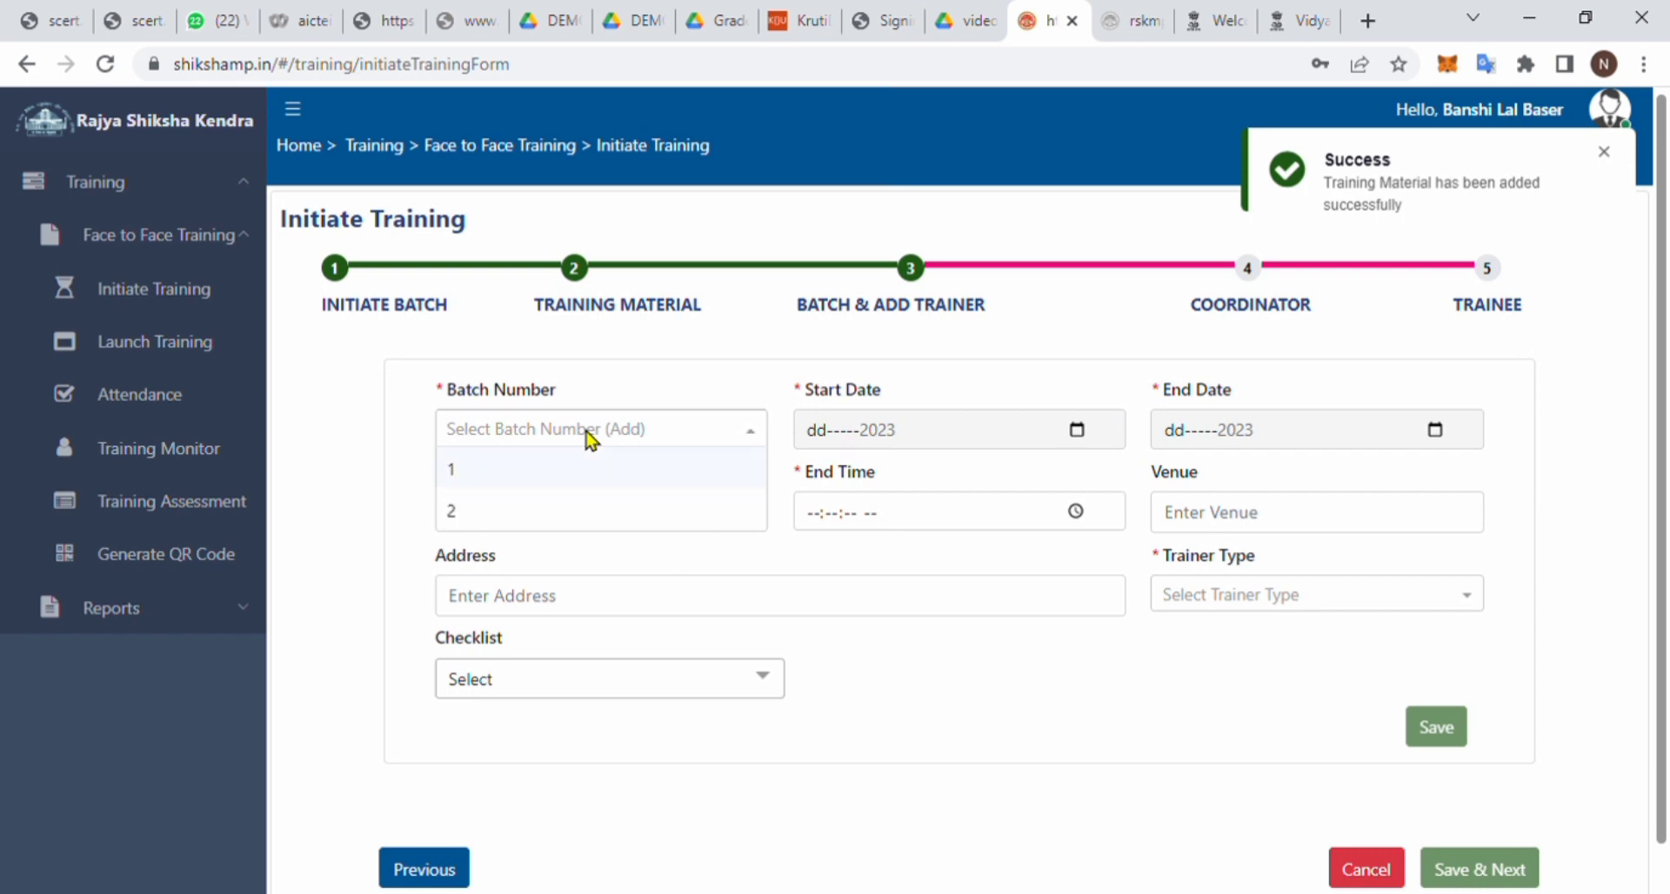
{"action": "left_click", "coordinate": [470, 514]}
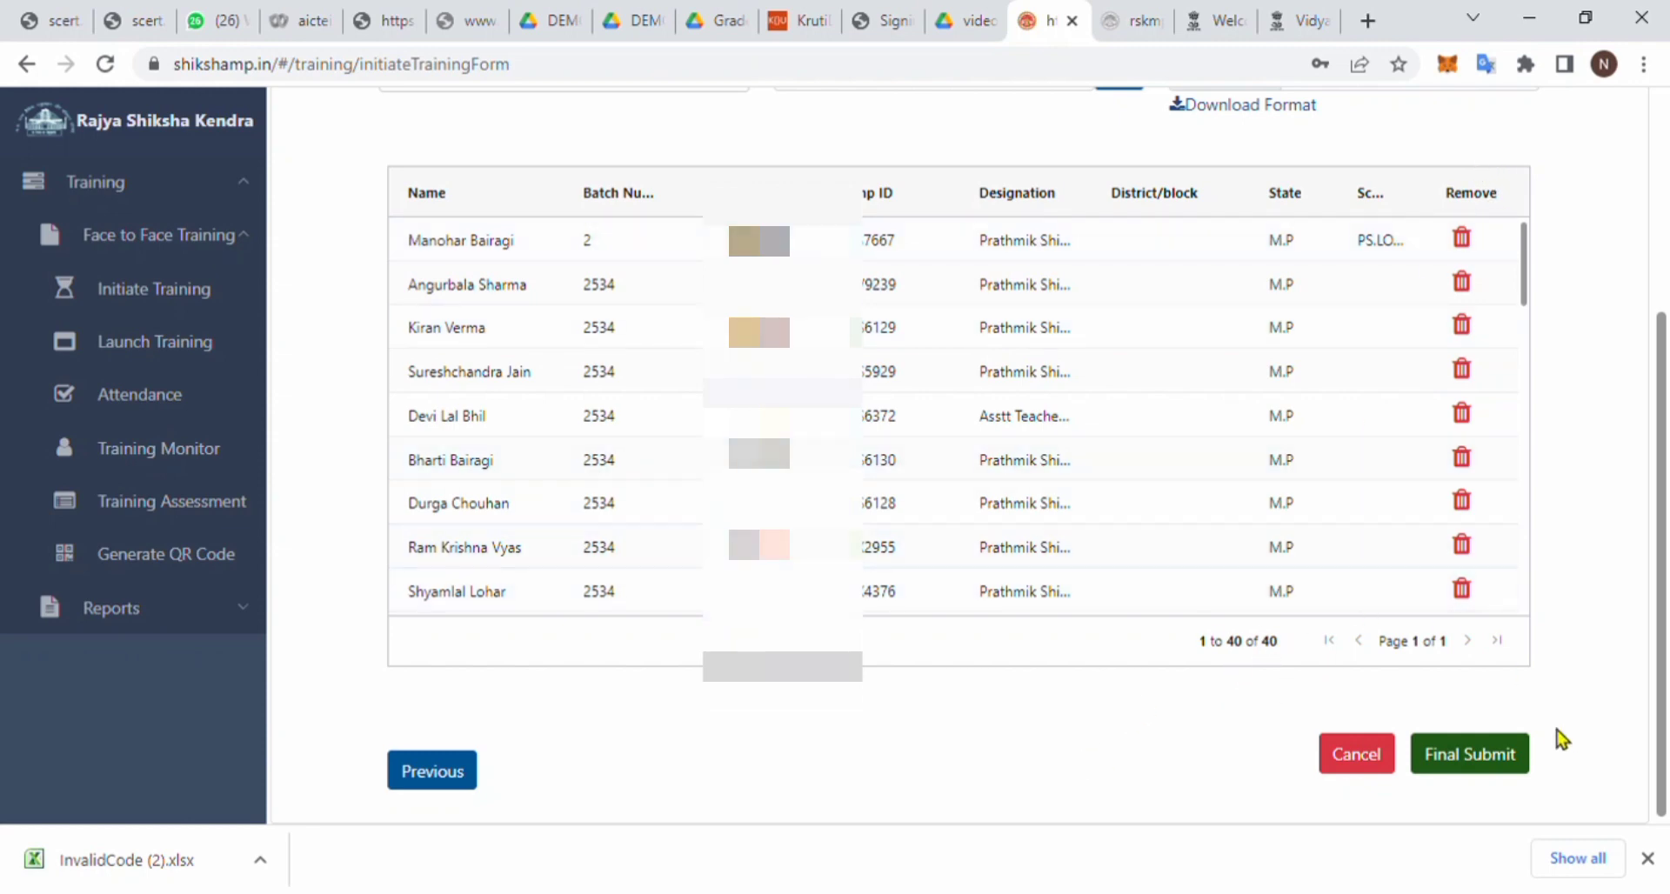
{"action": "left_click", "coordinate": [1510, 760]}
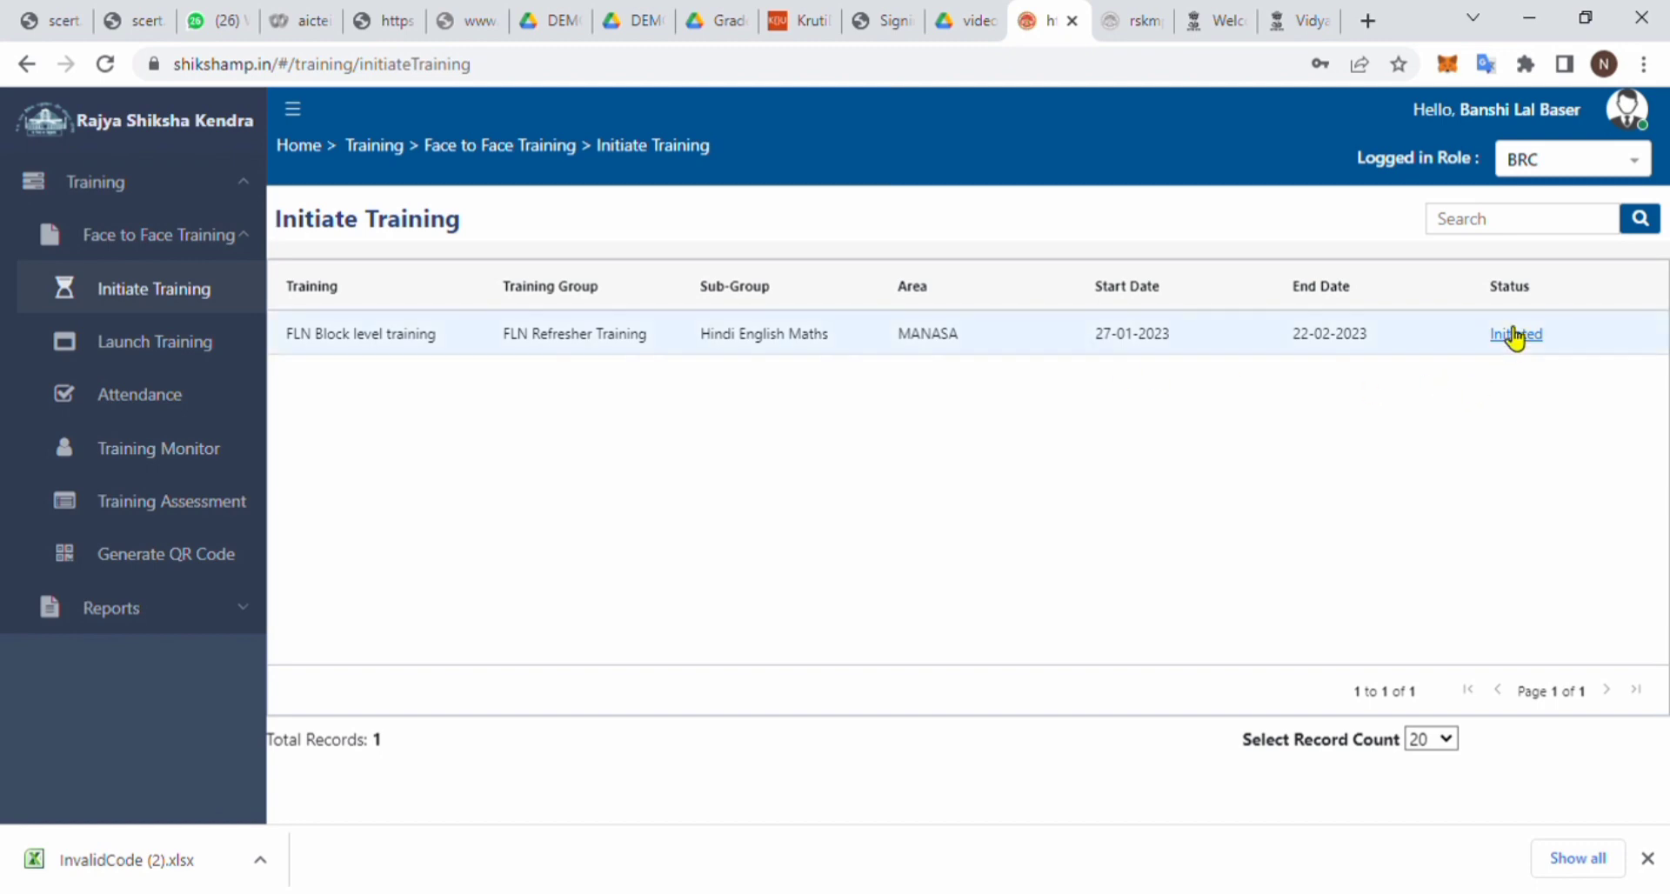
- Pick FLN Block level training on Launch Training, then return to the initiated trainings list
{"action": "left_click", "coordinate": [181, 356]}
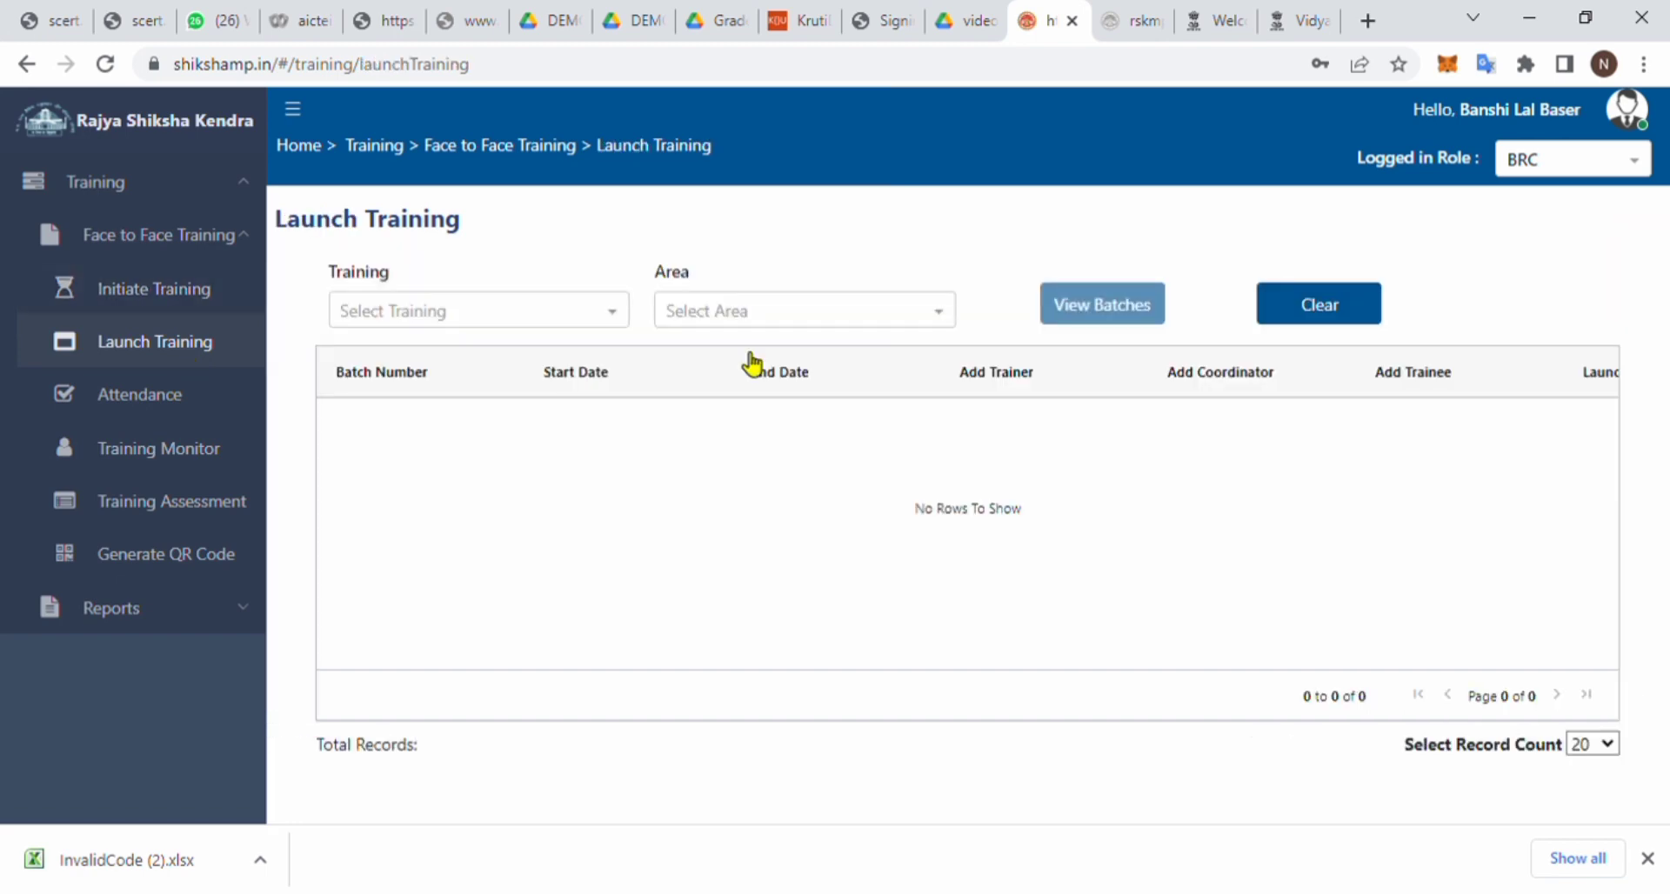
{"action": "left_click", "coordinate": [541, 315]}
{"action": "left_click", "coordinate": [461, 355]}
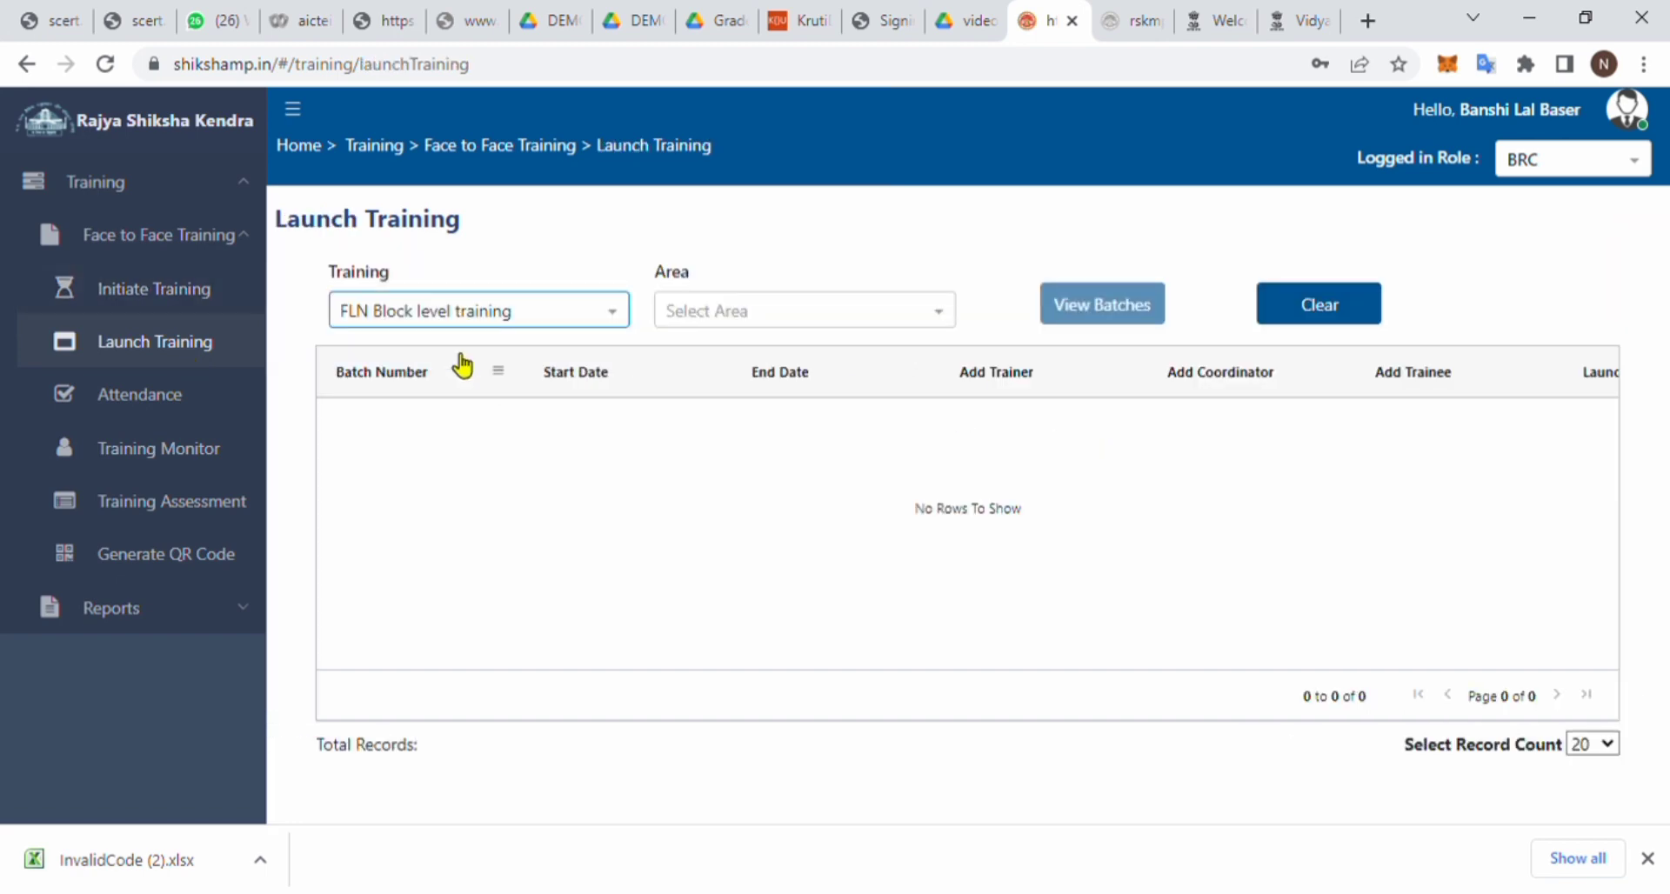
{"action": "left_click", "coordinate": [173, 303]}
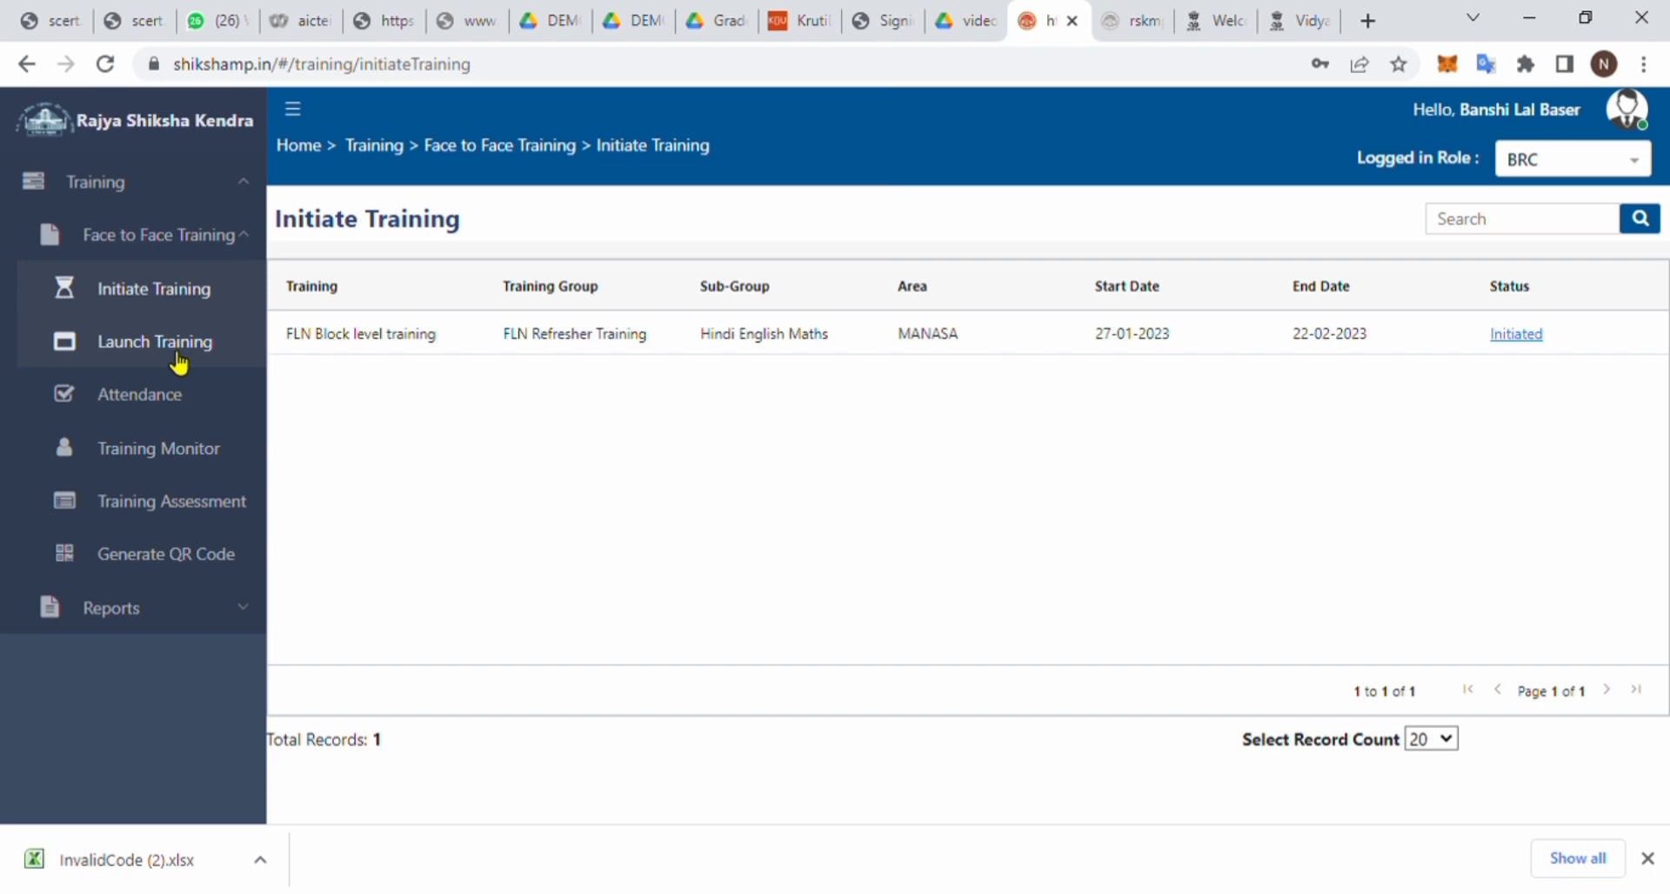
- Choose FLN Block level training and the MANASA area on Launch Training and view its batches
{"action": "left_click", "coordinate": [178, 357]}
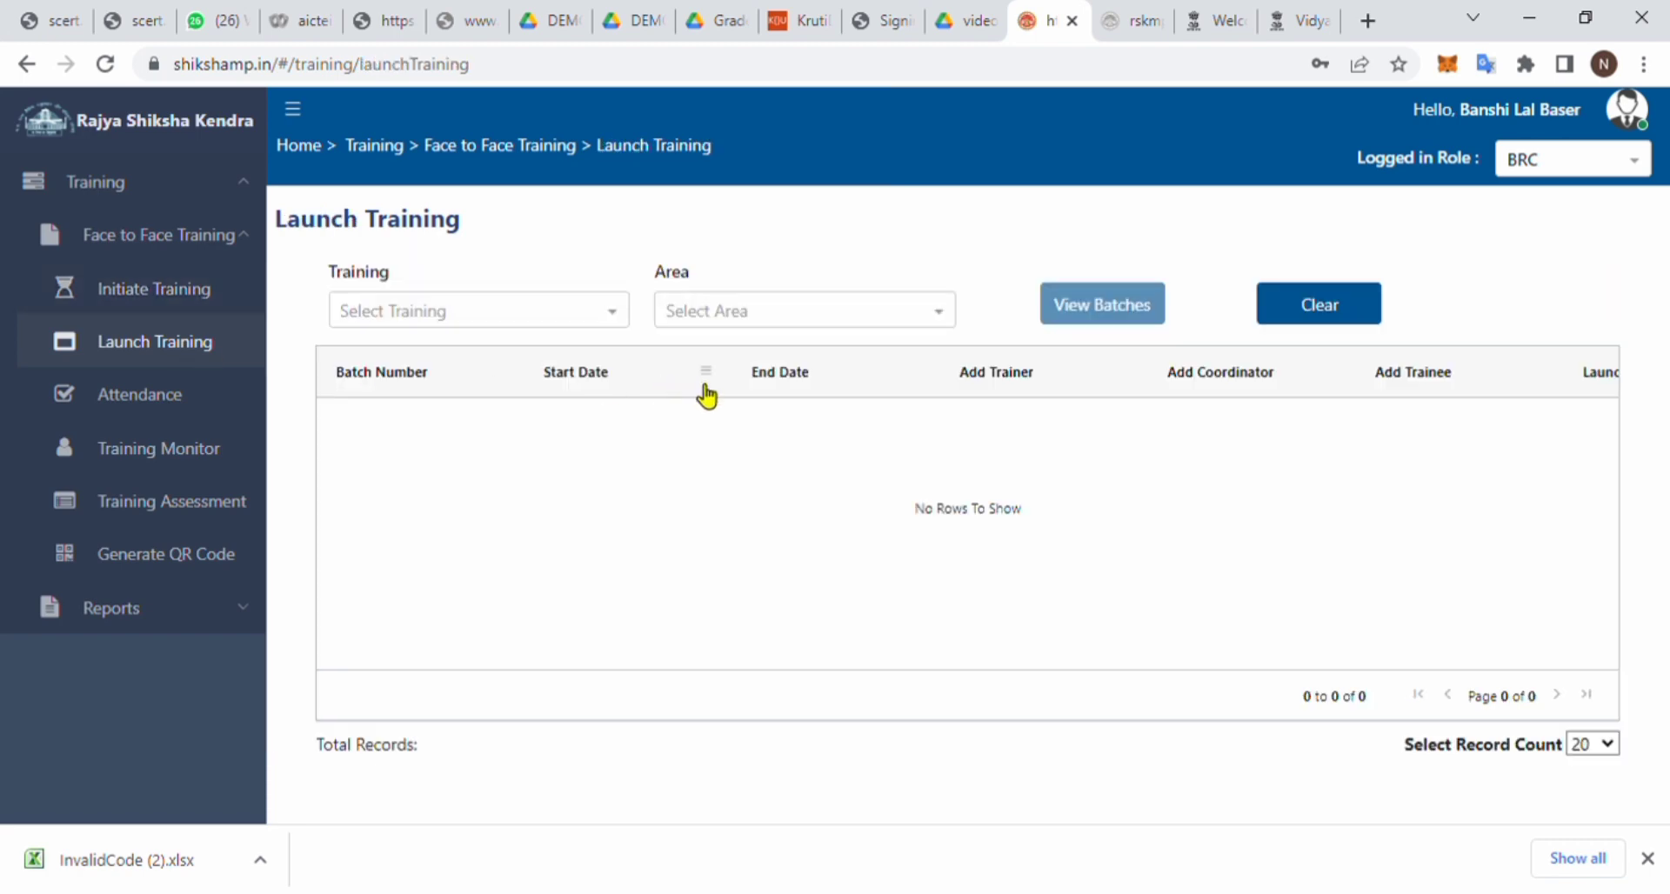
{"action": "left_click", "coordinate": [557, 317]}
{"action": "left_click", "coordinate": [422, 352]}
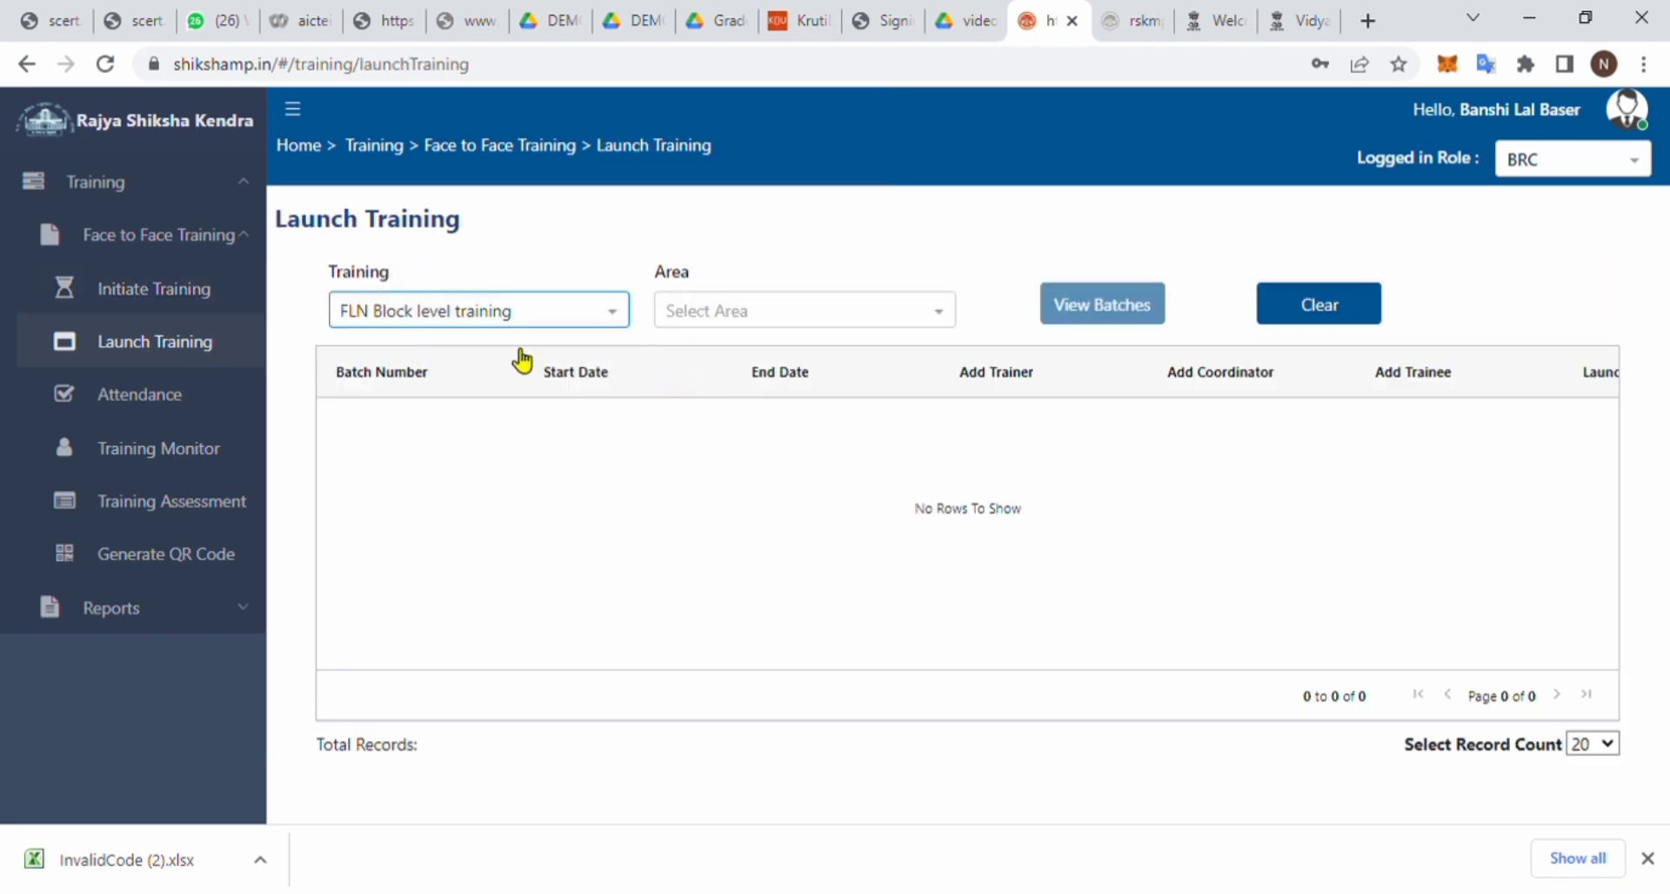
{"action": "left_click", "coordinate": [750, 324]}
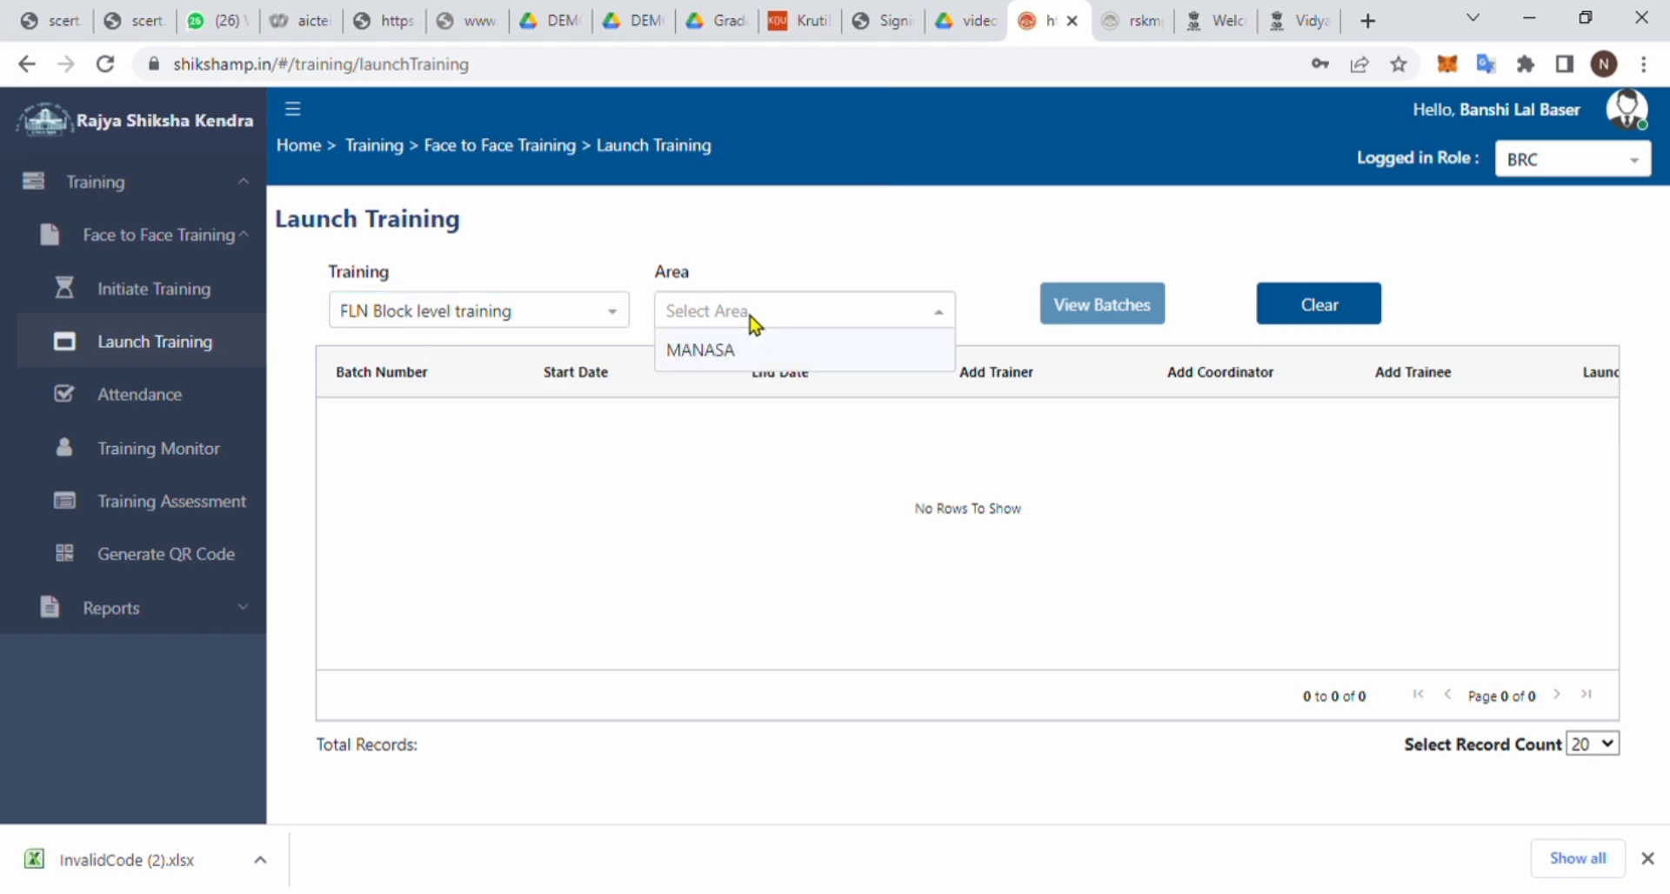
{"action": "left_click", "coordinate": [733, 362]}
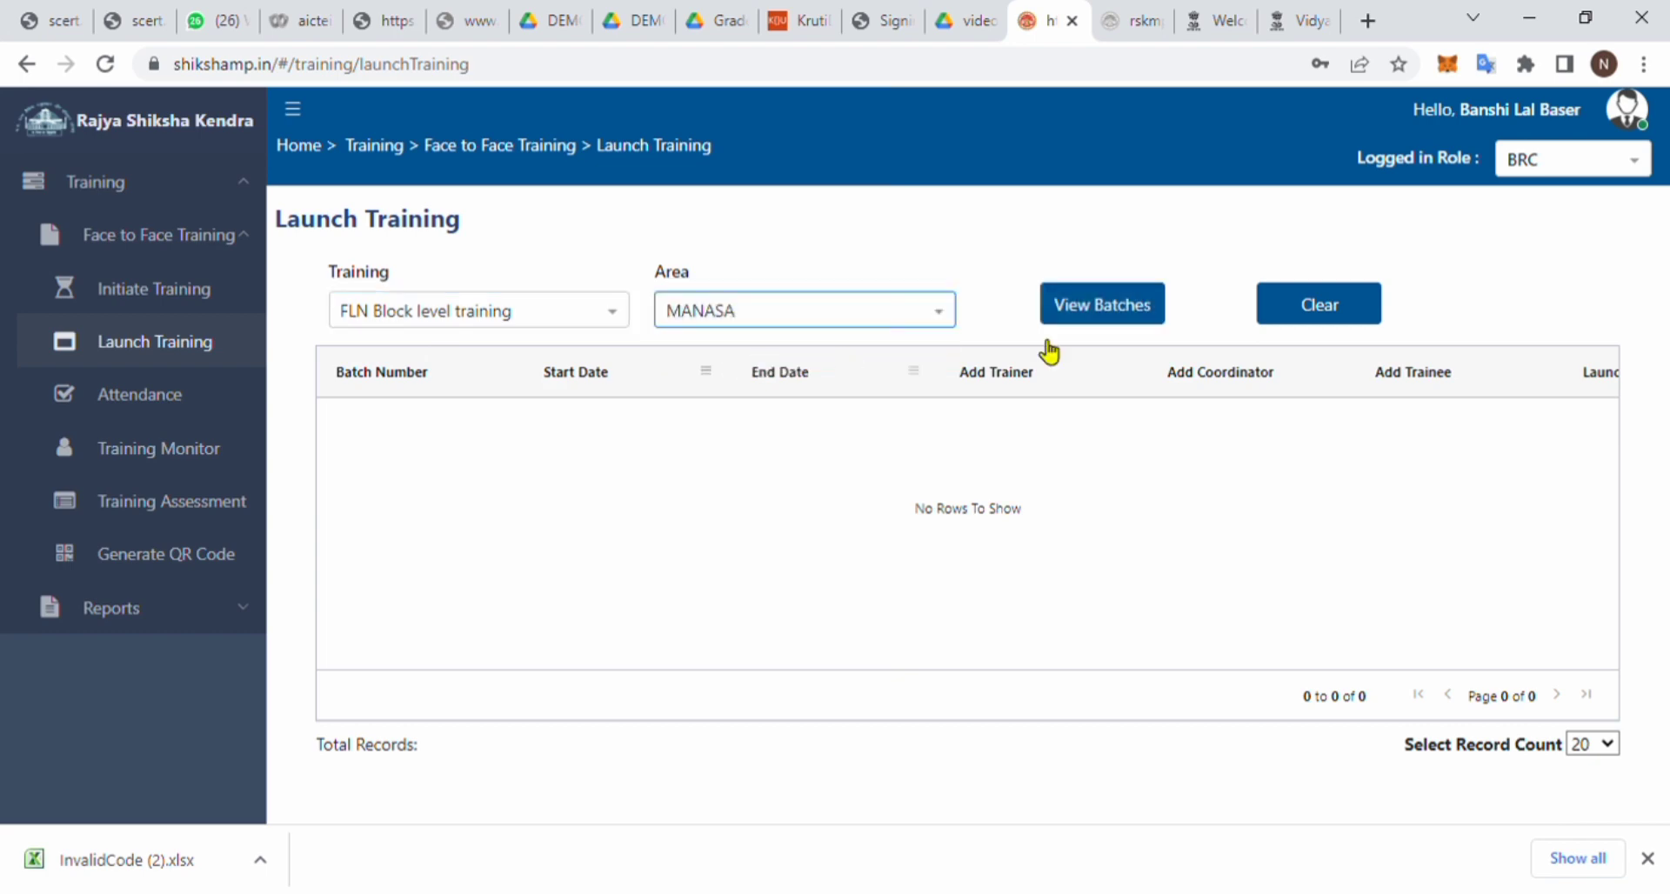
{"action": "left_click", "coordinate": [1114, 315]}
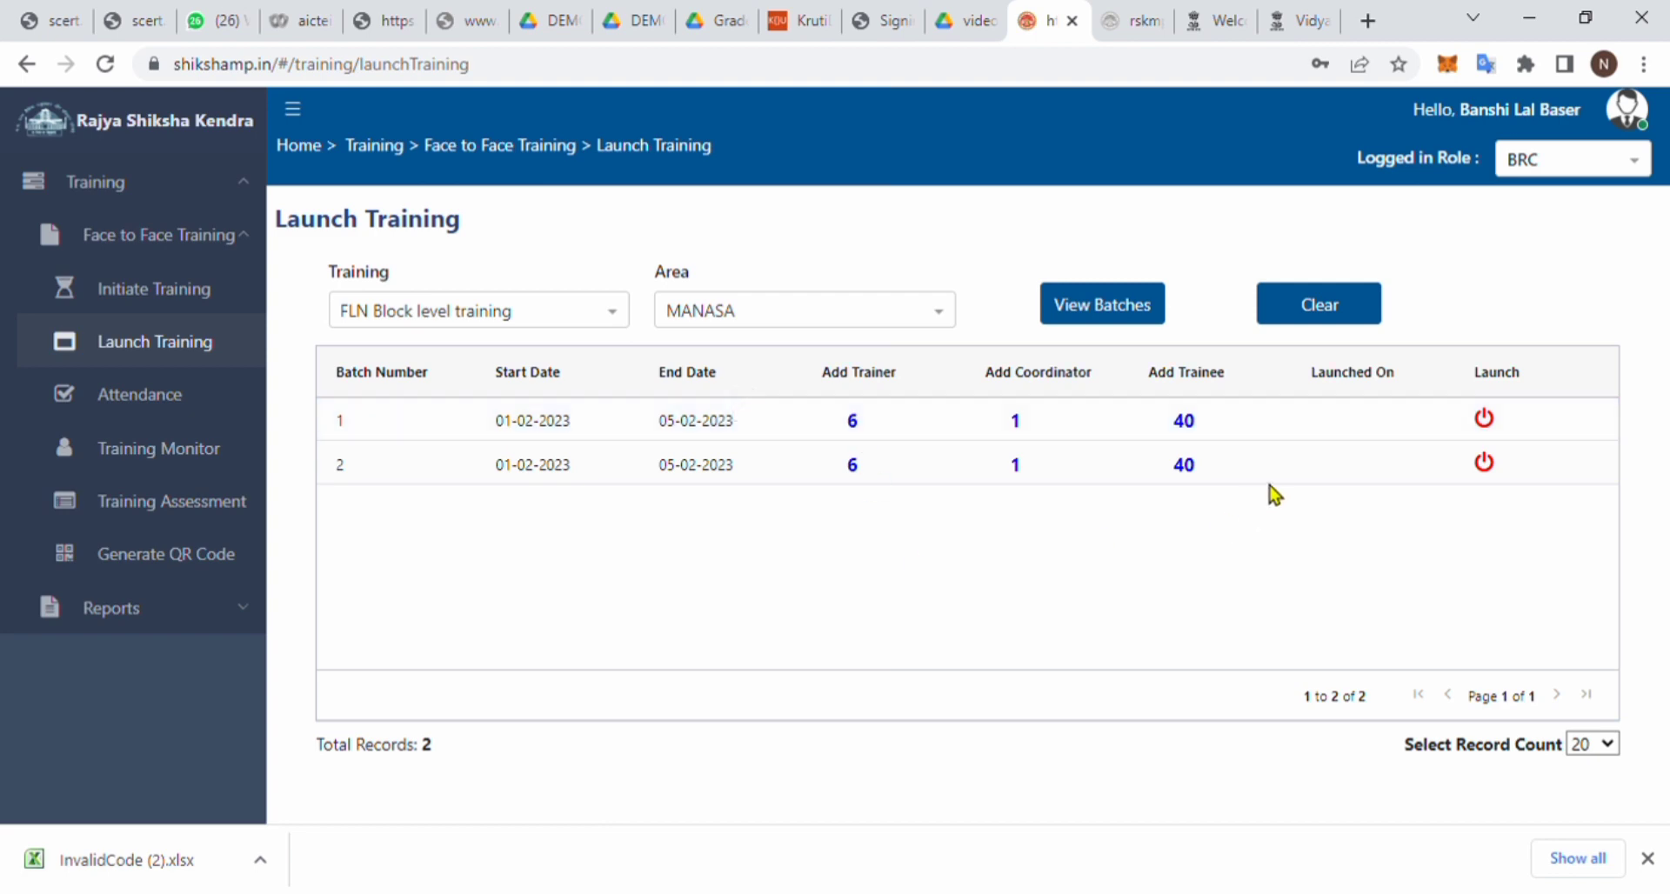
- Launch batch 1 and batch 2, confirming each launch with Yes
{"action": "left_click", "coordinate": [1496, 423]}
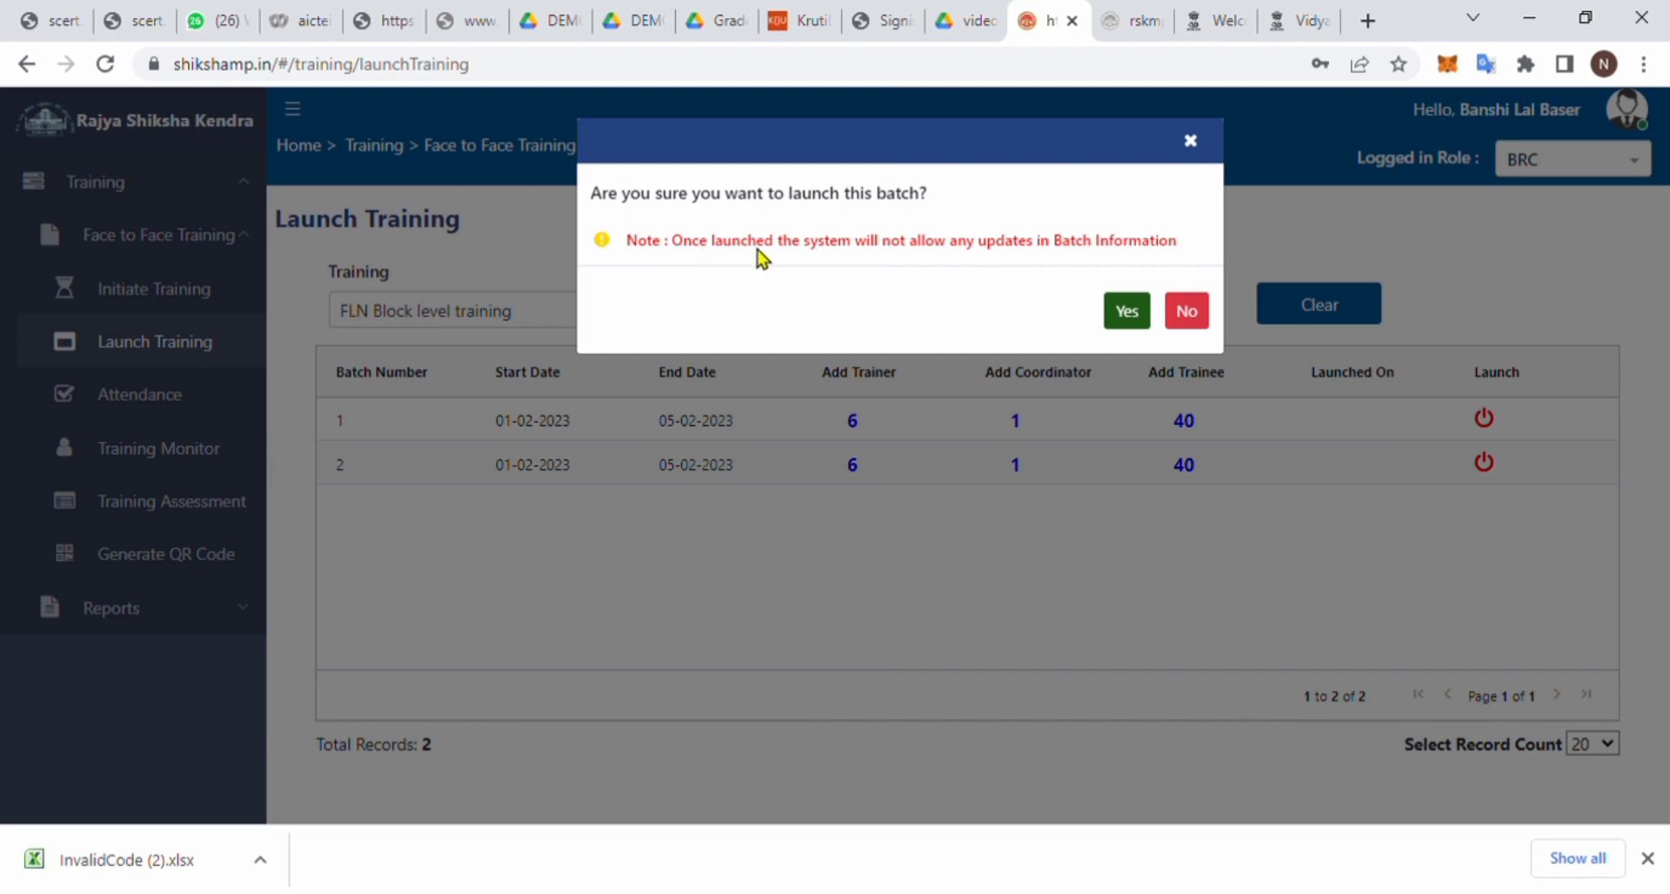
{"action": "left_click", "coordinate": [1127, 311]}
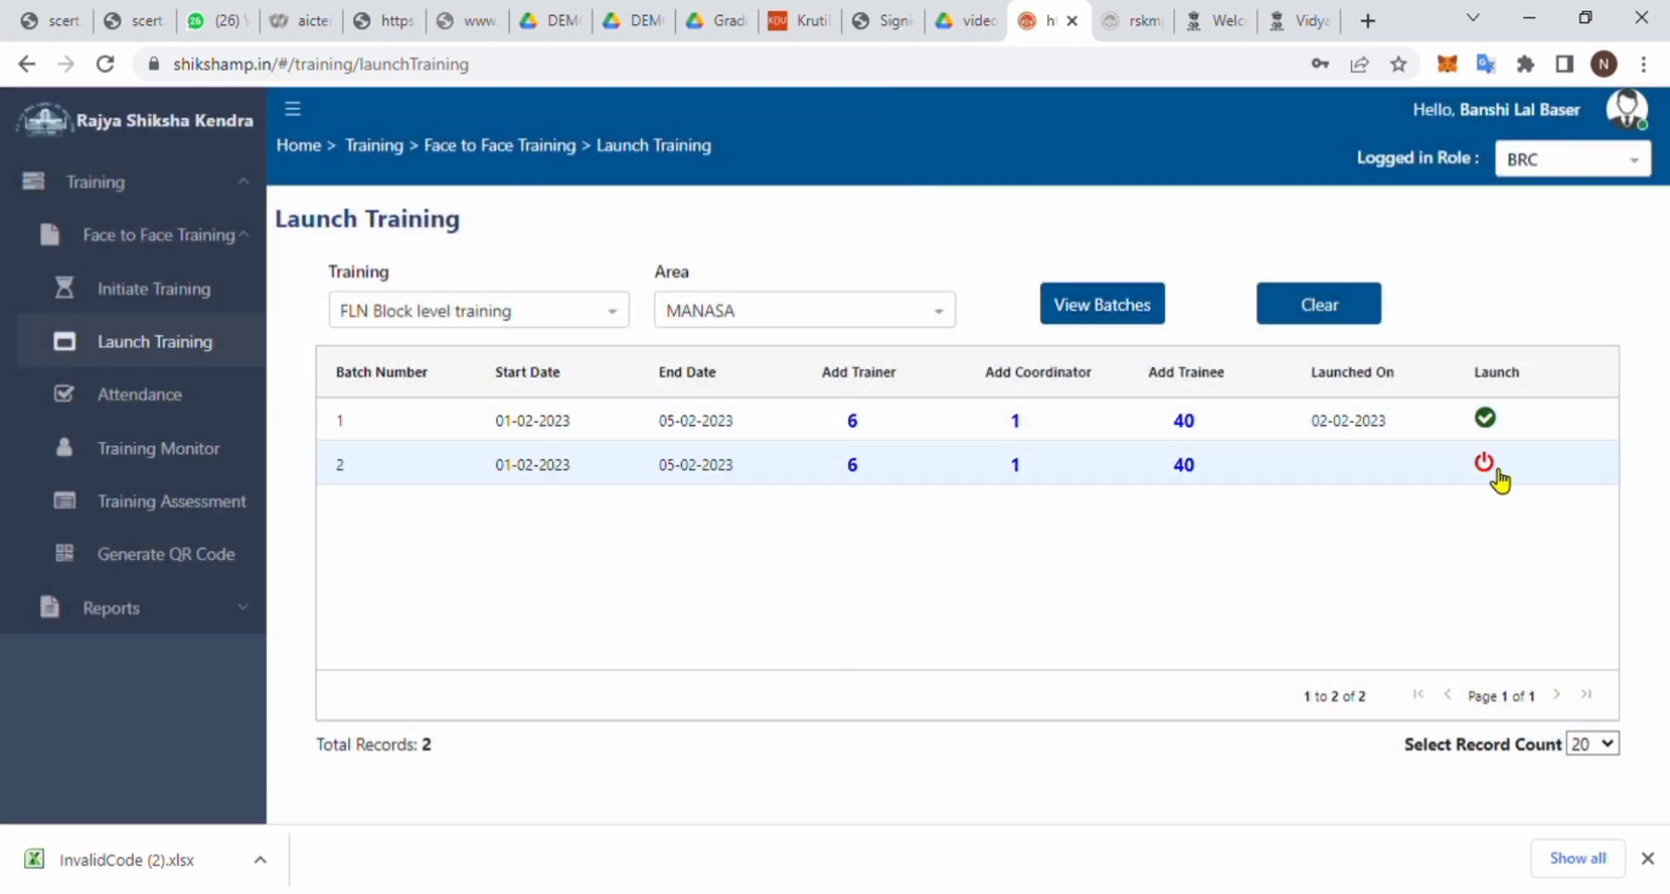
{"action": "left_click", "coordinate": [1487, 465]}
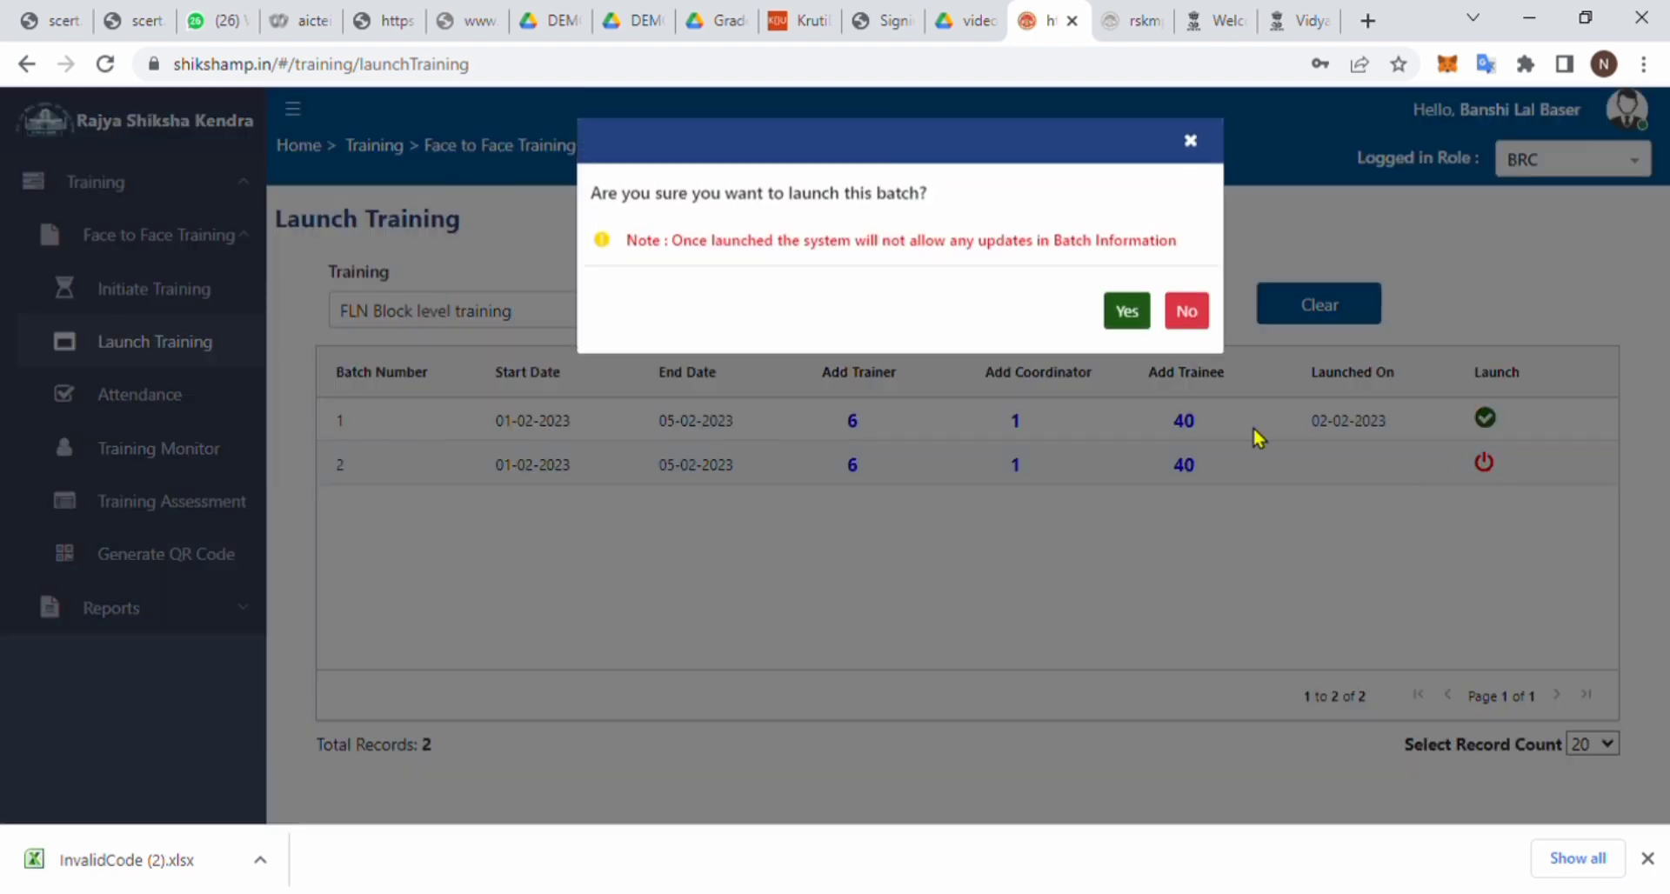
{"action": "left_click", "coordinate": [1136, 313]}
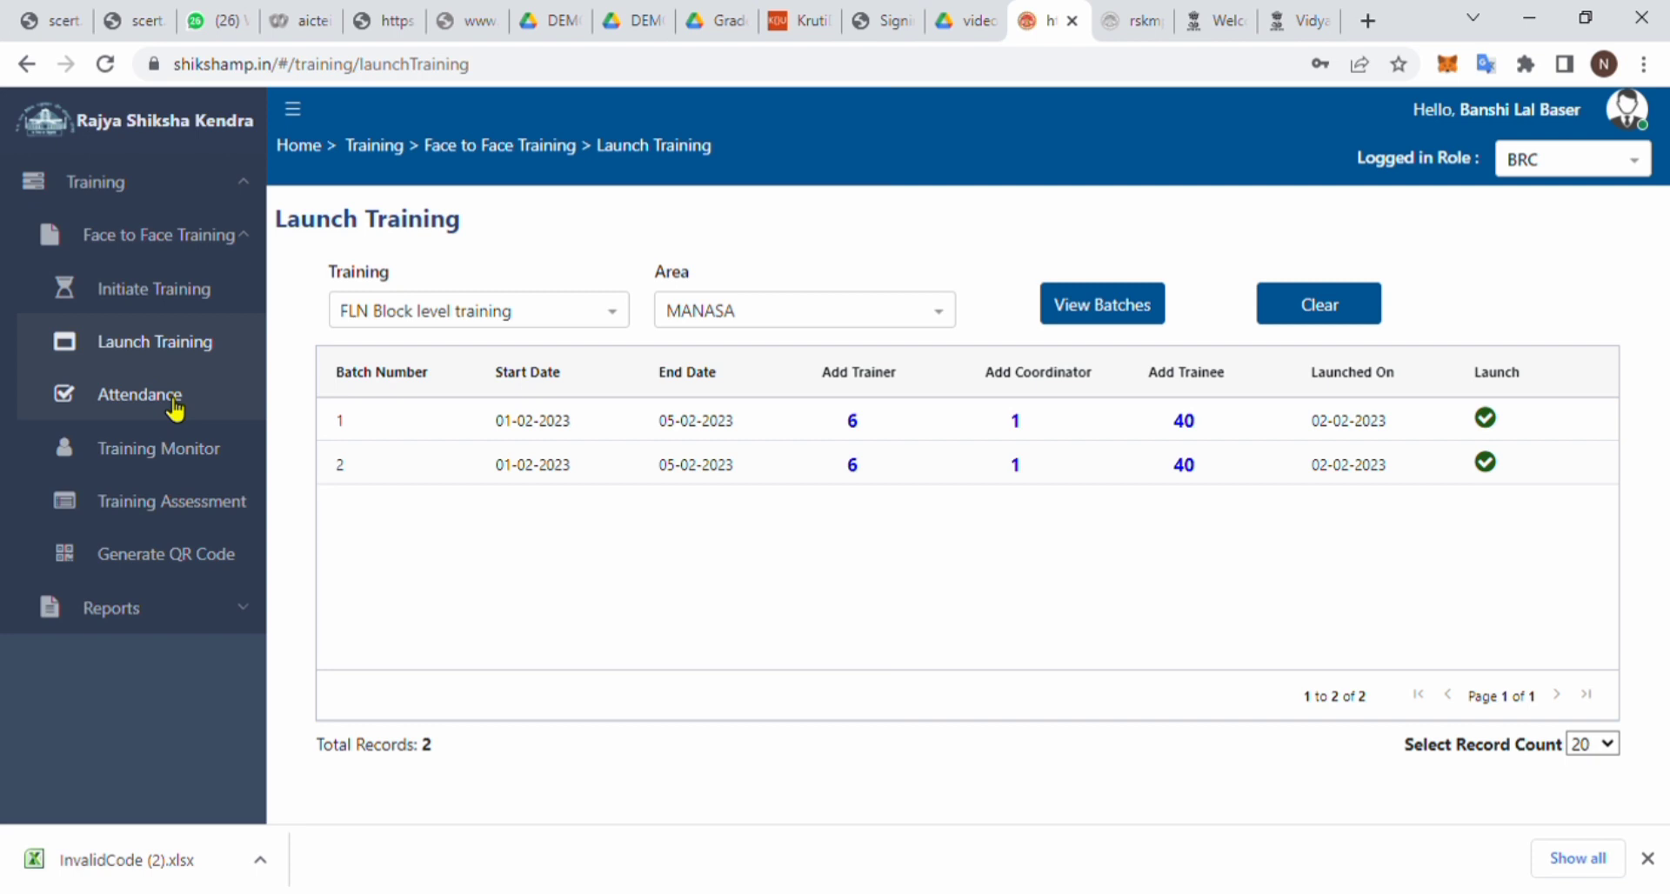
- On the Attendance page, mark for Trainer, load the details, and check the empty Batch Code list
{"action": "left_click", "coordinate": [174, 401]}
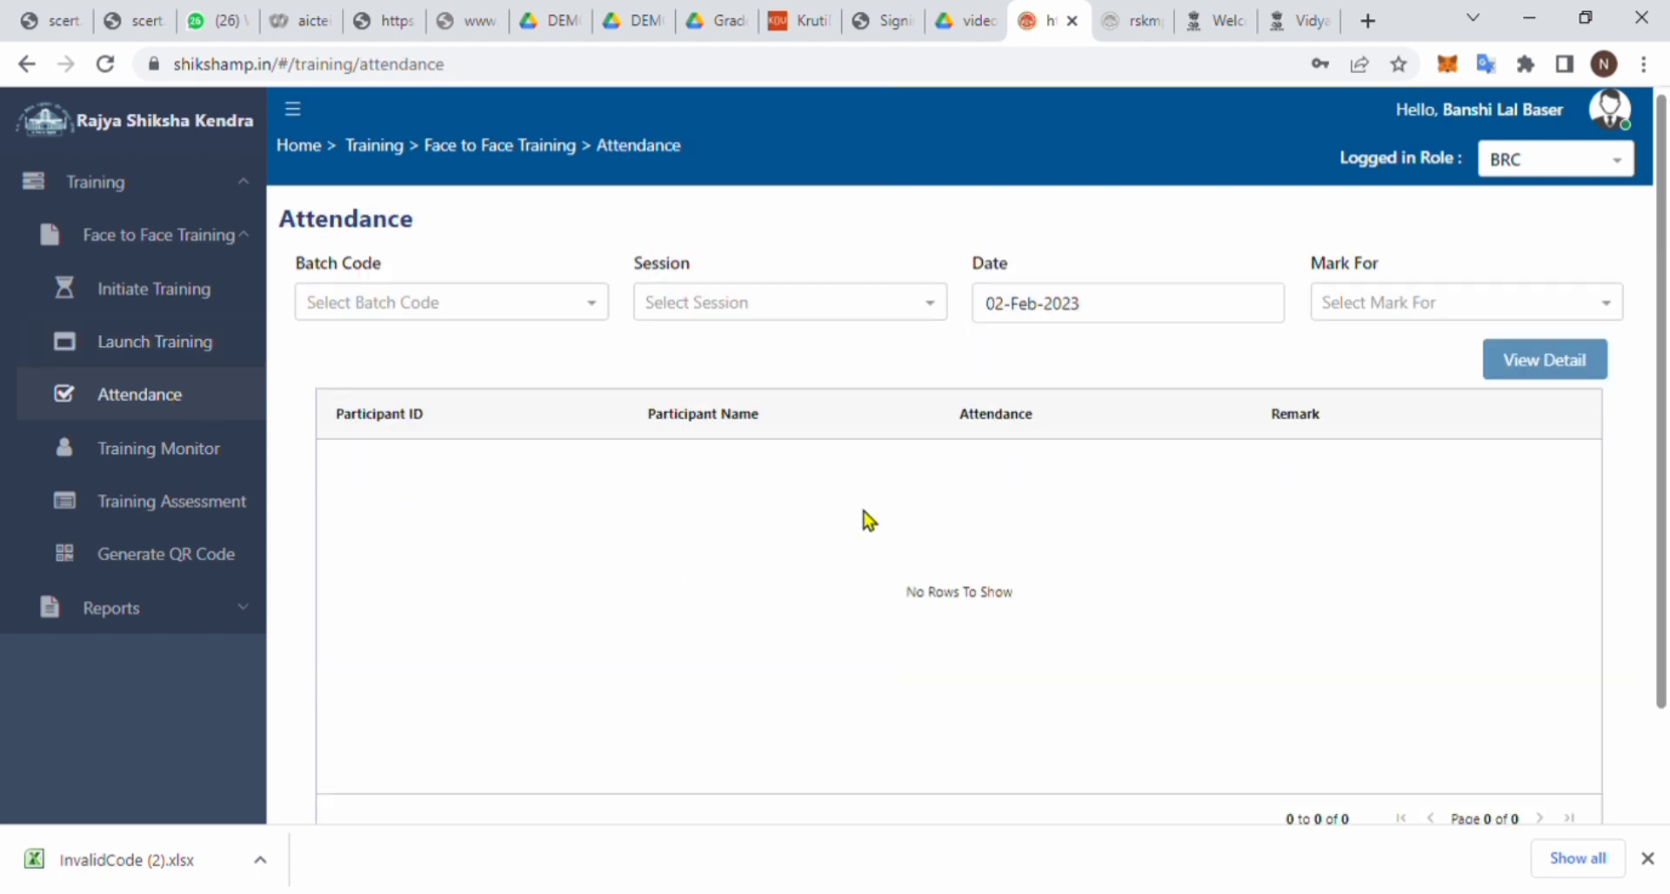
{"action": "left_click", "coordinate": [1383, 309]}
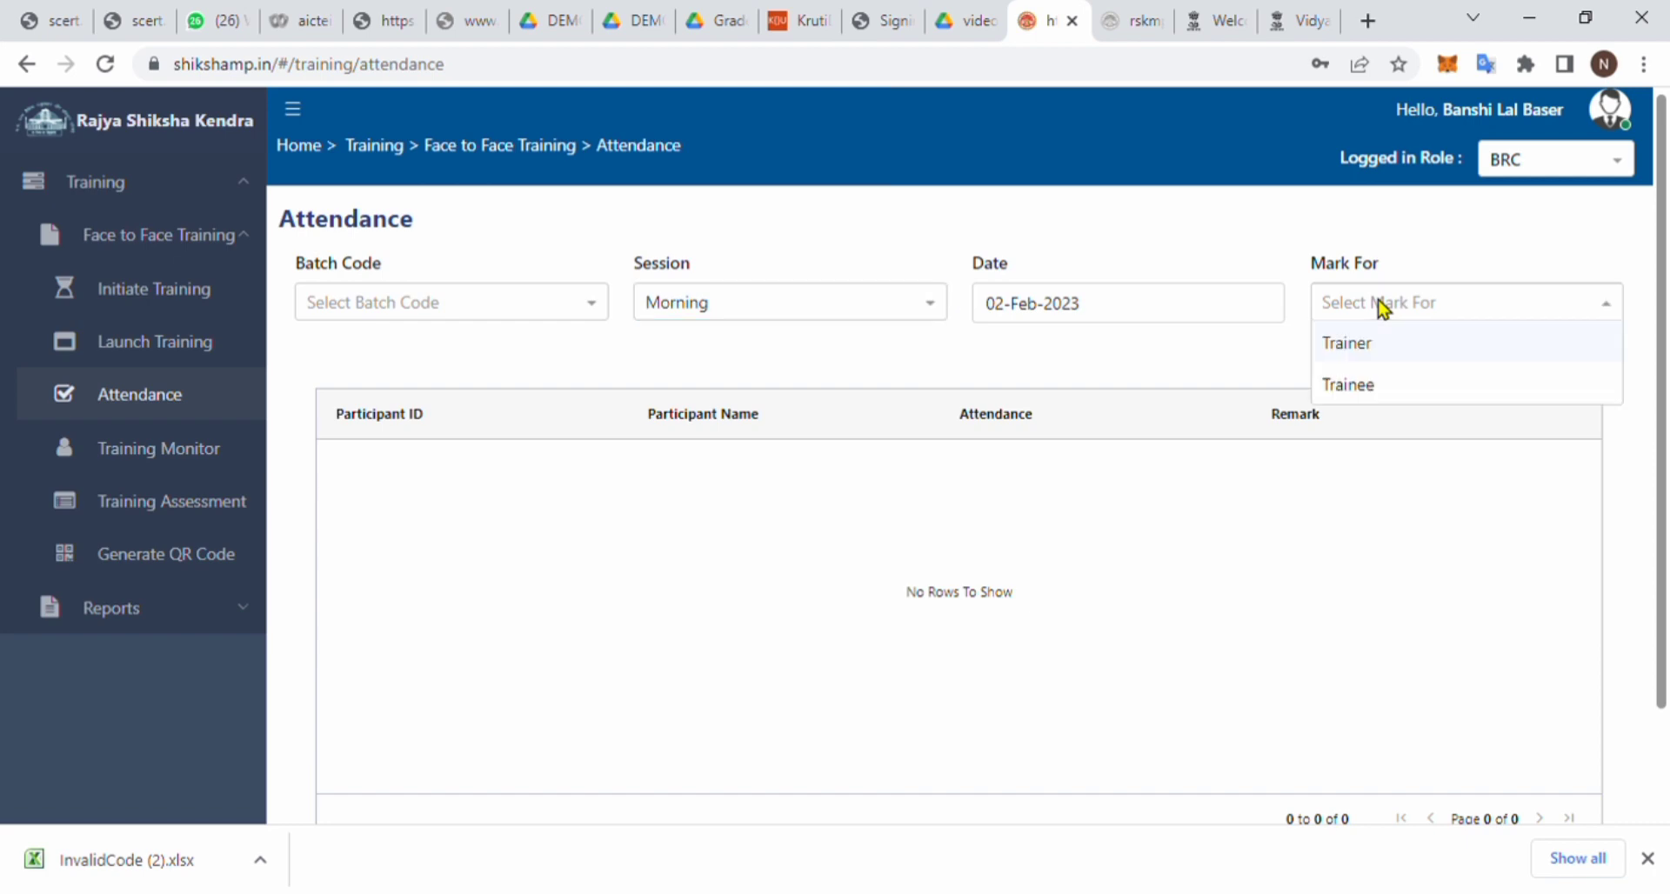
{"action": "left_click", "coordinate": [1361, 346]}
{"action": "left_click", "coordinate": [1493, 364]}
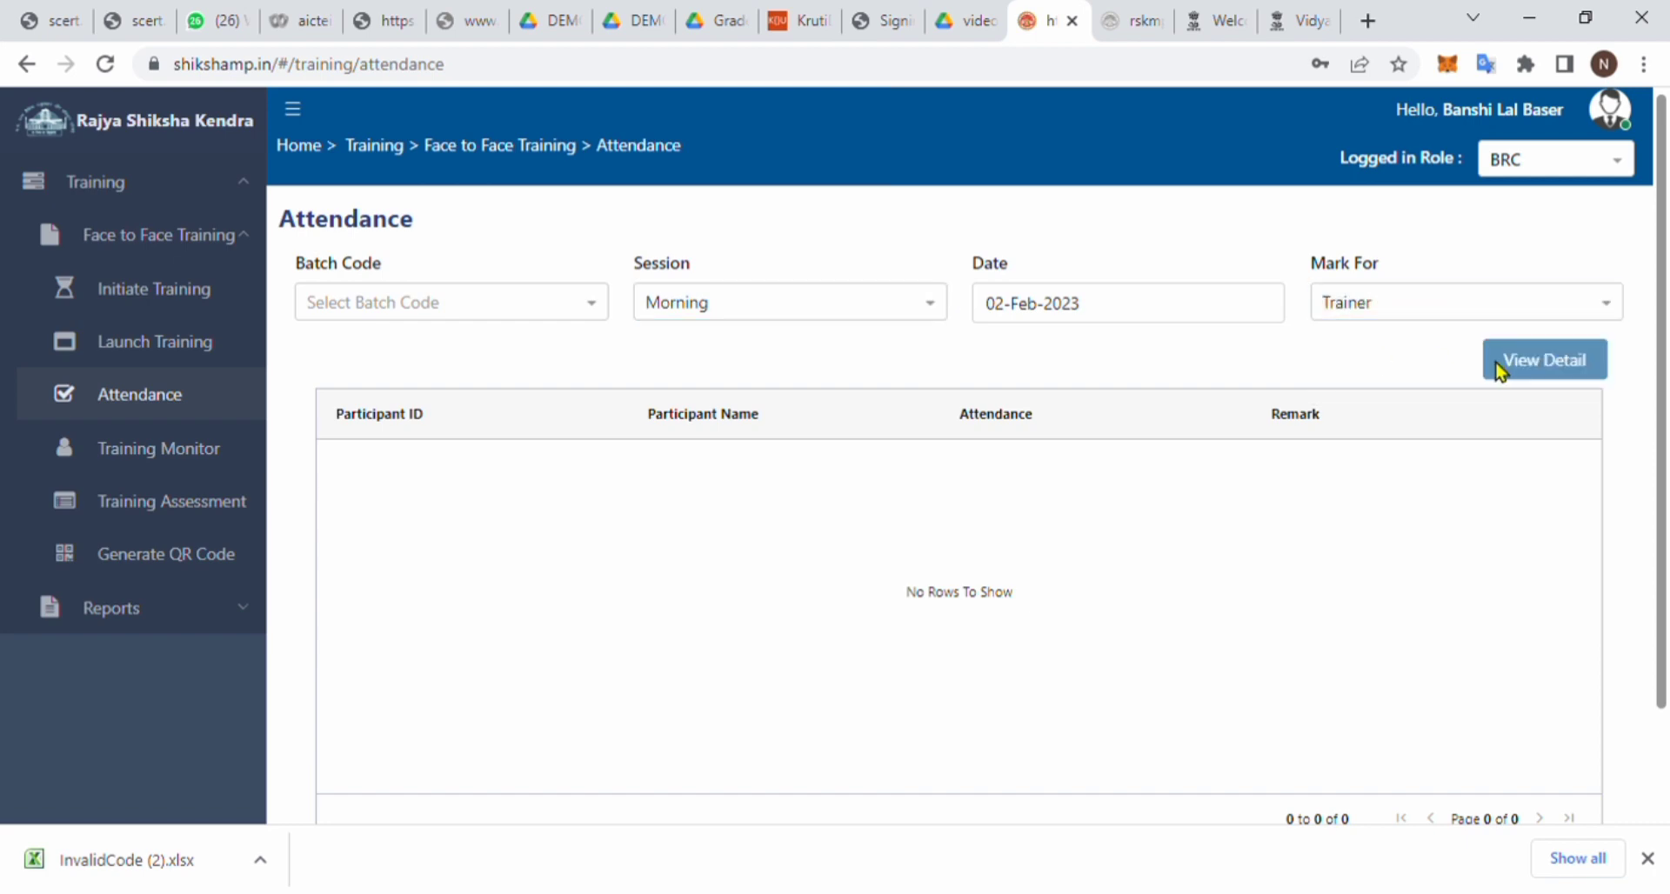
{"action": "left_click", "coordinate": [470, 299]}
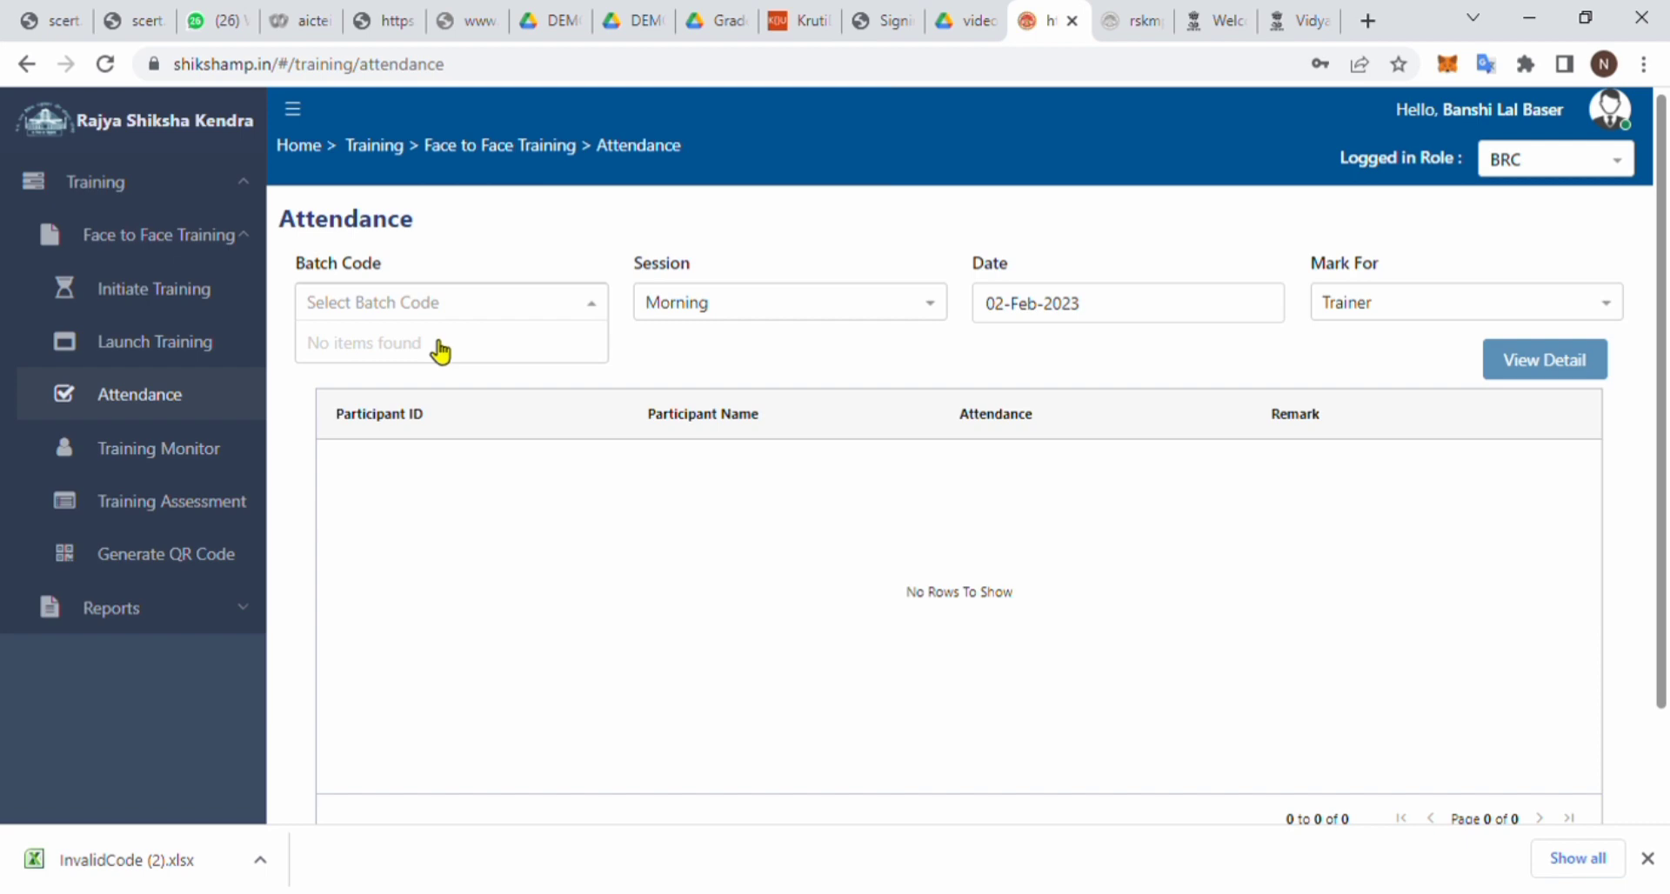
{"action": "left_click", "coordinate": [634, 609]}
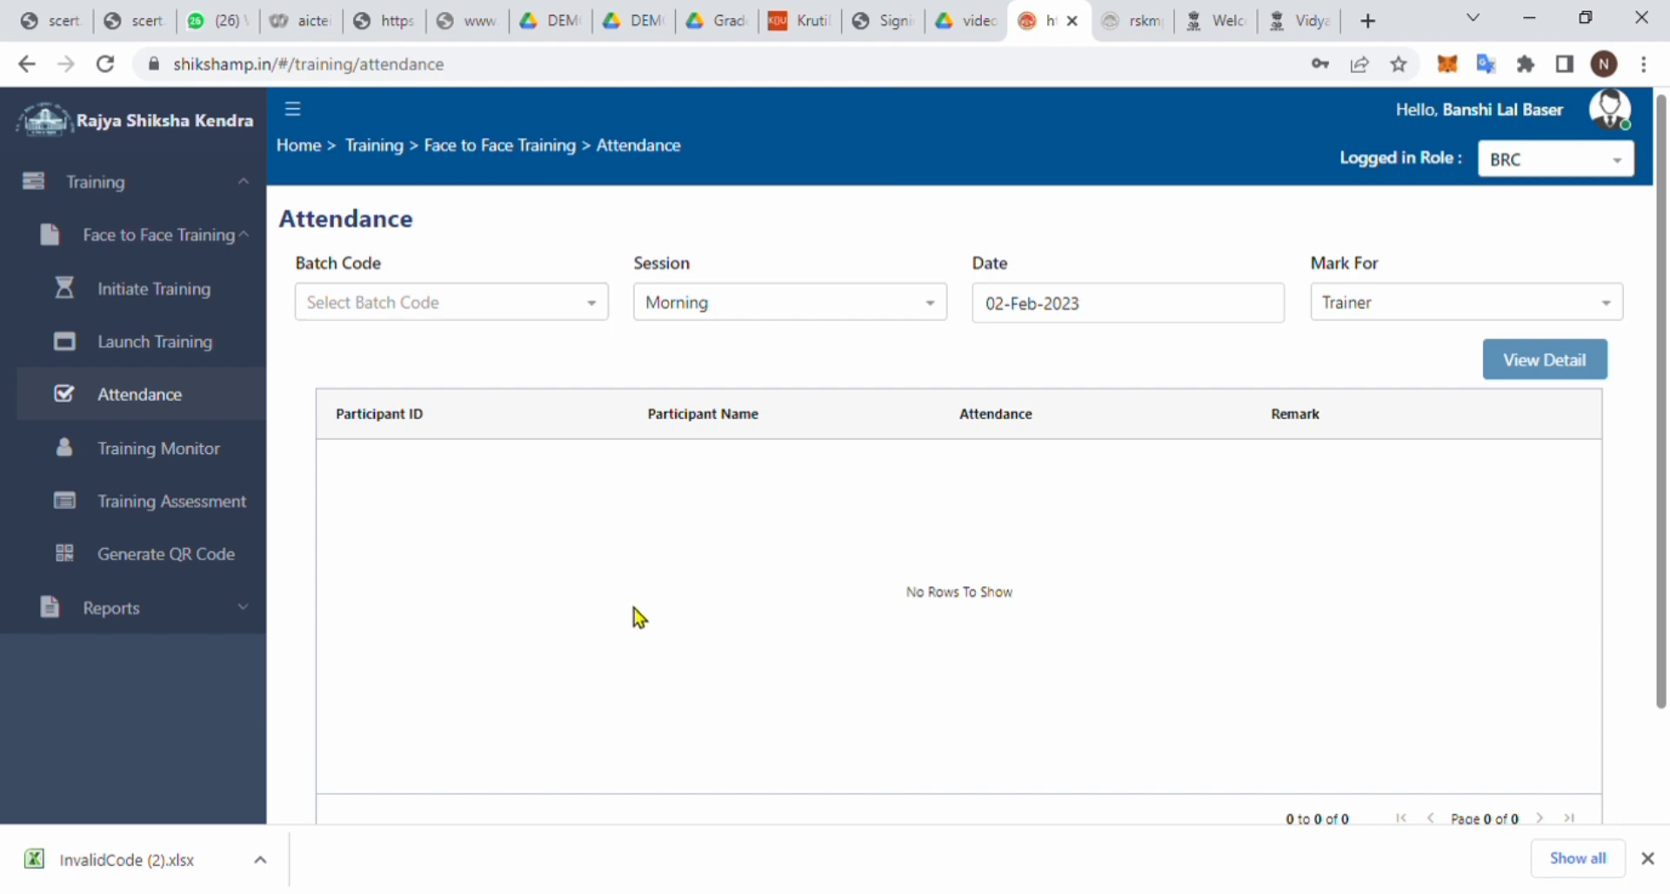